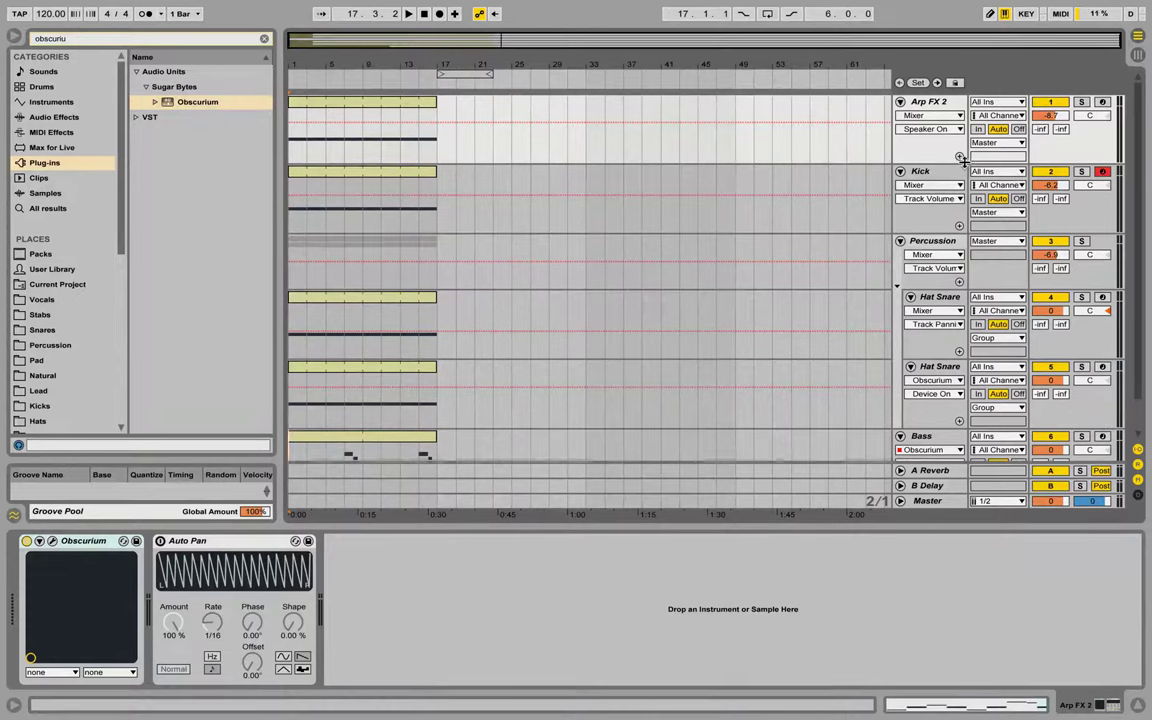
Play the arrangement while soloing the Arp FX 2, Kick, Percussion and Bass tracks in turn
{"action": "left_click", "coordinate": [1081, 103]}
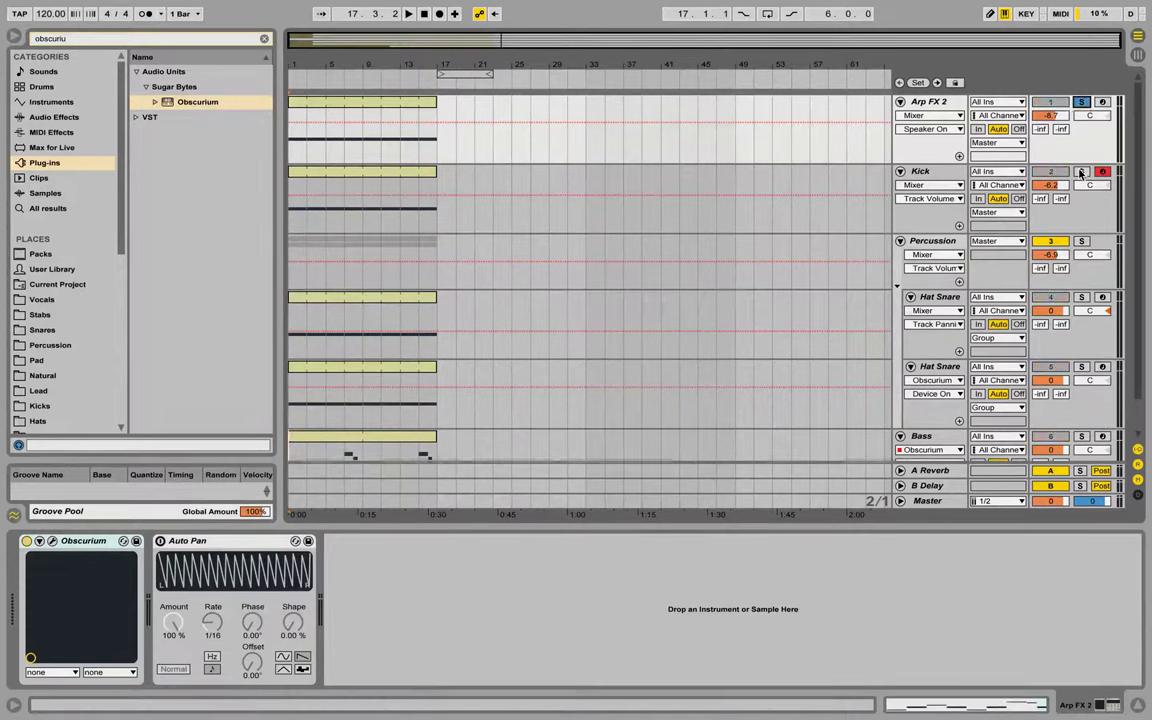
{"action": "key", "text": "space"}
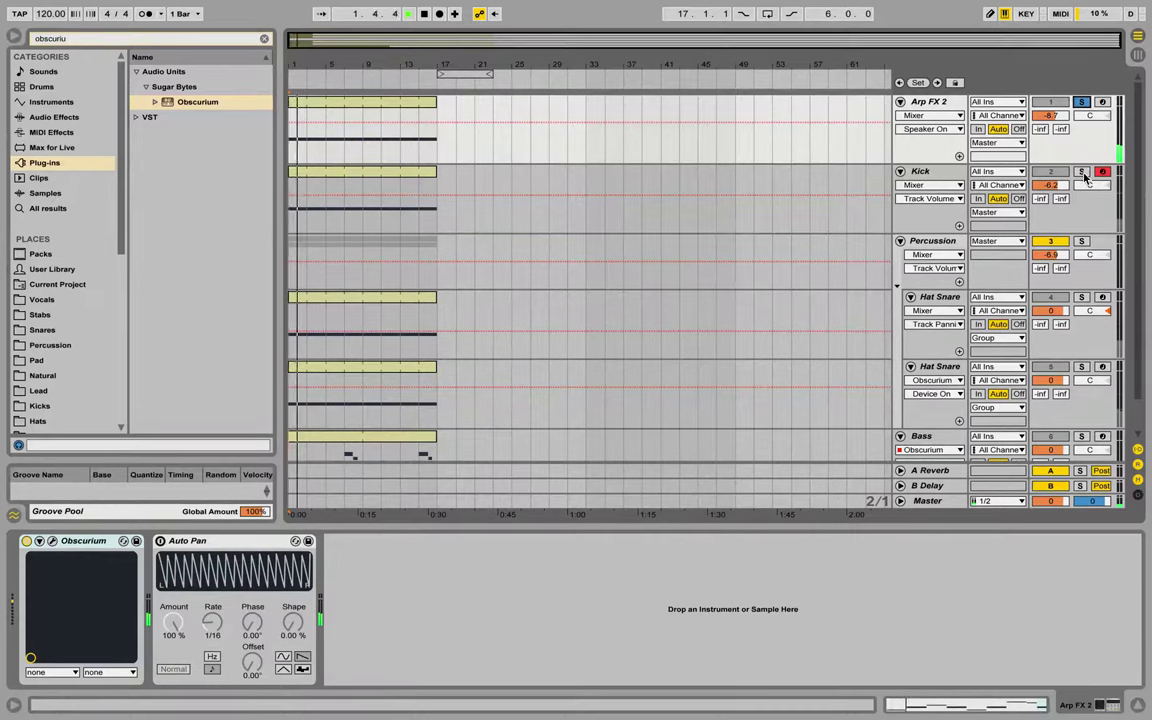
{"action": "left_click", "coordinate": [1081, 173]}
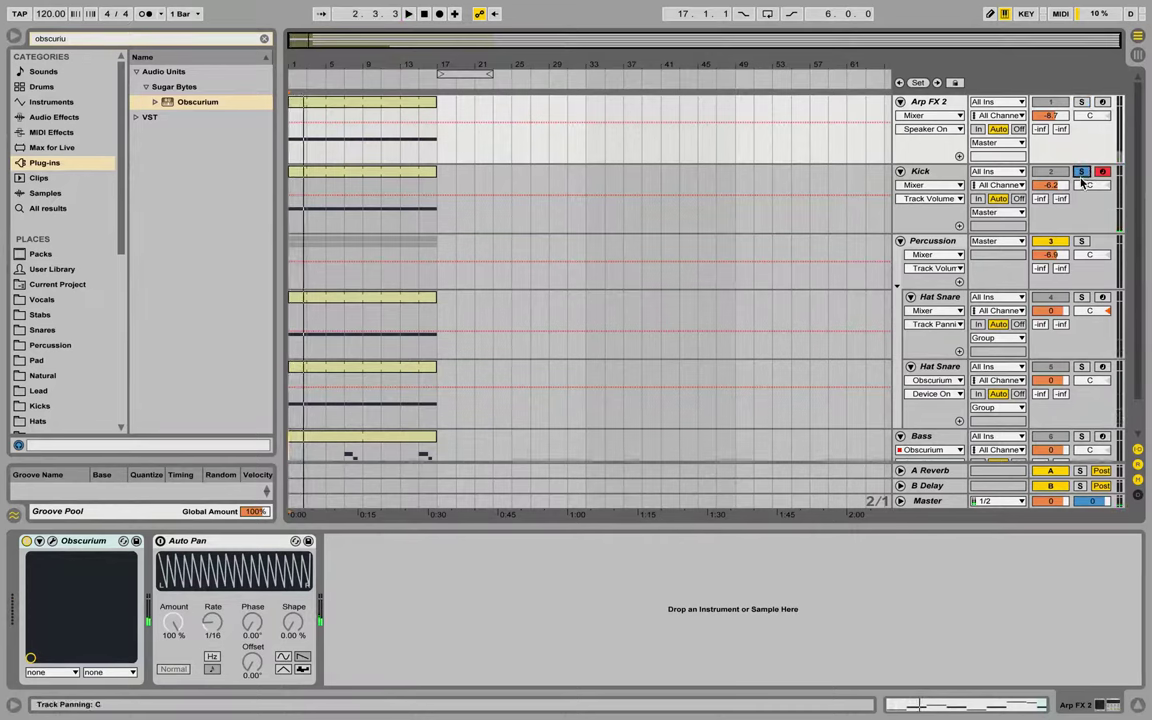
{"action": "left_click", "coordinate": [1081, 242]}
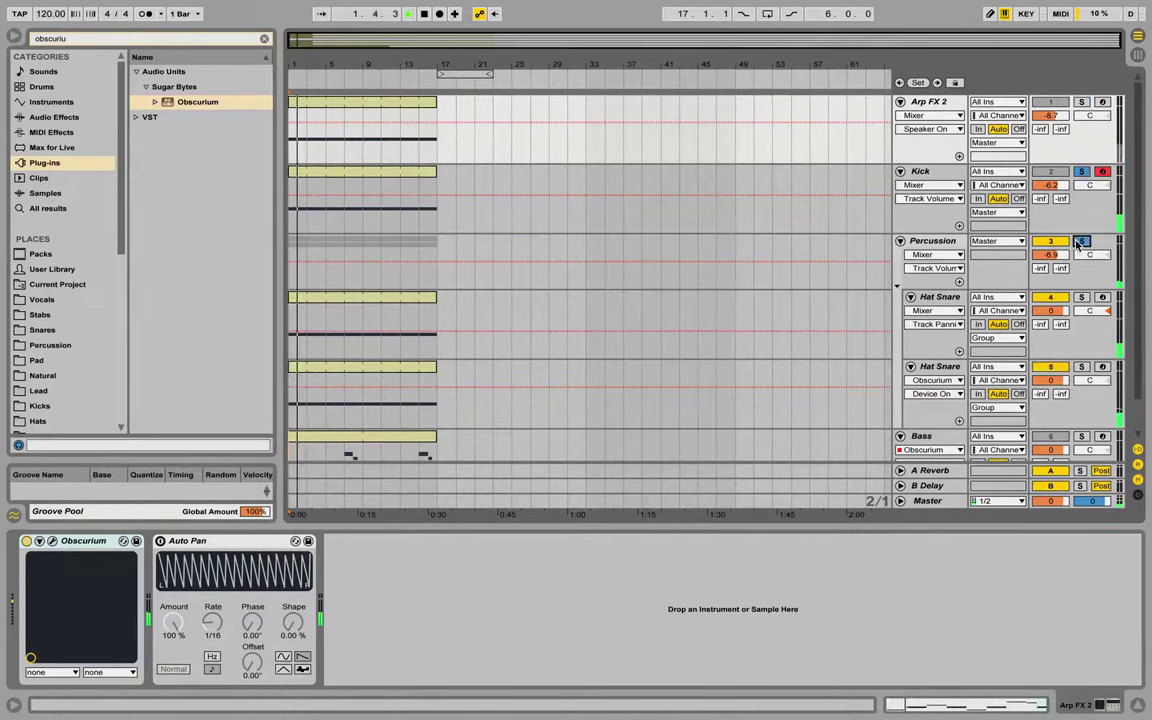
{"action": "scroll", "coordinate": [1080, 400], "scroll_direction": "down", "scroll_amount": 1}
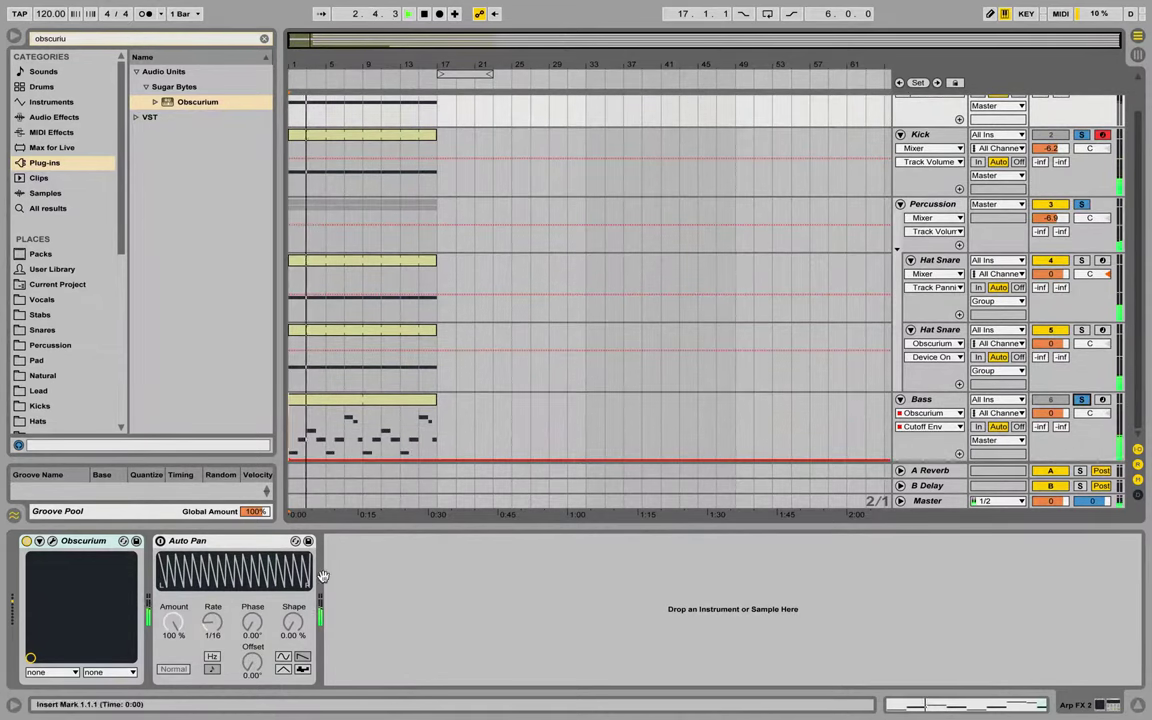
Set the Bass track's Obscurium Cutoff_Env to 0.082192, then stop playback and clear the track solos
{"action": "left_click", "coordinate": [917, 400]}
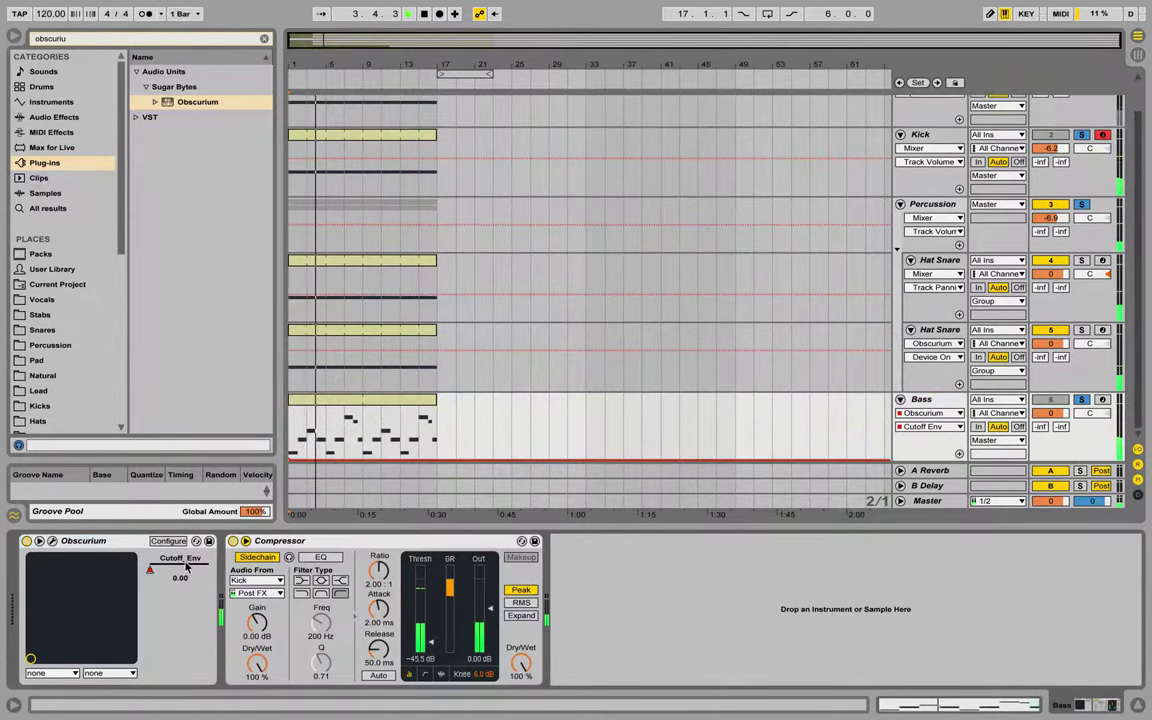
{"action": "left_click_drag", "start_coordinate": [180, 577], "coordinate": [180, 610]}
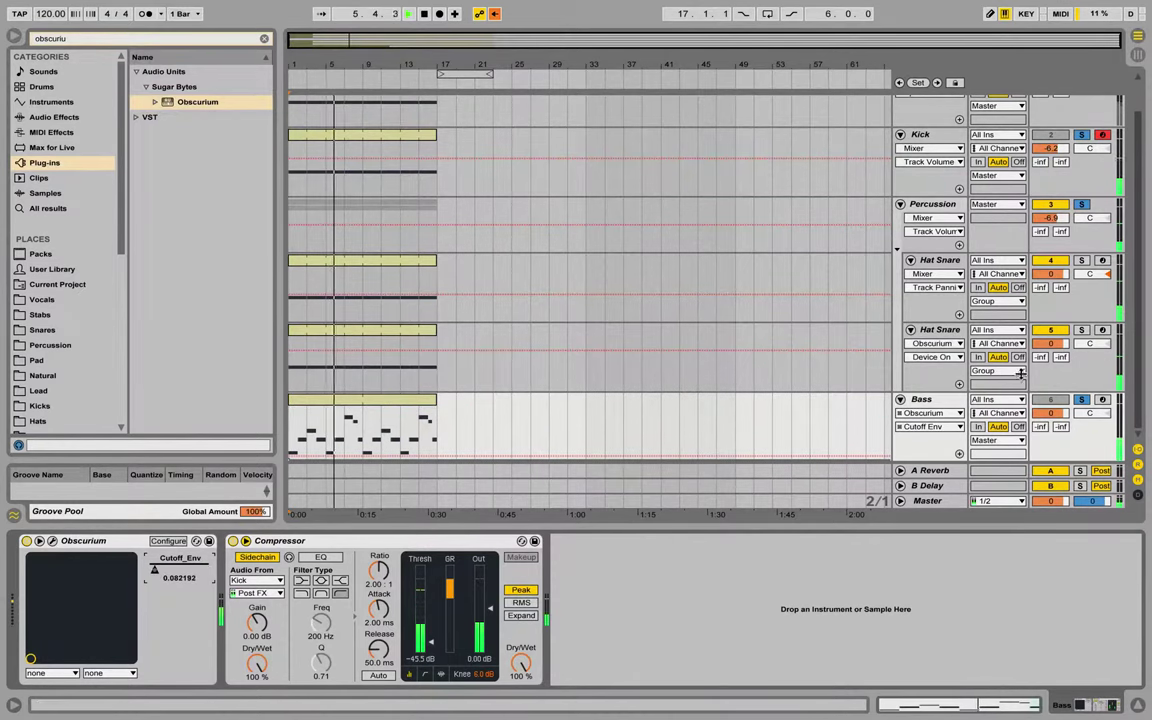
{"action": "left_click", "coordinate": [1080, 400]}
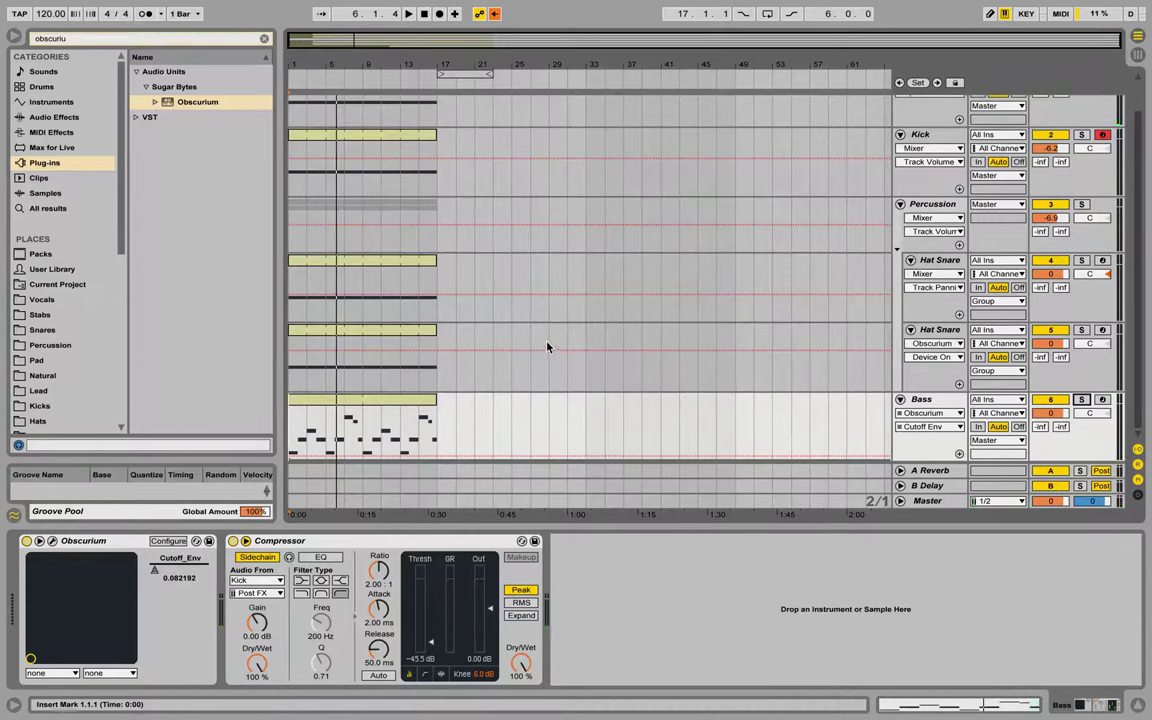
Select the clips on all tracks from bar 1 to 17 and move them together to start at bar 33
{"action": "scroll", "coordinate": [560, 320], "scroll_direction": "up", "scroll_amount": 2}
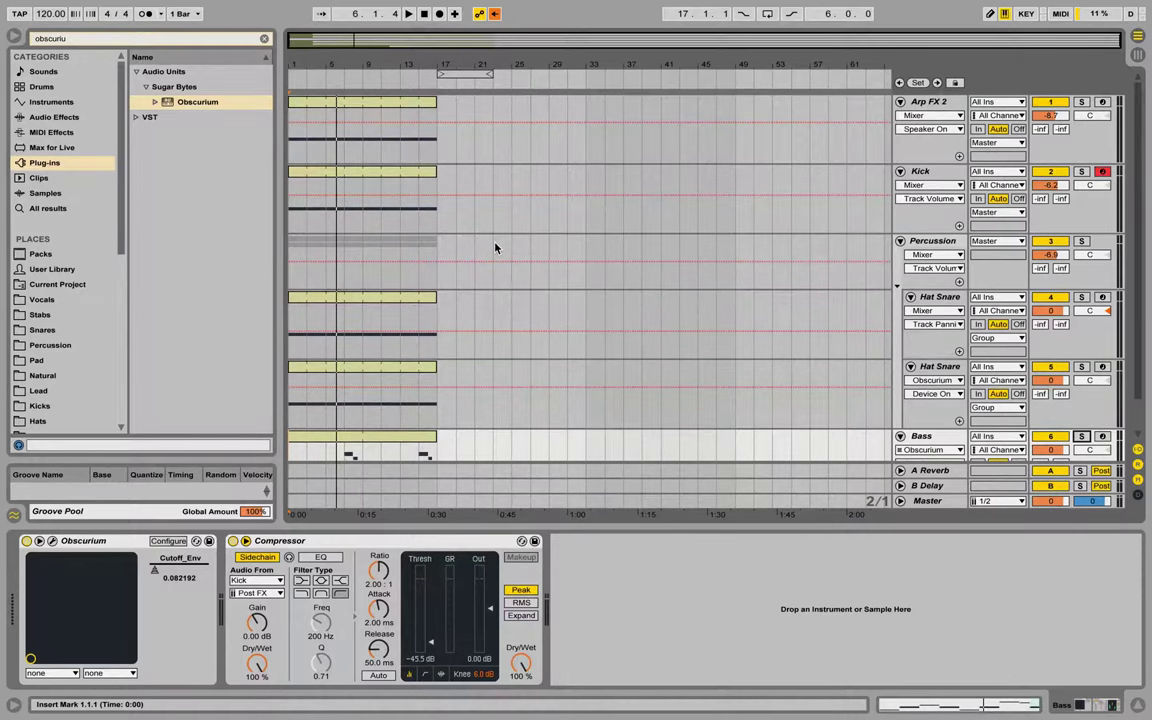
{"action": "left_click", "coordinate": [290, 147]}
{"action": "scroll", "coordinate": [380, 200], "scroll_direction": "down", "scroll_amount": 1}
{"action": "left_click", "coordinate": [434, 430]}
{"action": "key", "text": "ctrl+a"}
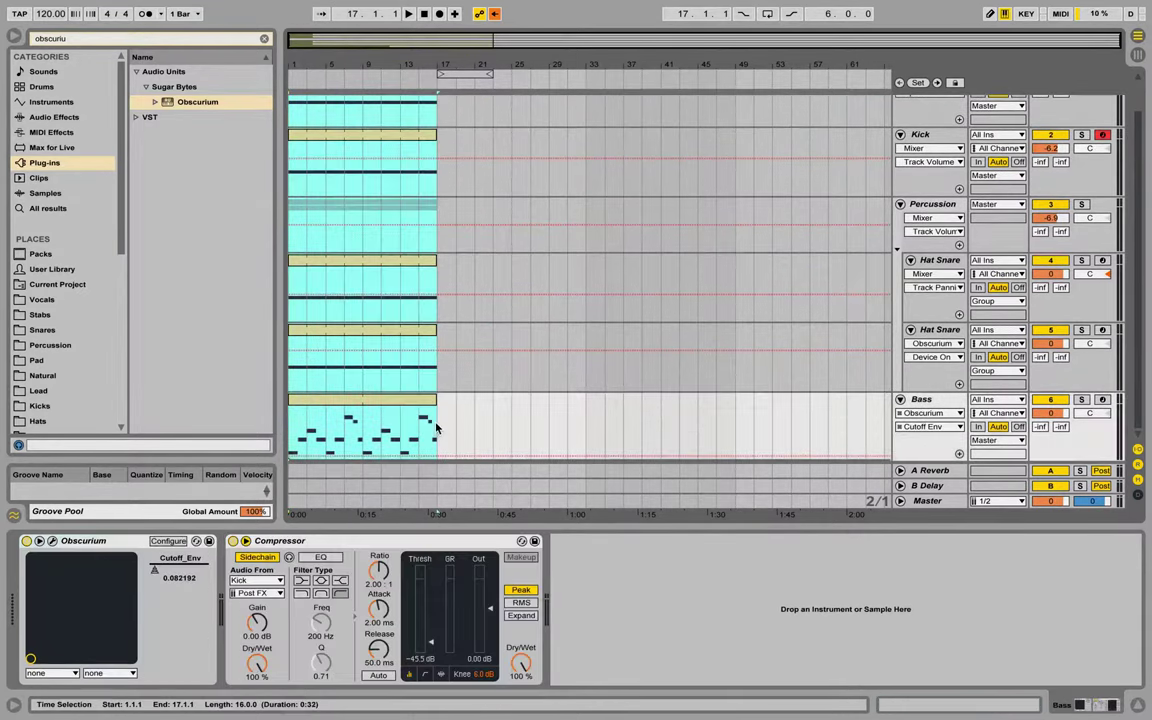
{"action": "scroll", "coordinate": [380, 200], "scroll_direction": "up", "scroll_amount": 1}
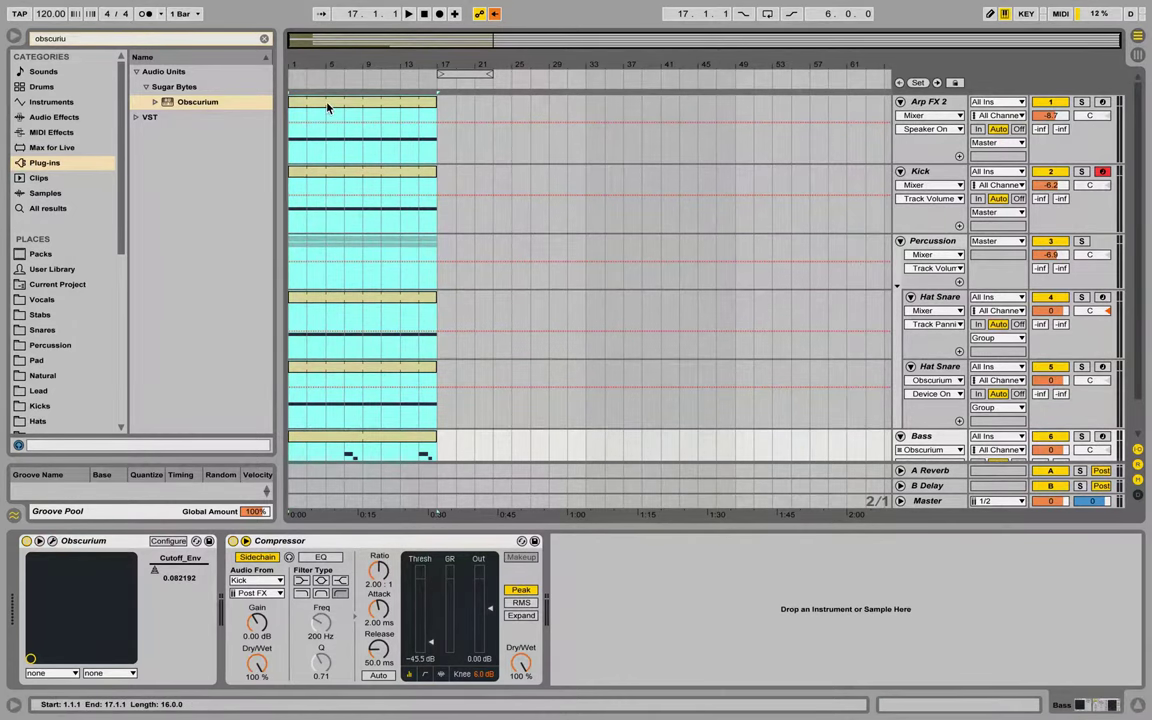
{"action": "left_click_drag", "start_coordinate": [293, 92], "coordinate": [613, 118]}
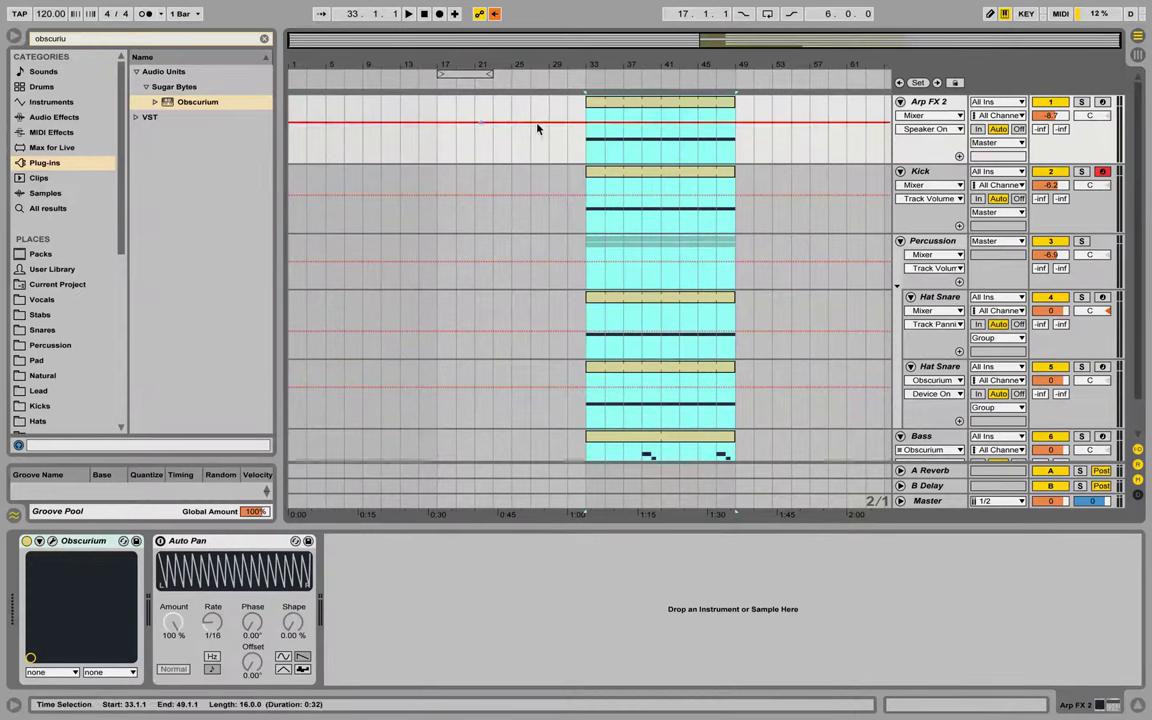
Move and extend the Arp FX 2 clip so it spans bars 1 to 33
{"action": "left_click", "coordinate": [570, 160]}
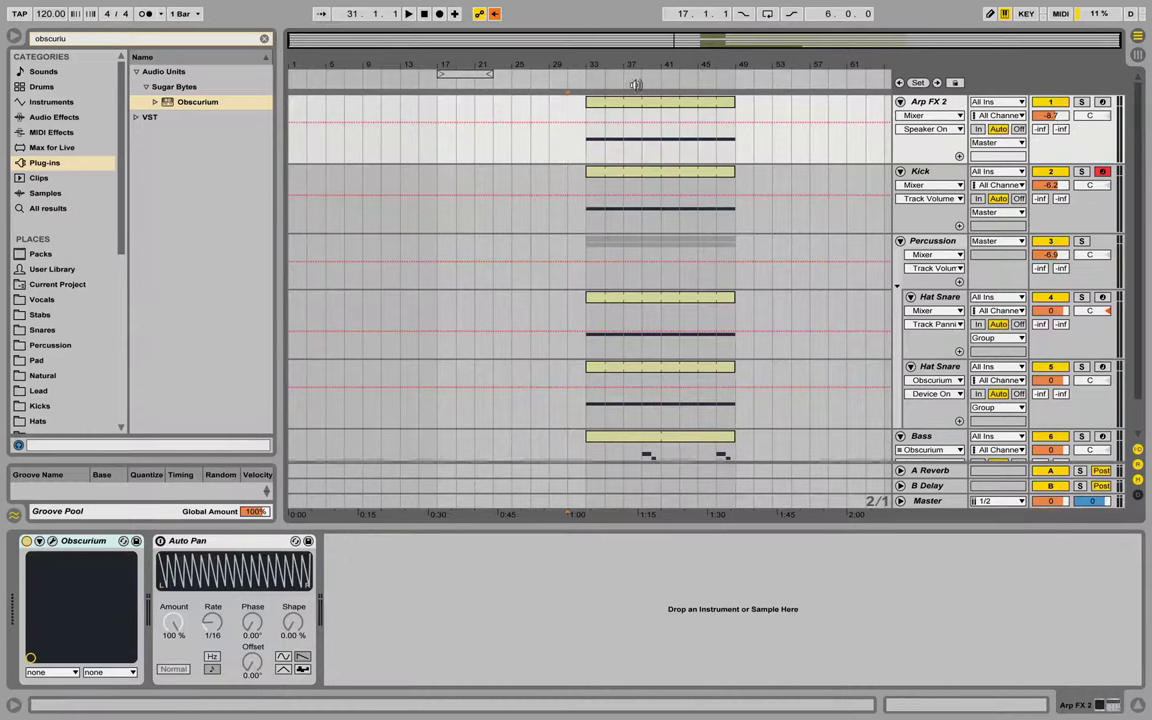
{"action": "left_click", "coordinate": [655, 105]}
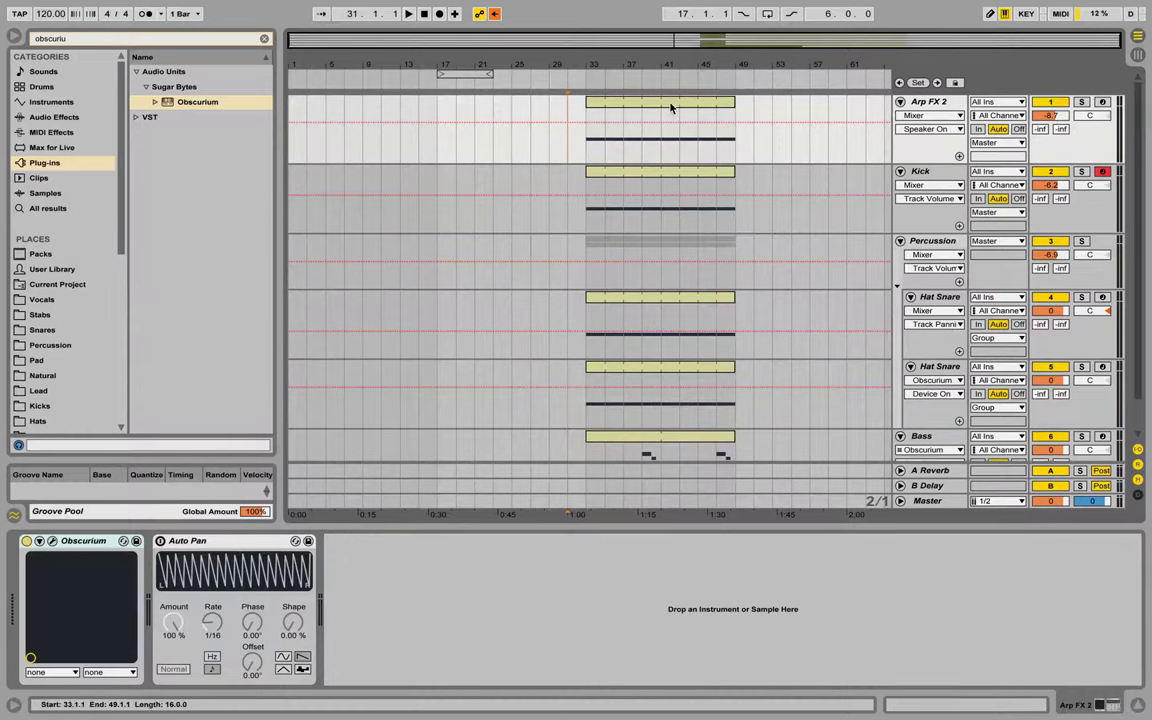
{"action": "left_click_drag", "start_coordinate": [657, 105], "coordinate": [586, 101]}
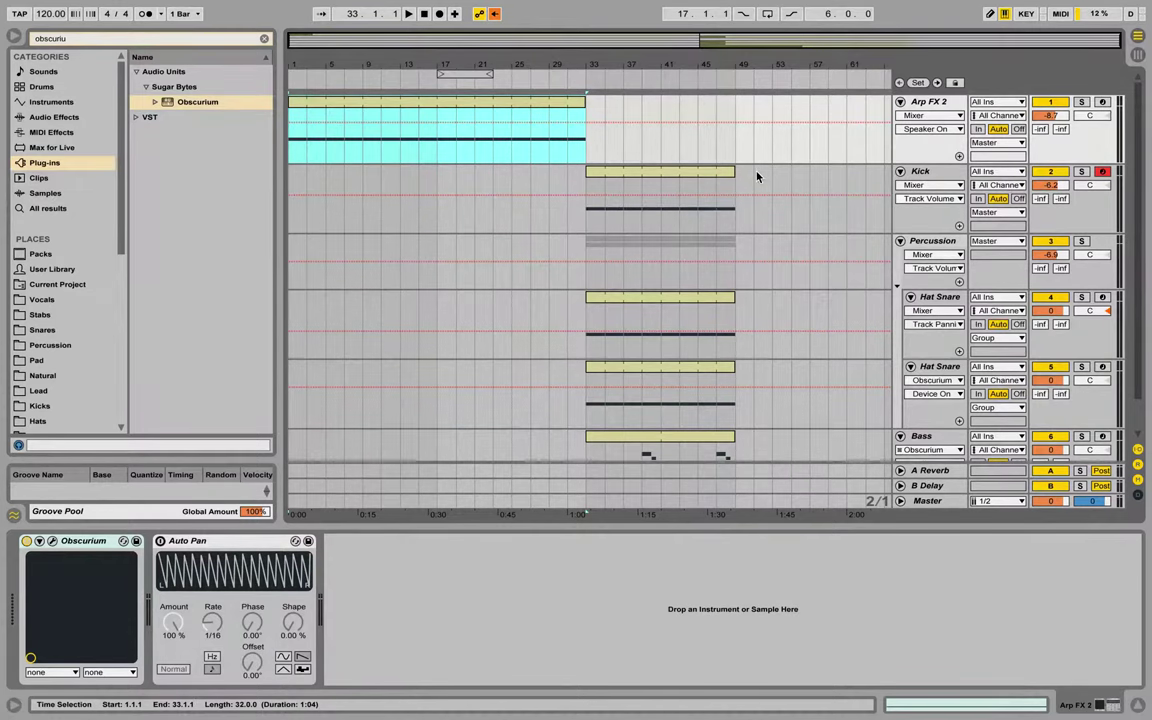
Add a MIDI track below Bass and name it "Riser"
{"action": "scroll", "coordinate": [670, 295], "scroll_direction": "down", "scroll_amount": 1}
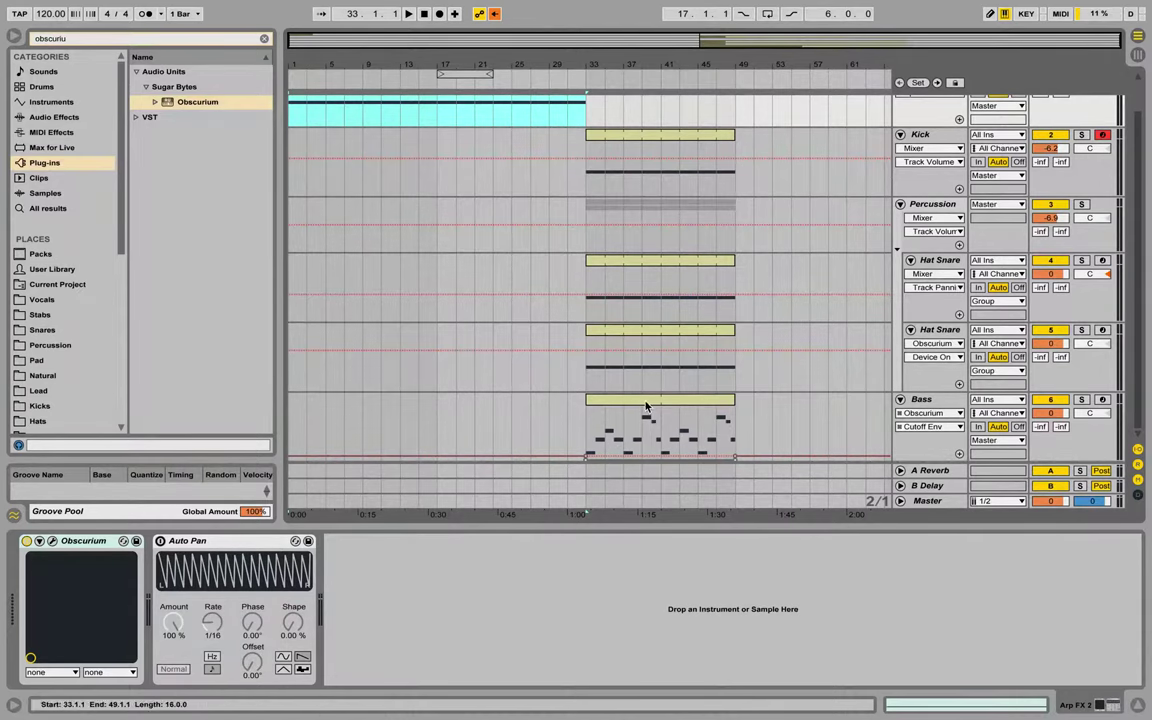
{"action": "scroll", "coordinate": [632, 270], "scroll_direction": "up", "scroll_amount": 1}
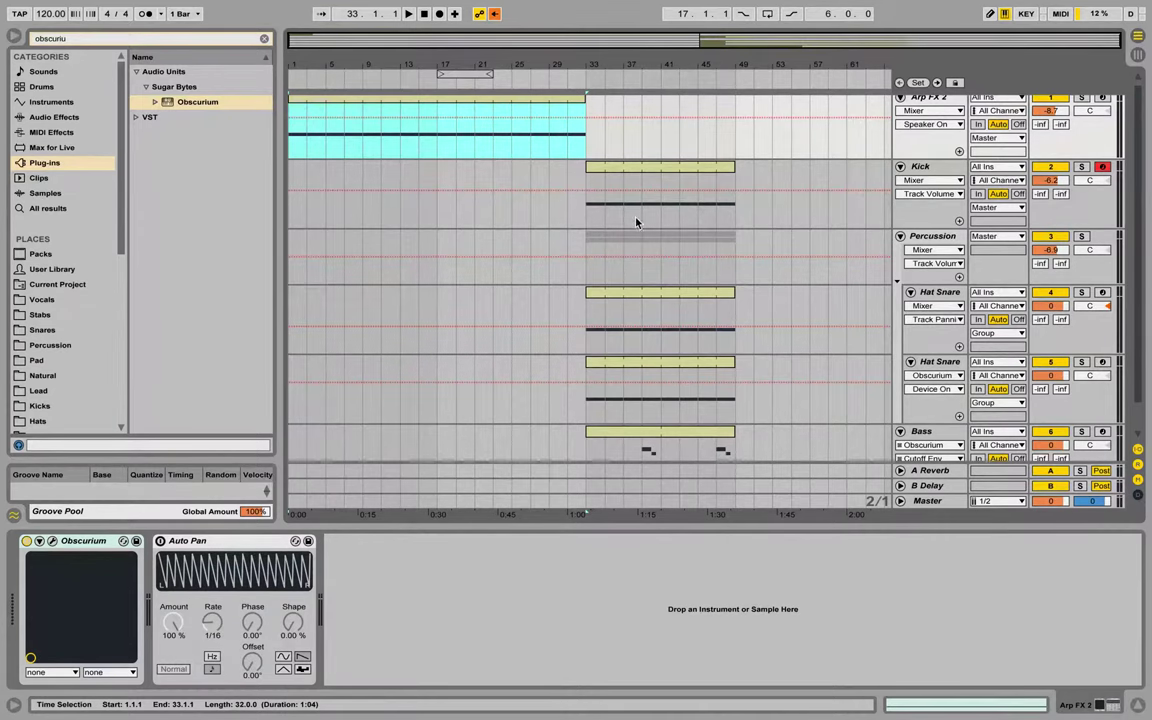
{"action": "scroll", "coordinate": [652, 252], "scroll_direction": "down", "scroll_amount": 1}
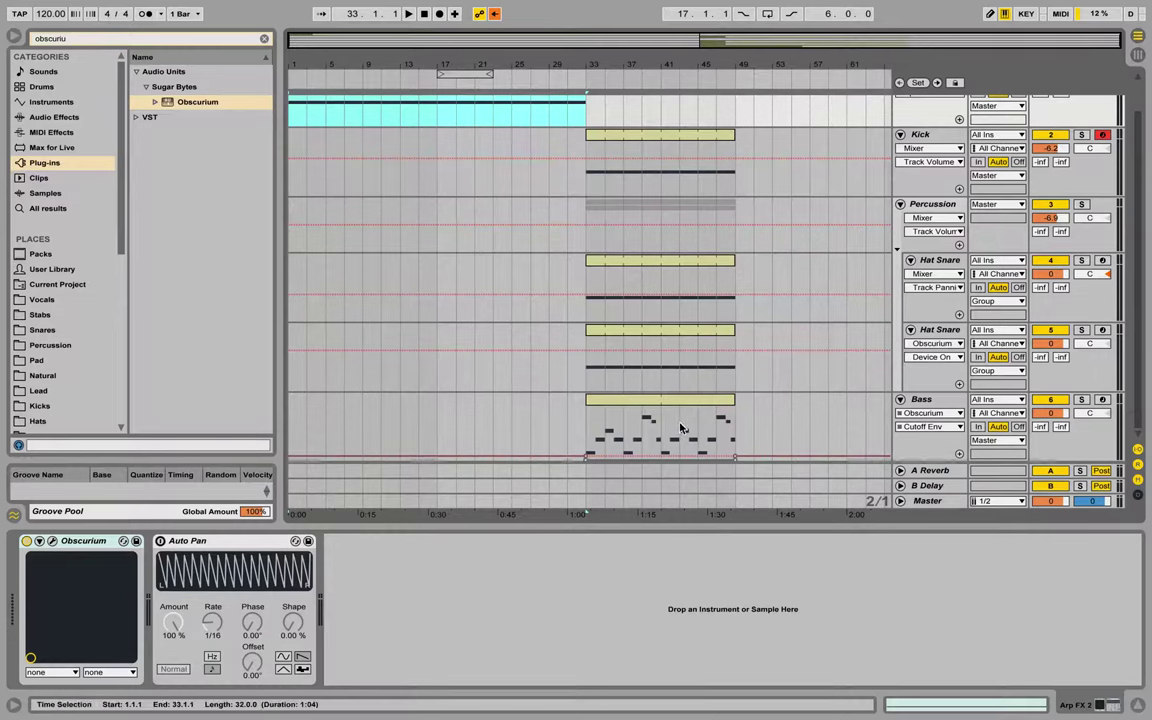
{"action": "left_click", "coordinate": [929, 401]}
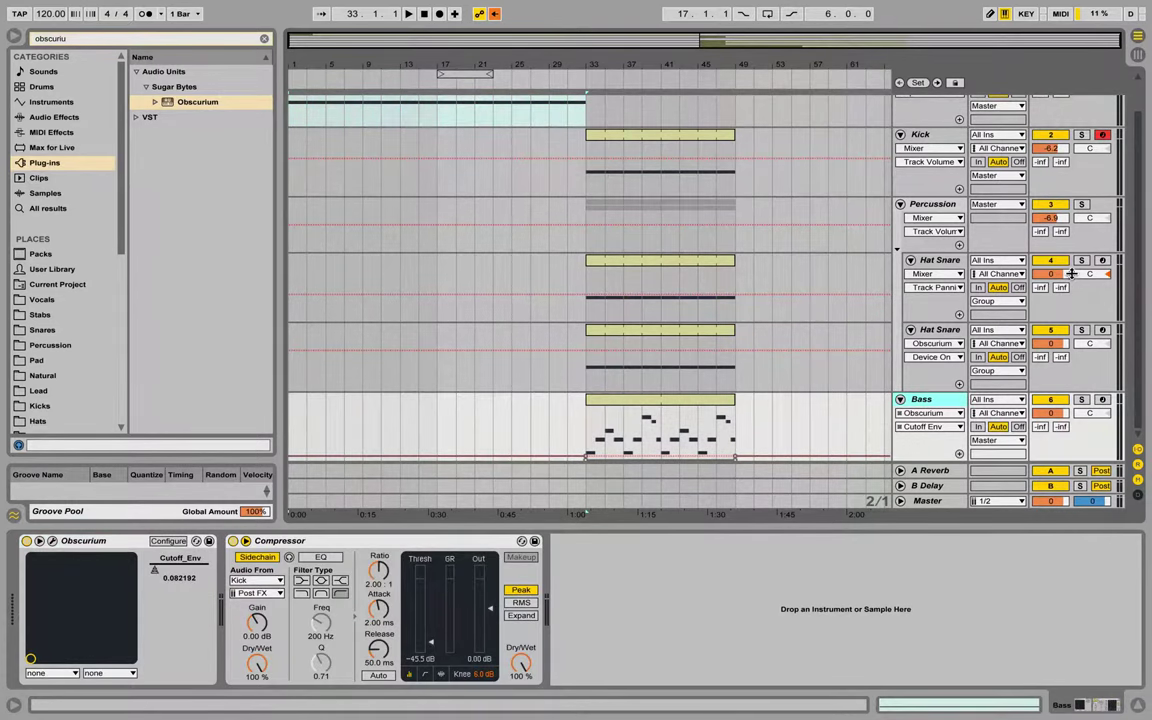
{"action": "key", "text": "ctrl+shift+t"}
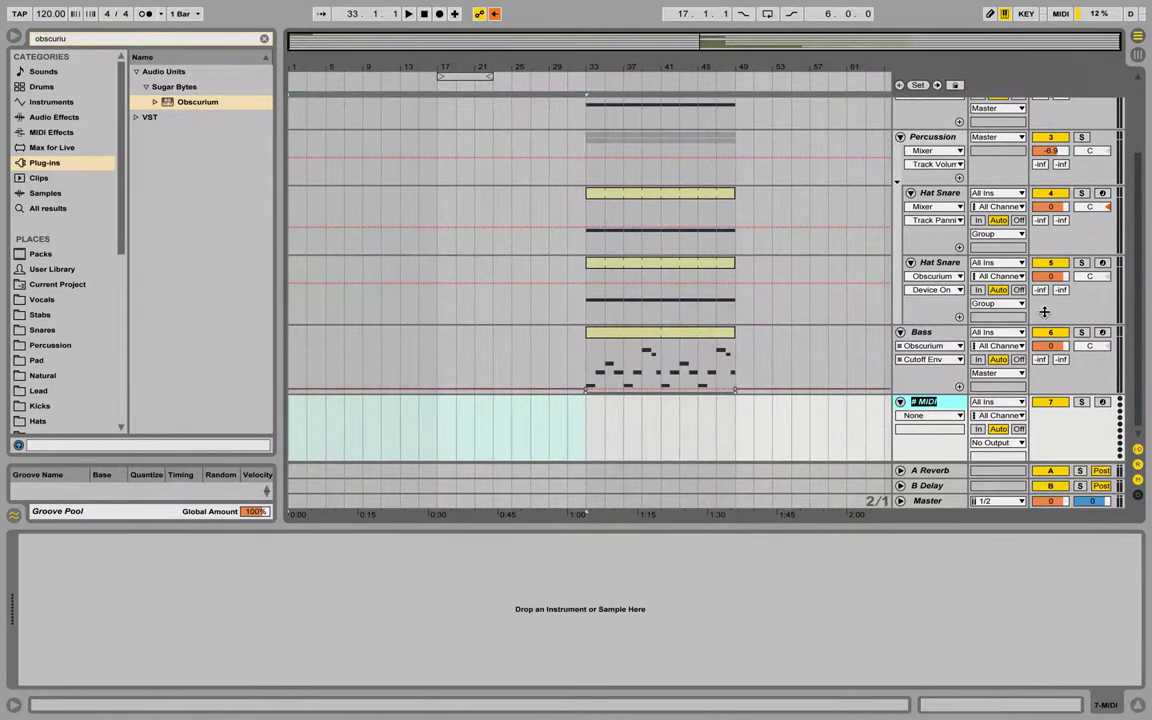
{"action": "type", "text": "Riser"}
{"action": "key", "text": "Return"}
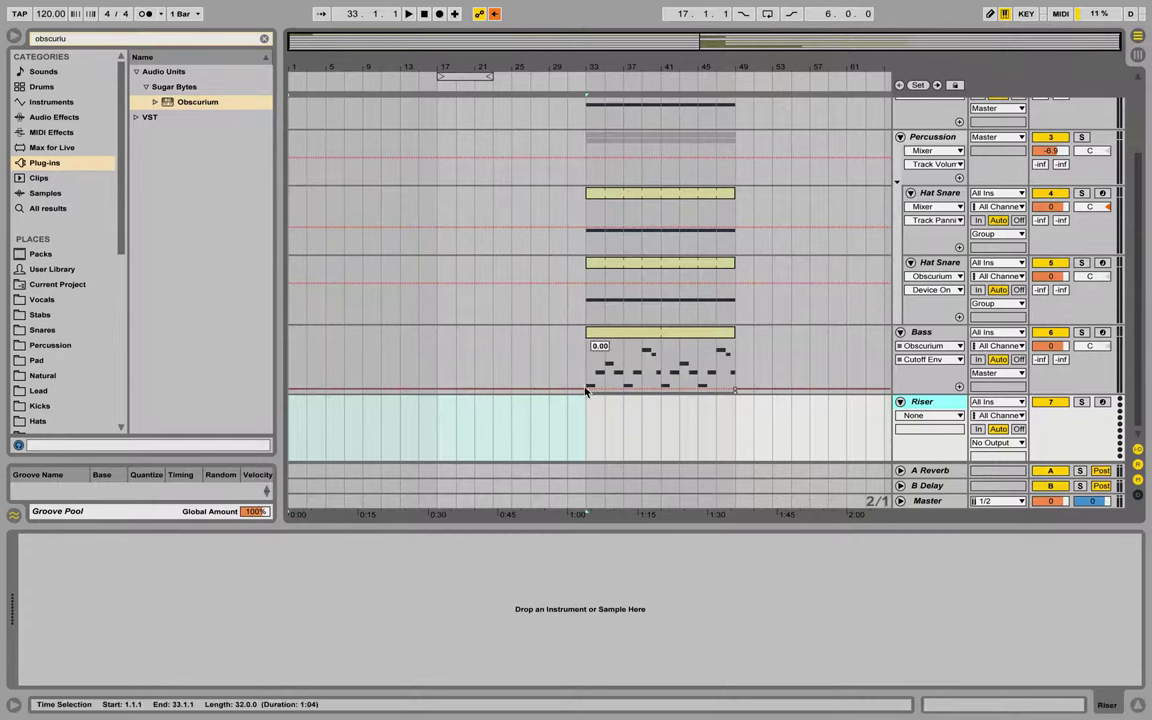
Add a locator at bar 33 and name it "First Drop"
{"action": "left_click_drag", "start_coordinate": [566, 433], "coordinate": [576, 437]}
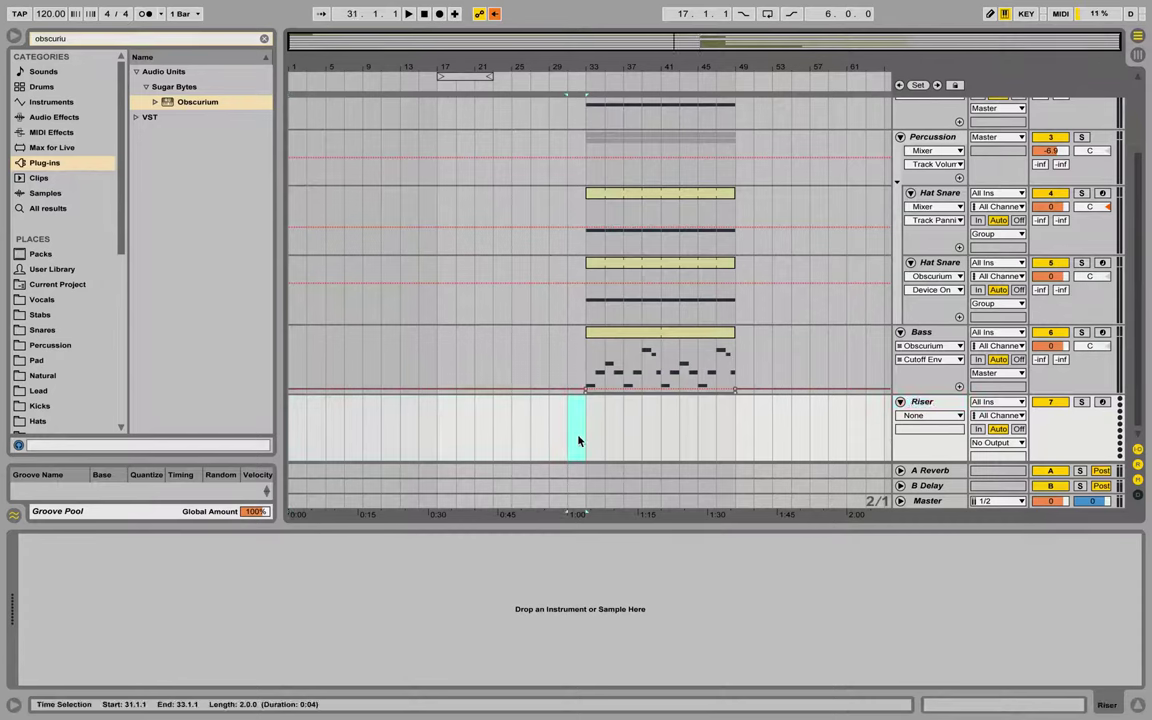
{"action": "right_click", "coordinate": [586, 86]}
{"action": "left_click", "coordinate": [612, 119]}
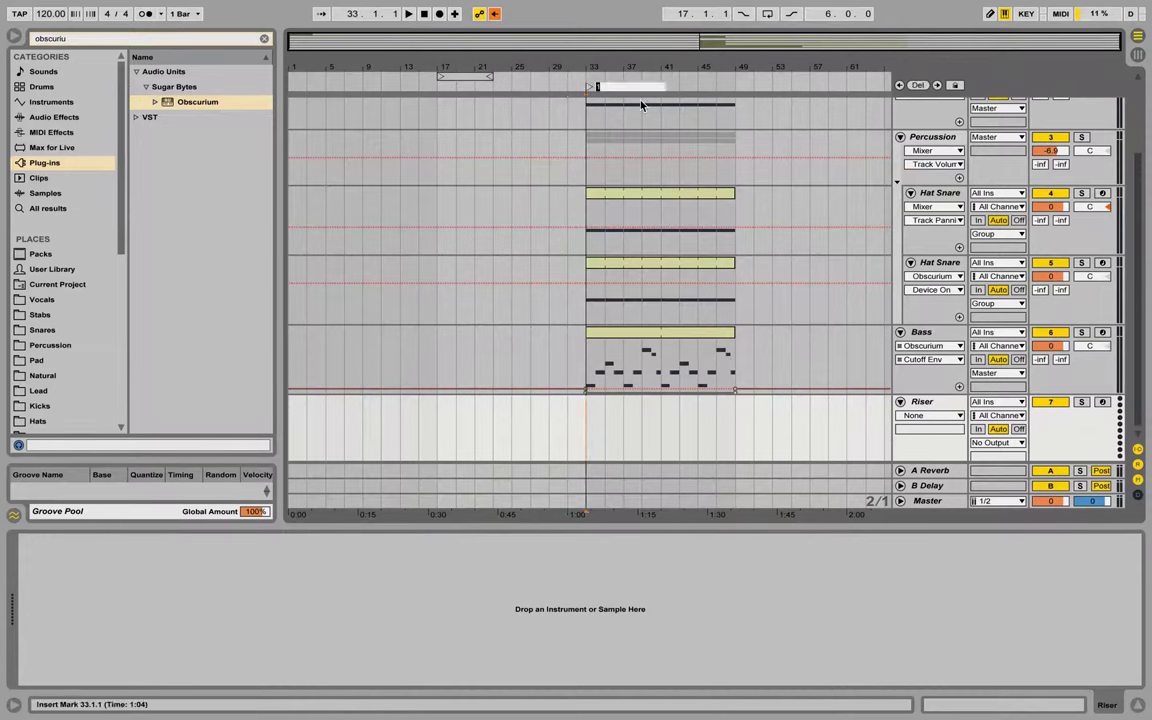
{"action": "type", "text": "First Drop"}
{"action": "key", "text": "Return"}
Copy a two-bar section of the lower Hat Snare clip to the Riser track, spanning bars 31 to 33
{"action": "left_click_drag", "start_coordinate": [583, 428], "coordinate": [578, 430]}
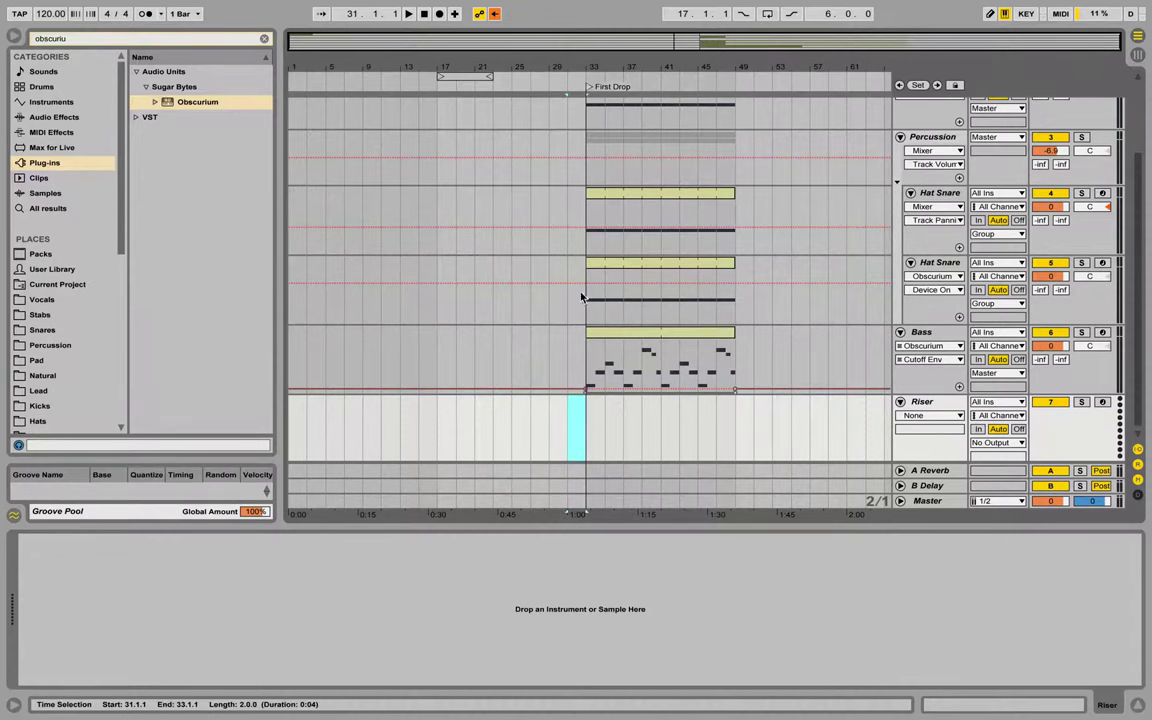
{"action": "left_click_drag", "start_coordinate": [586, 303], "coordinate": [602, 310]}
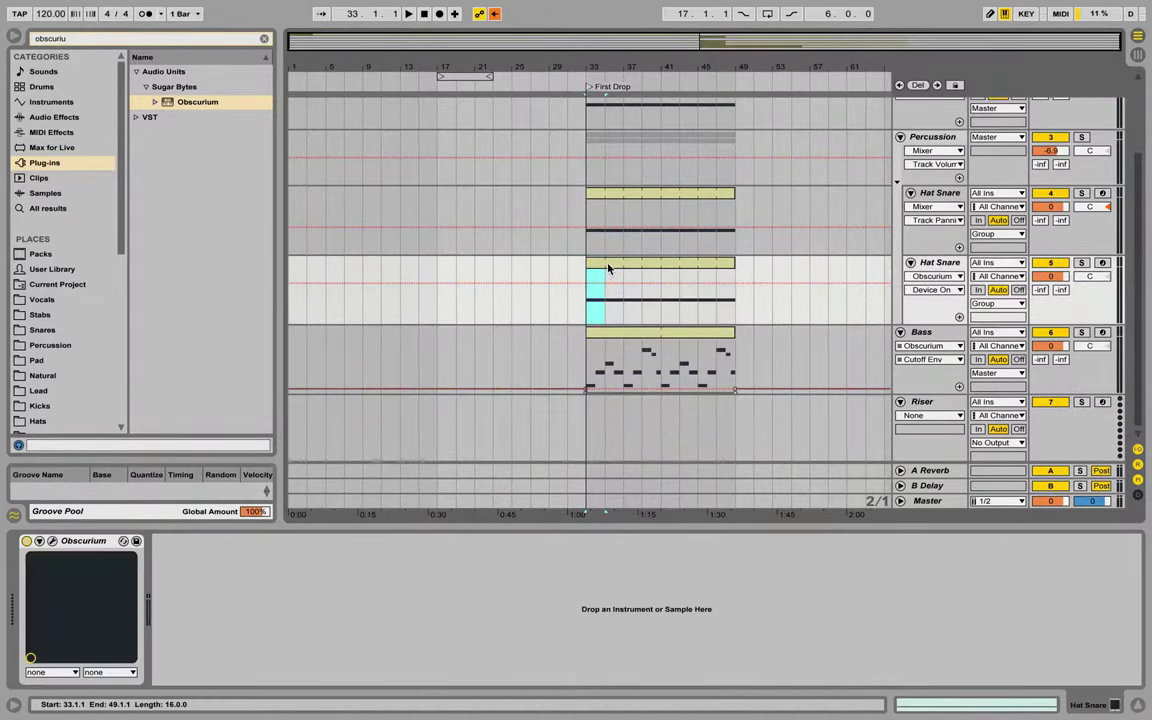
{"action": "left_click", "coordinate": [607, 264]}
{"action": "left_click", "coordinate": [614, 224]}
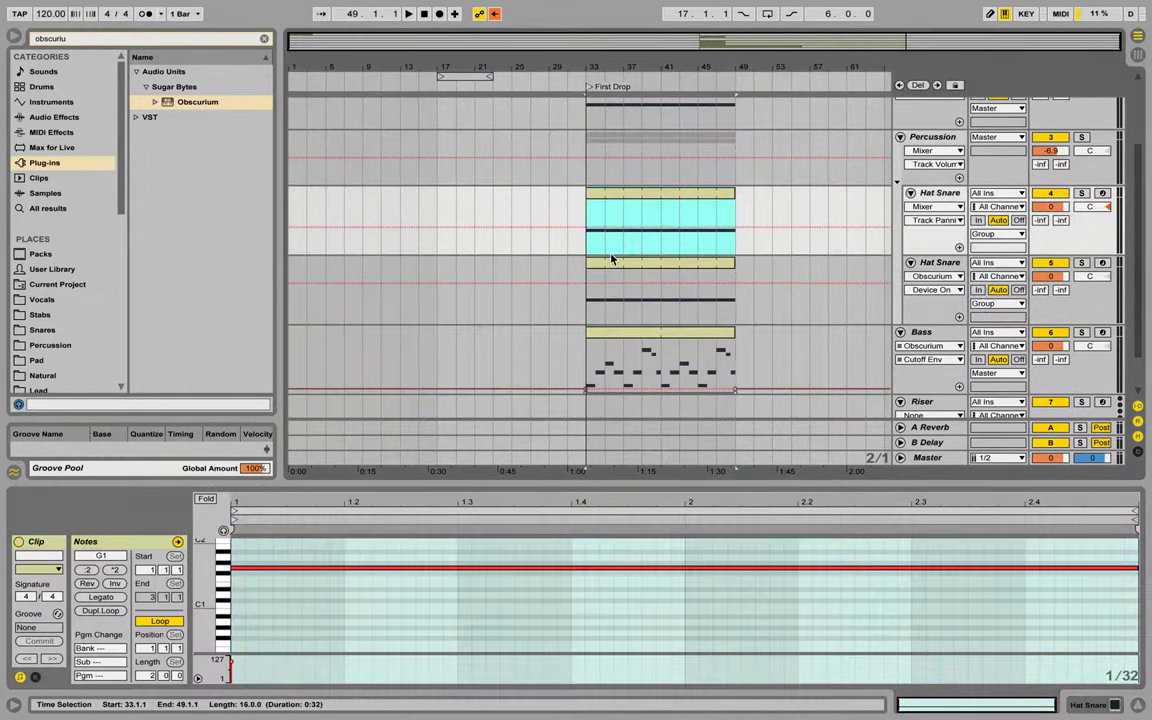
{"action": "left_click", "coordinate": [612, 265]}
{"action": "left_click", "coordinate": [591, 303]}
{"action": "left_click_drag", "start_coordinate": [588, 300], "coordinate": [576, 373]}
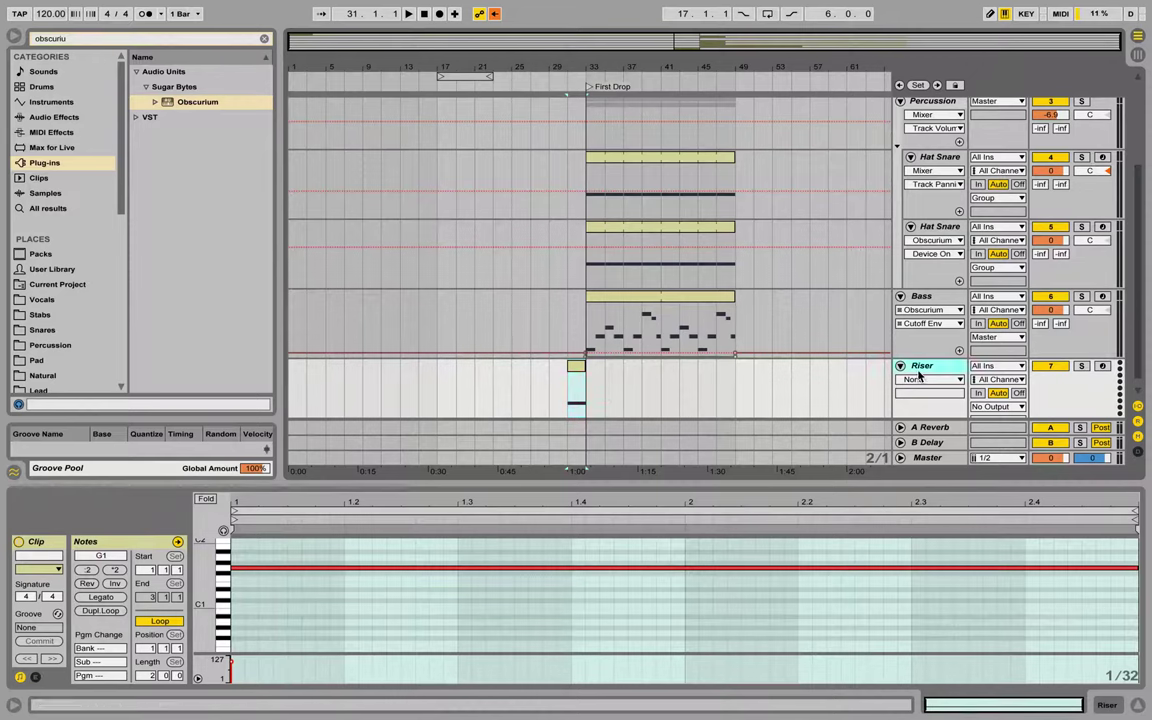
Load Obscurium onto the Riser track and play it with the INIT user preset
{"action": "left_click", "coordinate": [196, 106]}
{"action": "double_click", "coordinate": [196, 106]}
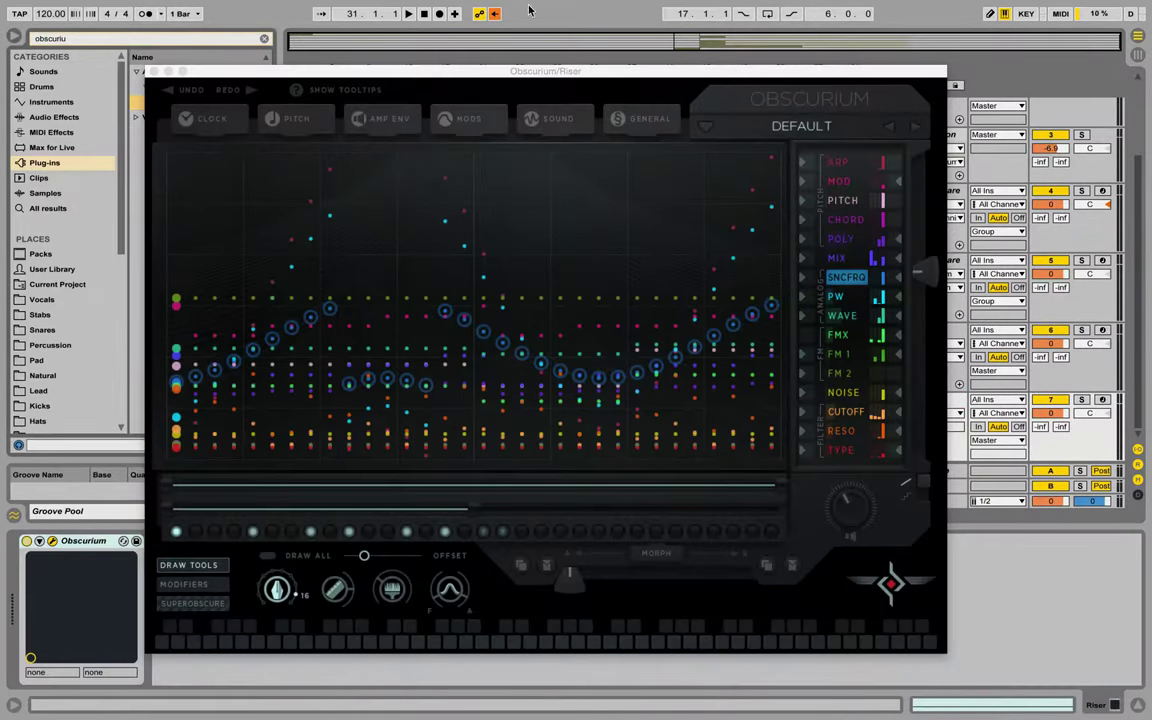
{"action": "left_click_drag", "start_coordinate": [521, 78], "coordinate": [421, 31]}
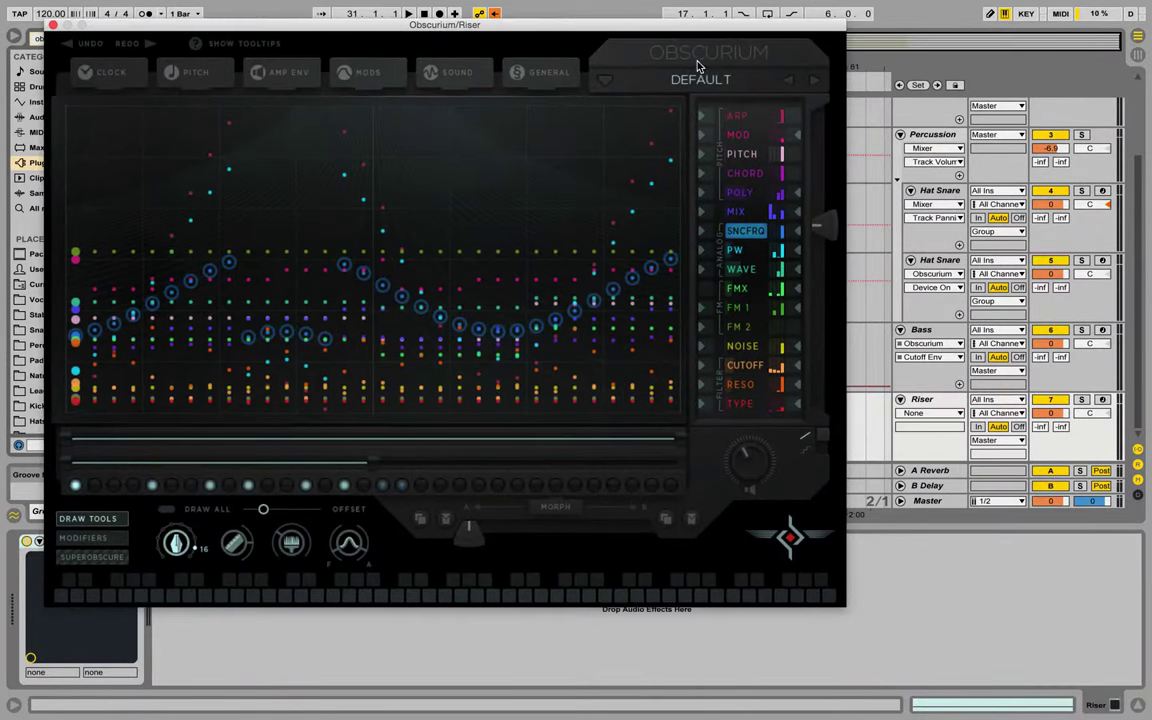
{"action": "left_click", "coordinate": [700, 80]}
{"action": "mouse_move", "coordinate": [590, 492]}
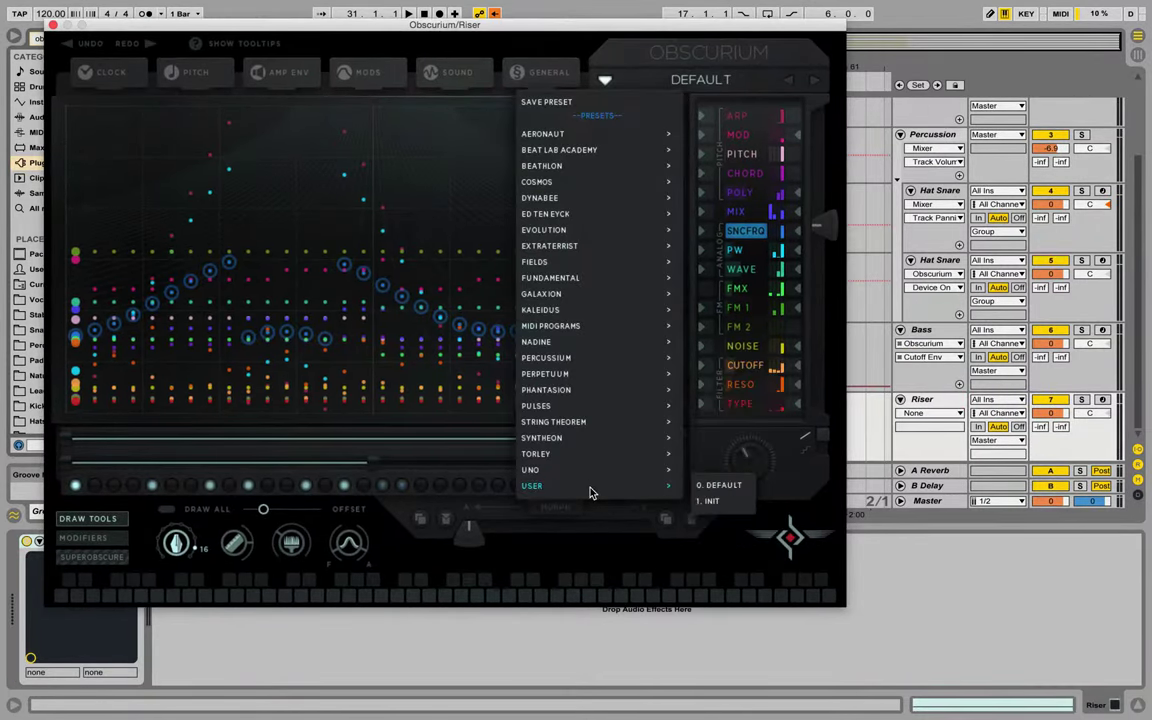
{"action": "left_click", "coordinate": [710, 501]}
{"action": "key", "text": "space"}
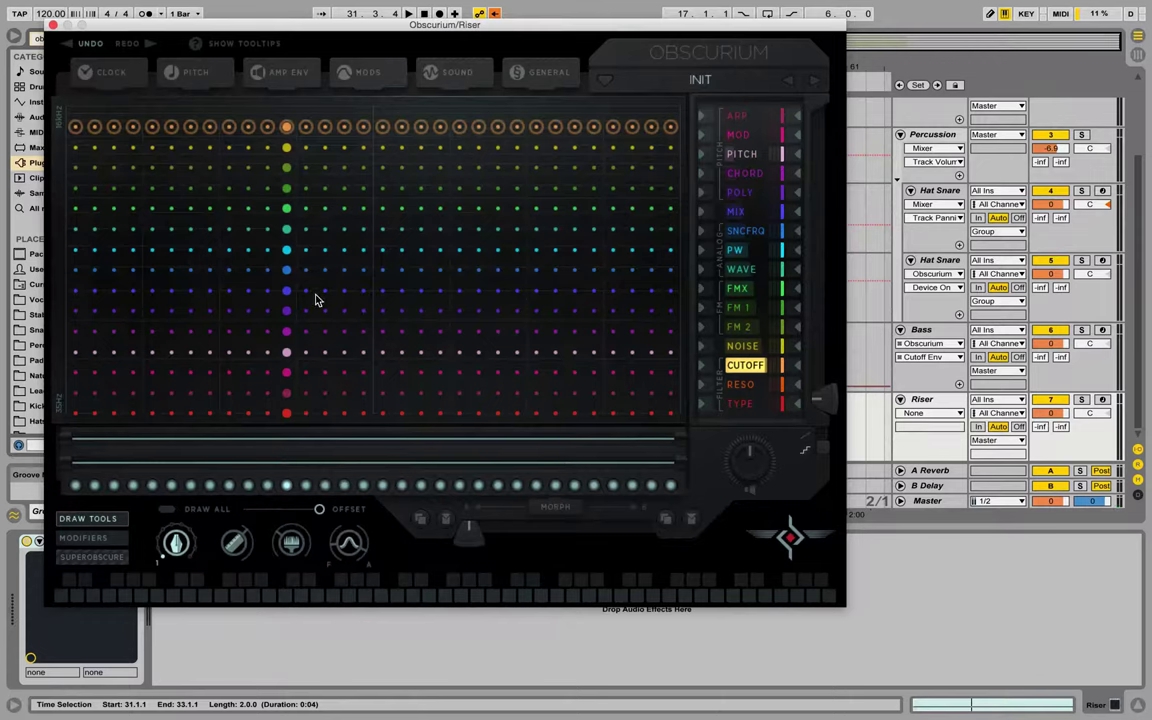
Draw a rising straight ramp across all 32 CUTOFF steps, from the lowest value to the maximum, with the last step raised to match
{"action": "left_click", "coordinate": [242, 532]}
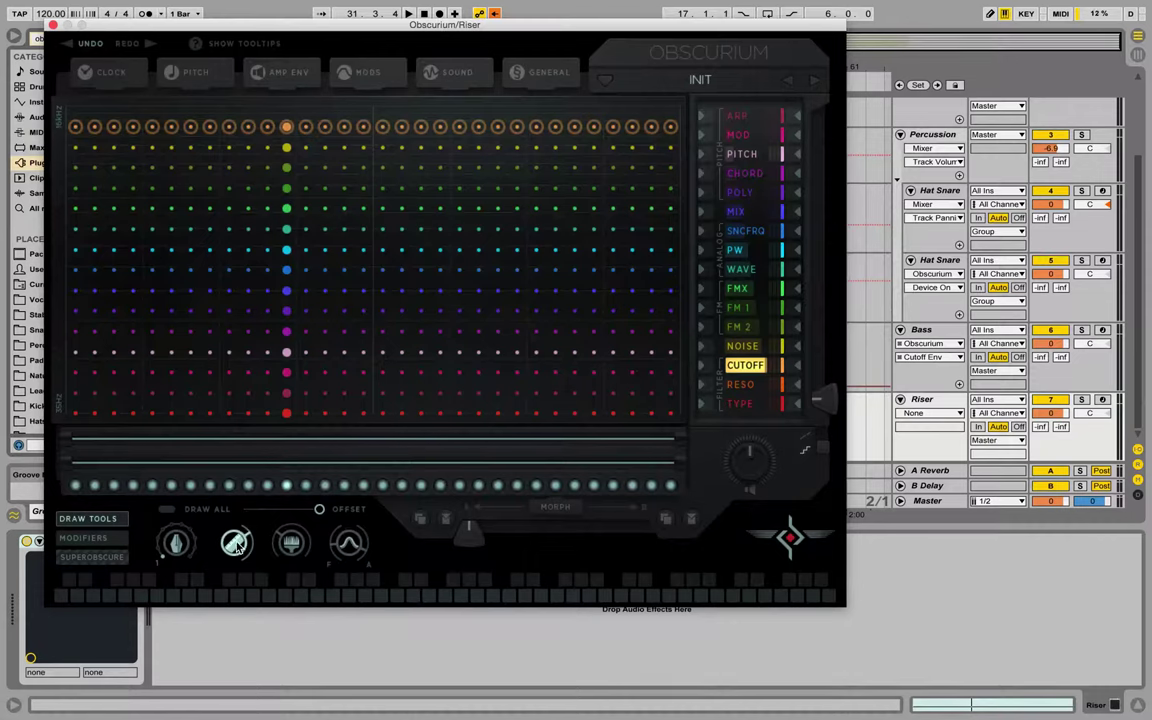
{"action": "left_click_drag", "start_coordinate": [75, 418], "coordinate": [522, 357]}
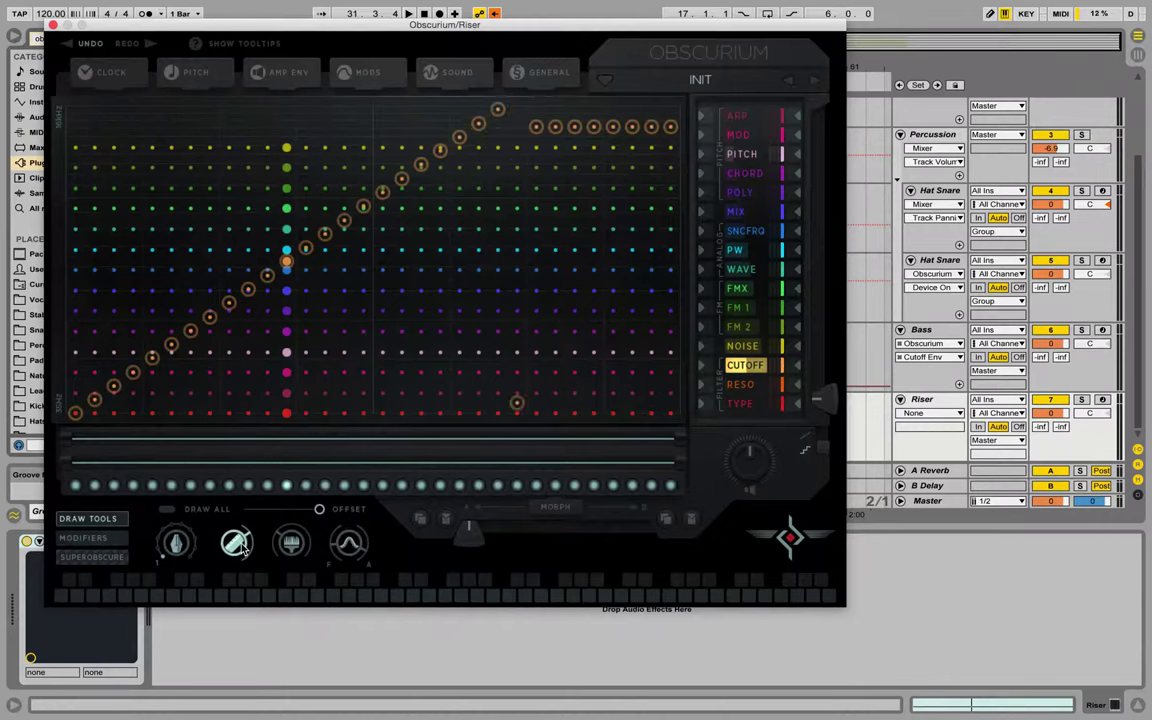
{"action": "mouse_move", "coordinate": [88, 408]}
{"action": "left_mouse_down"}
{"action": "mouse_move", "coordinate": [275, 391]}
{"action": "mouse_move", "coordinate": [658, 322]}
{"action": "left_mouse_up"}
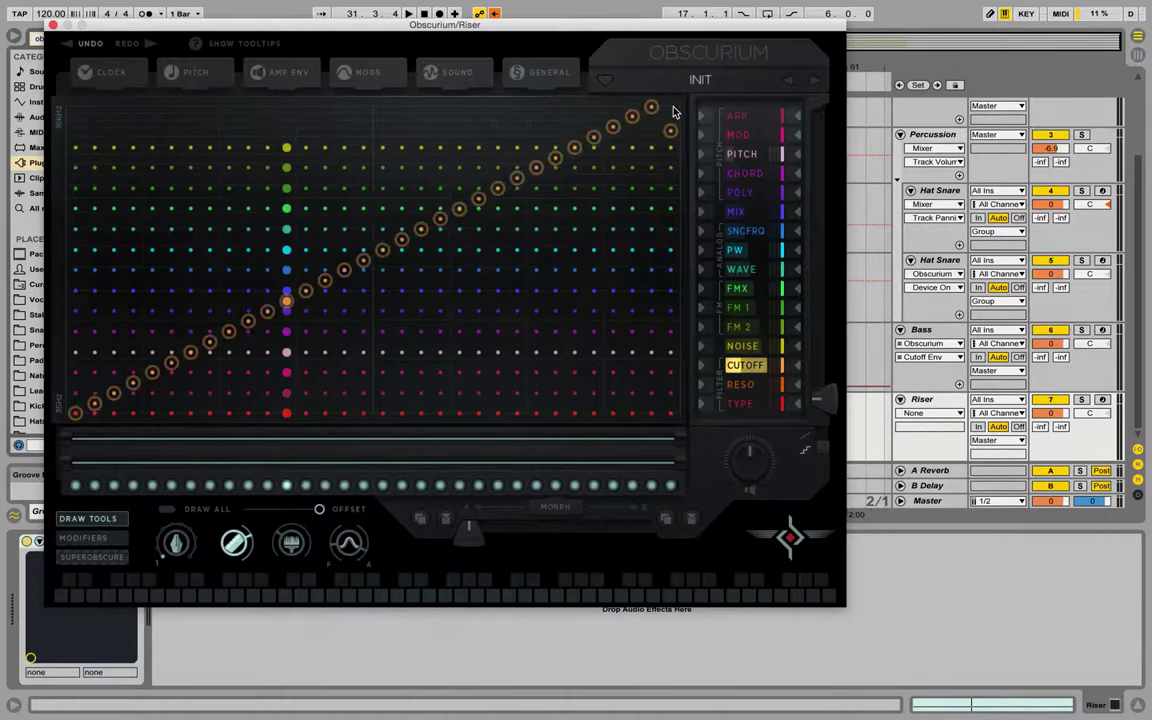
{"action": "left_click", "coordinate": [181, 540]}
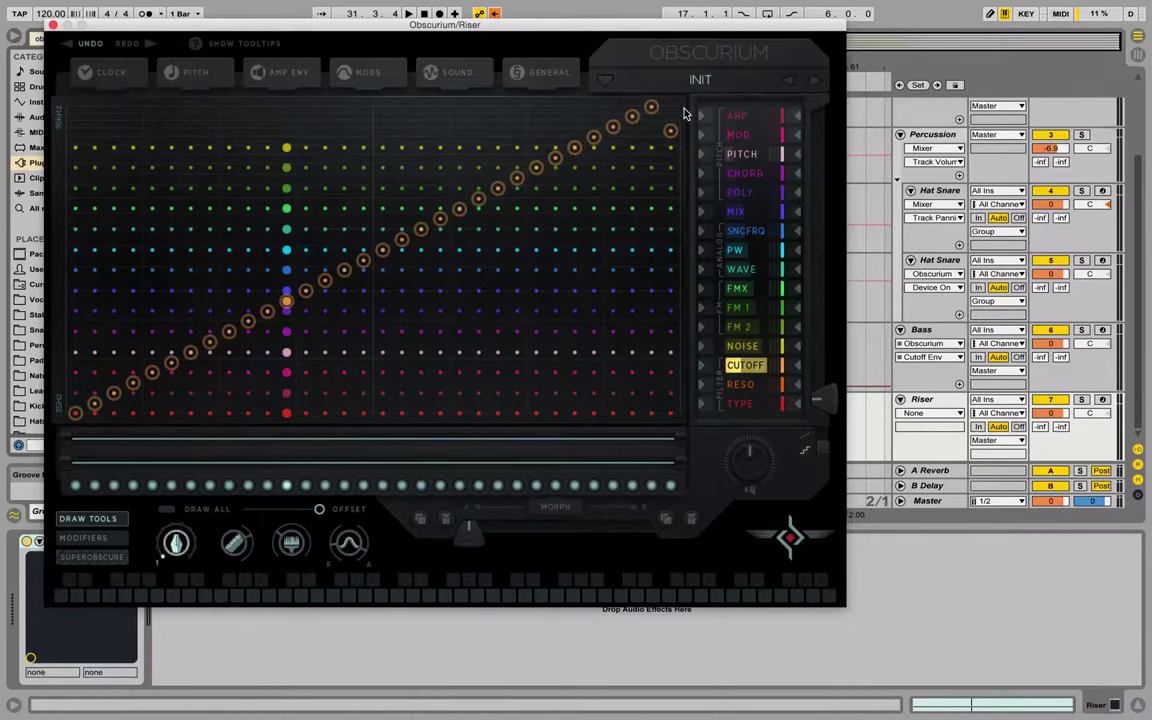
{"action": "left_click_drag", "start_coordinate": [685, 114], "coordinate": [676, 93]}
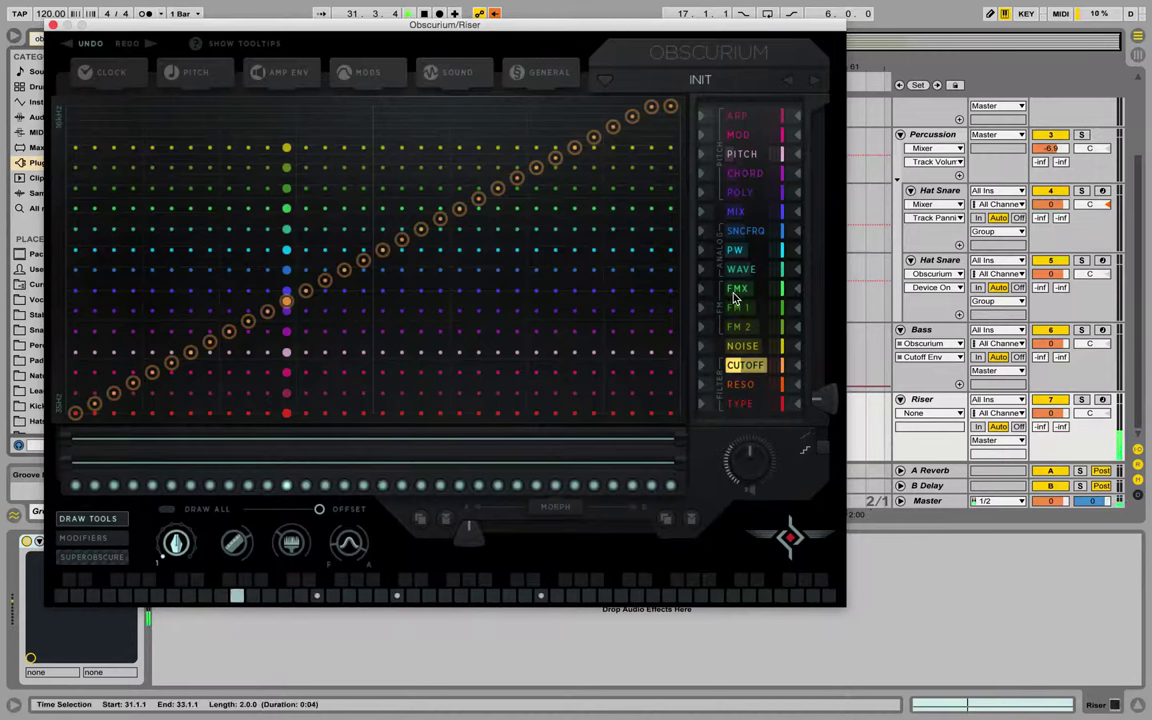
Solo the Riser track
{"action": "left_click", "coordinate": [1081, 399]}
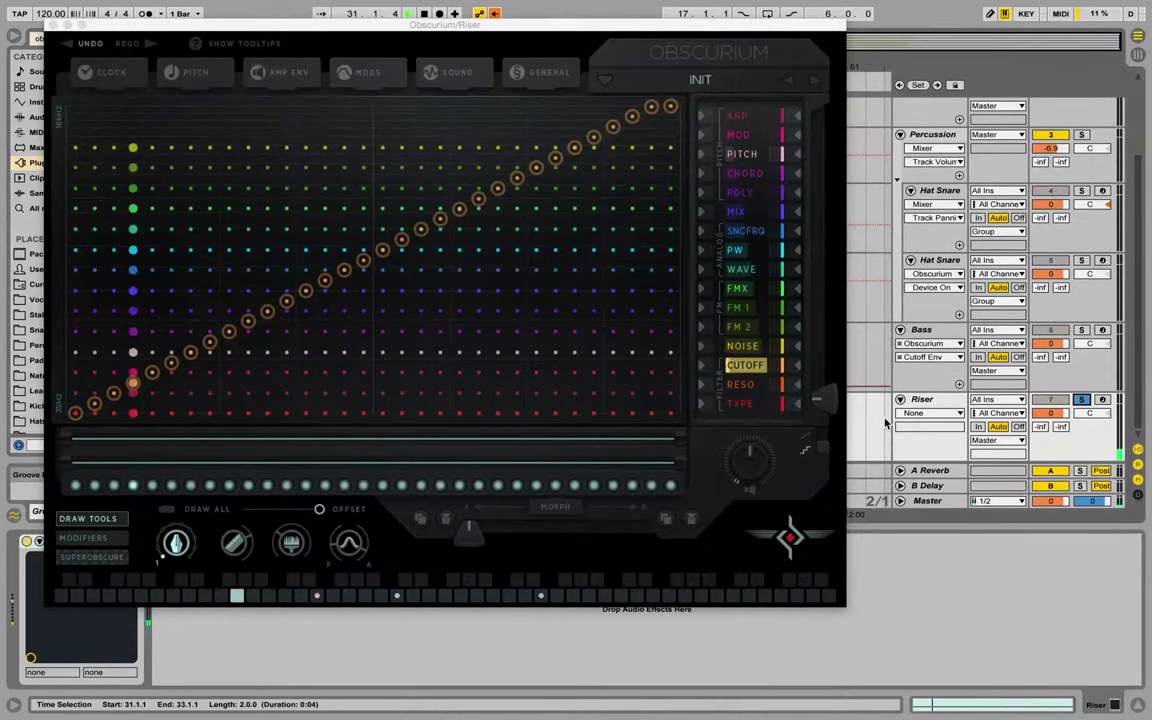
{"action": "left_click", "coordinate": [918, 400]}
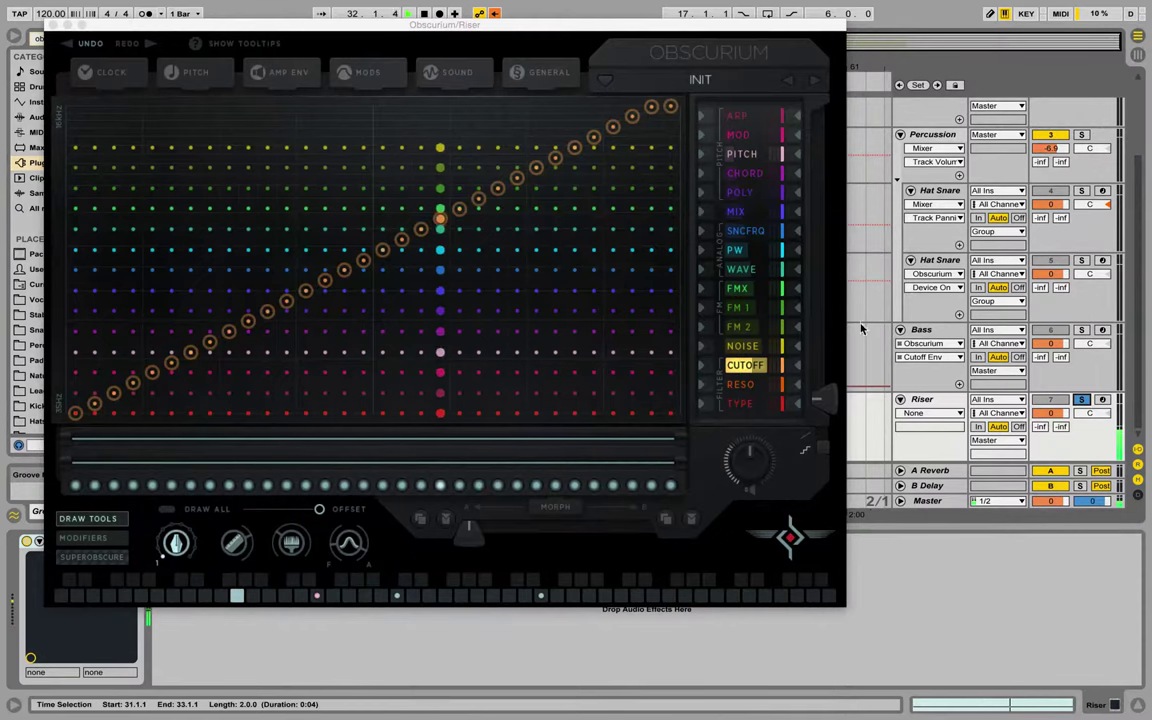
Set the draw width to 32, level all PITCH steps at one value, and lower the lane's maximum fully to the minimum
{"action": "left_click", "coordinate": [745, 157]}
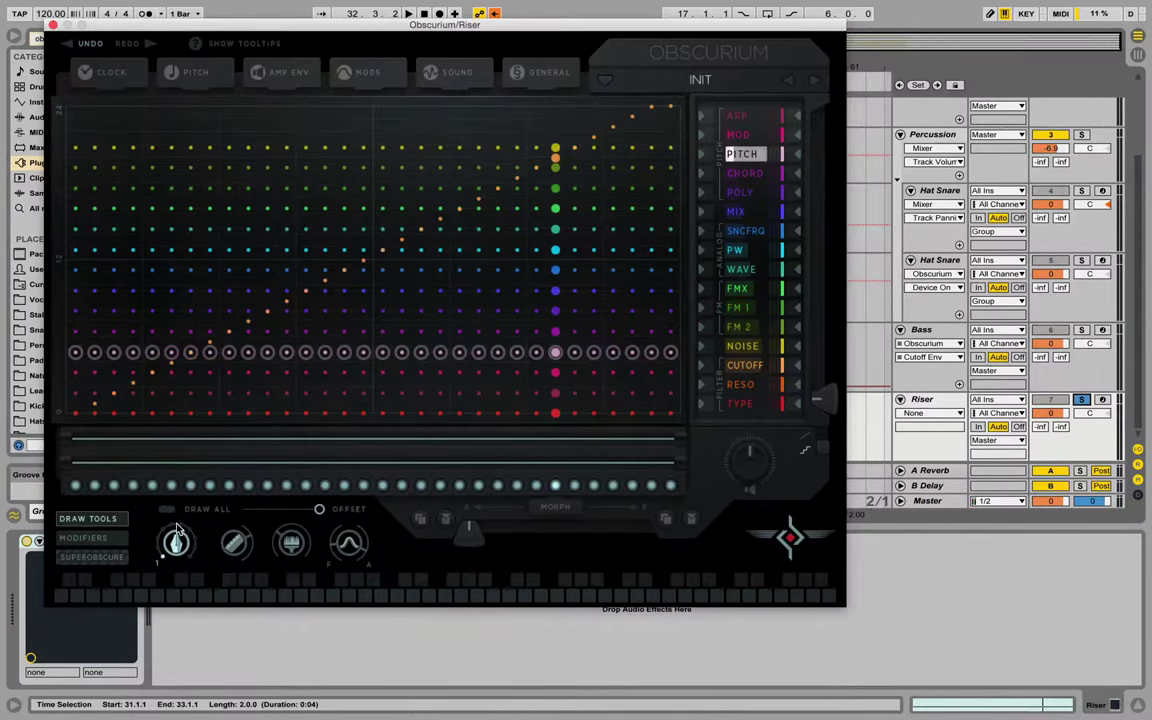
{"action": "left_click_drag", "start_coordinate": [176, 530], "coordinate": [180, 333]}
{"action": "mouse_move", "coordinate": [69, 327]}
{"action": "left_mouse_down"}
{"action": "mouse_move", "coordinate": [73, 405]}
{"action": "mouse_move", "coordinate": [73, 350]}
{"action": "left_mouse_up"}
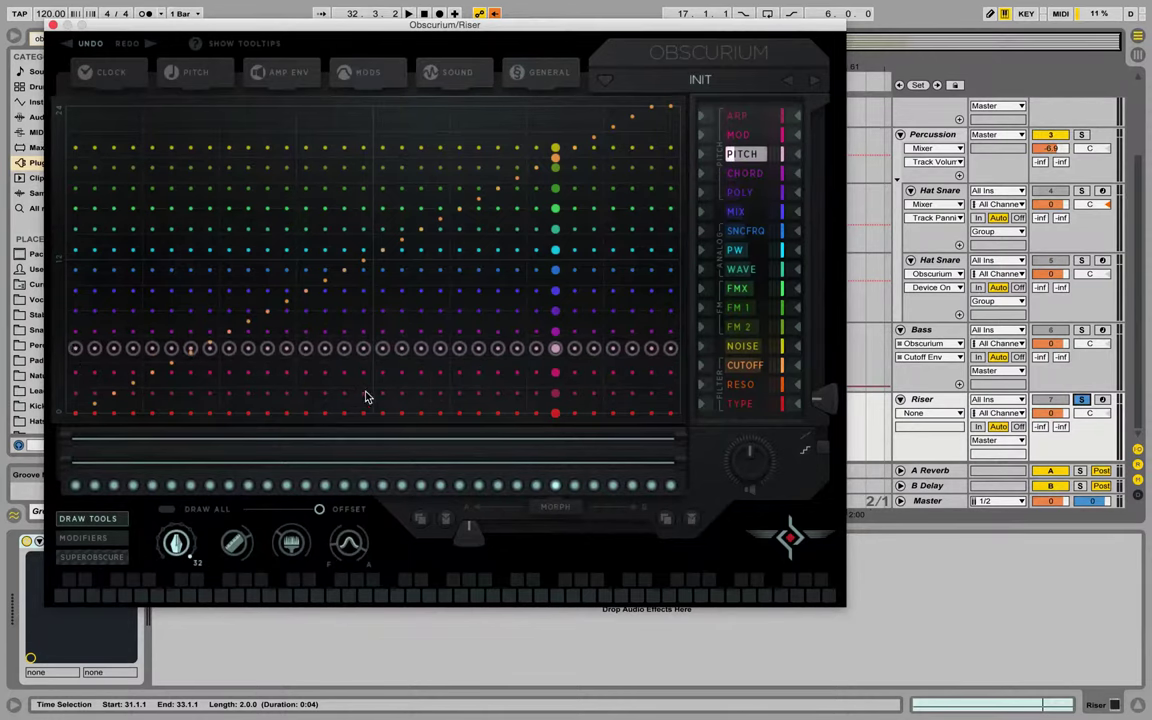
{"action": "left_click", "coordinate": [781, 160]}
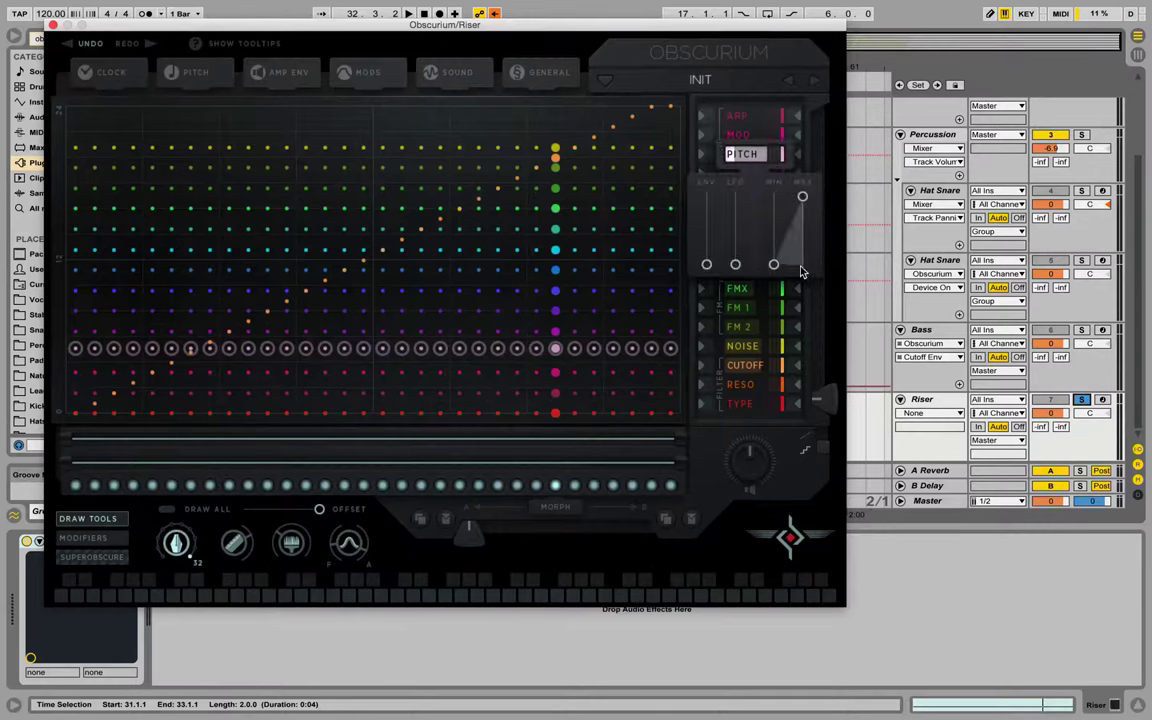
{"action": "left_click_drag", "start_coordinate": [802, 196], "coordinate": [809, 350]}
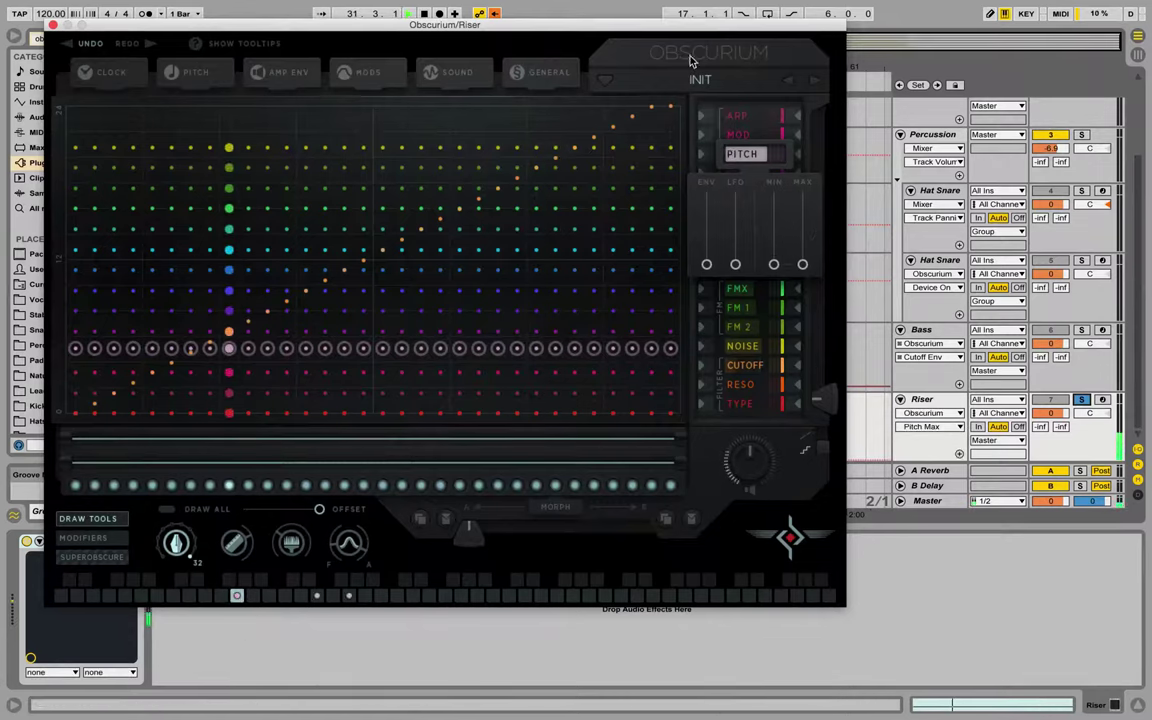
Lower every step of the ARP, CHORD and POLY lanes to the lowest value
{"action": "left_click", "coordinate": [745, 115]}
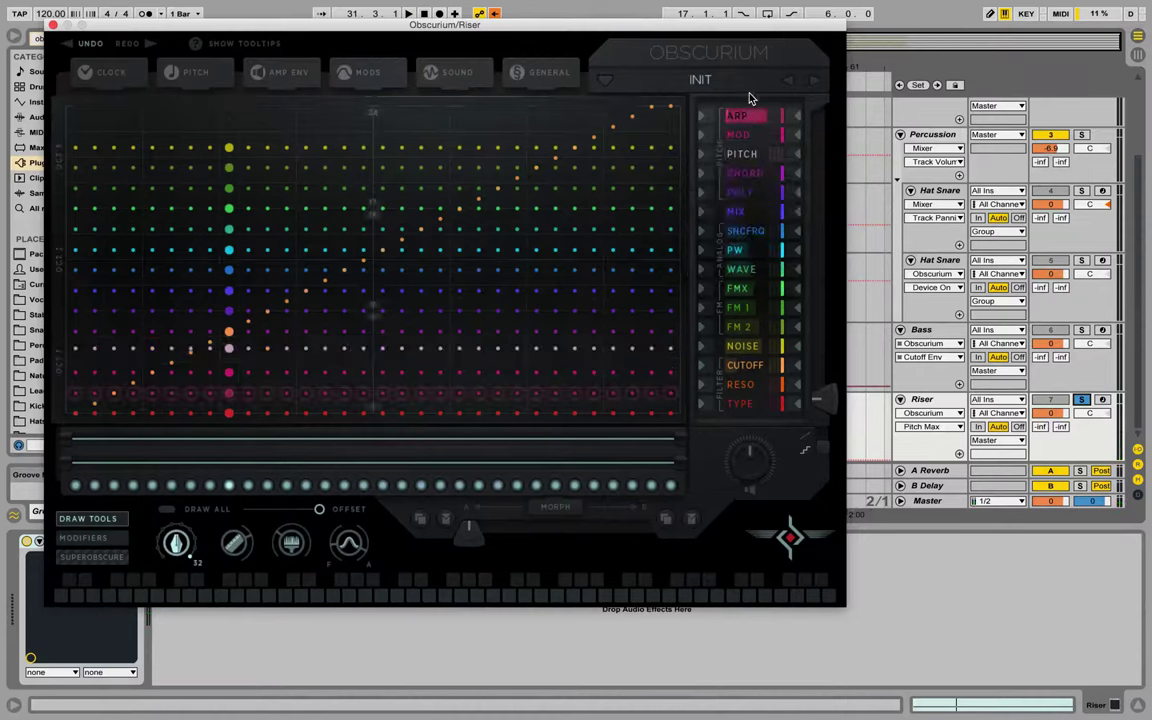
{"action": "left_click", "coordinate": [745, 174]}
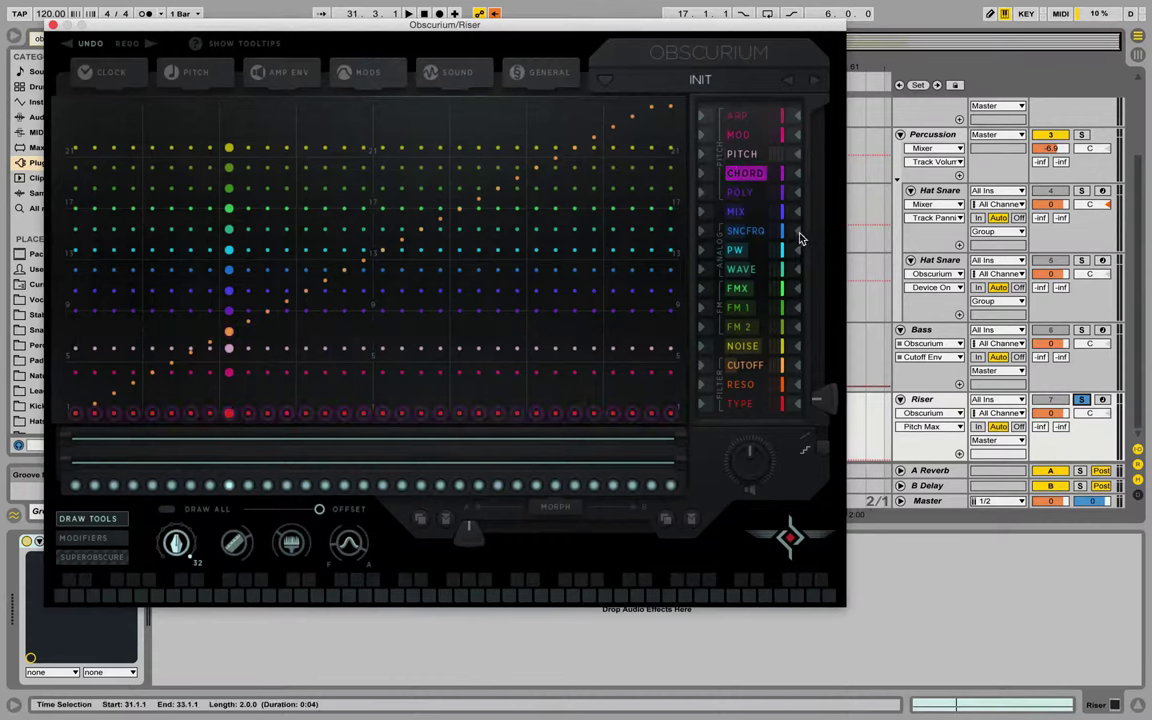
{"action": "left_click", "coordinate": [743, 192]}
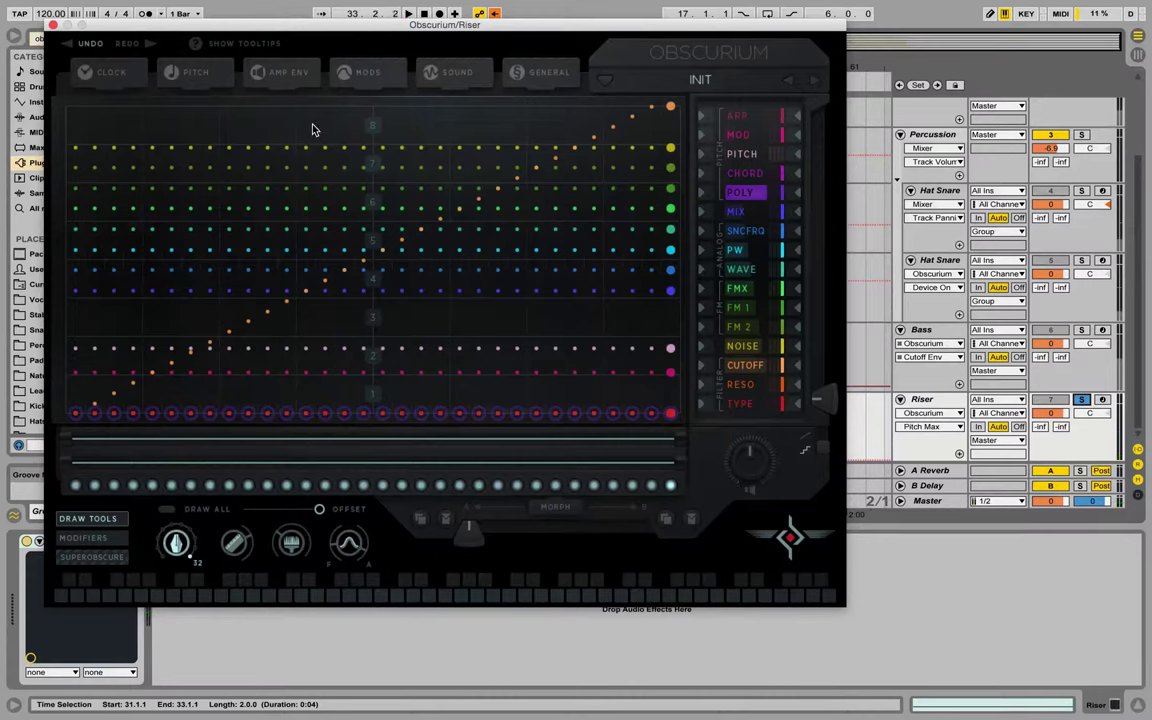
Shift the amplitude envelope mix fully to the MIDI envelope and play the riser
{"action": "left_click", "coordinate": [288, 73]}
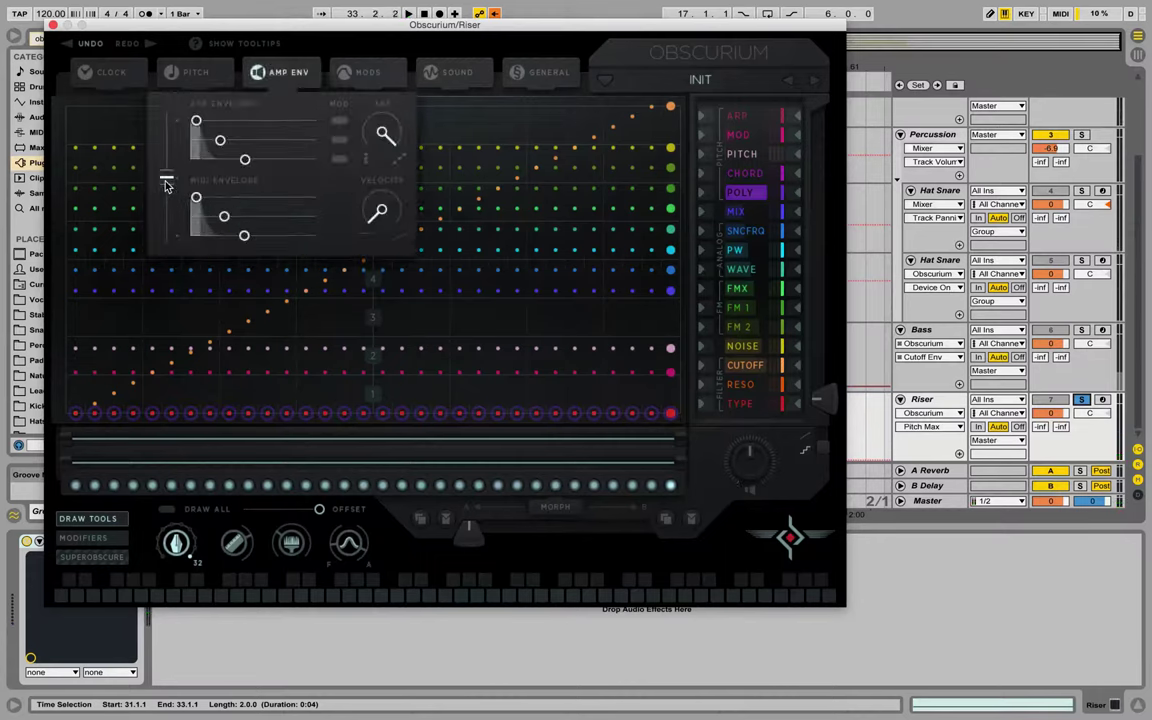
{"action": "left_click_drag", "start_coordinate": [167, 182], "coordinate": [166, 232]}
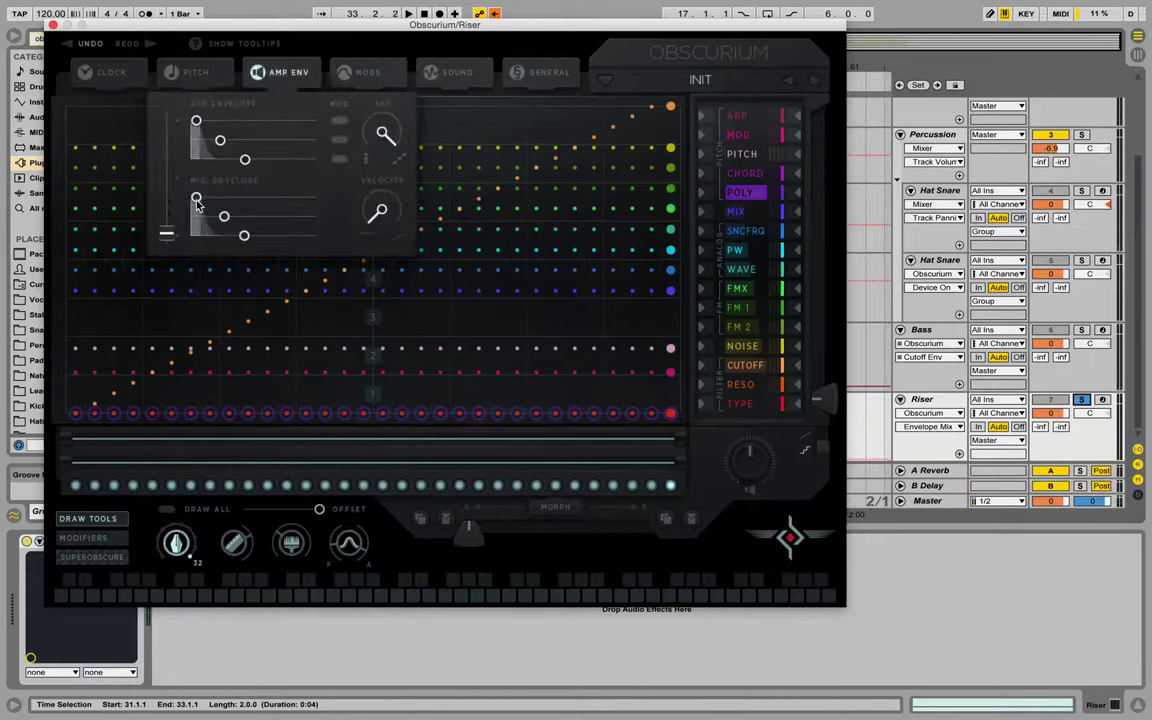
{"action": "left_click", "coordinate": [270, 76]}
{"action": "key", "text": "space"}
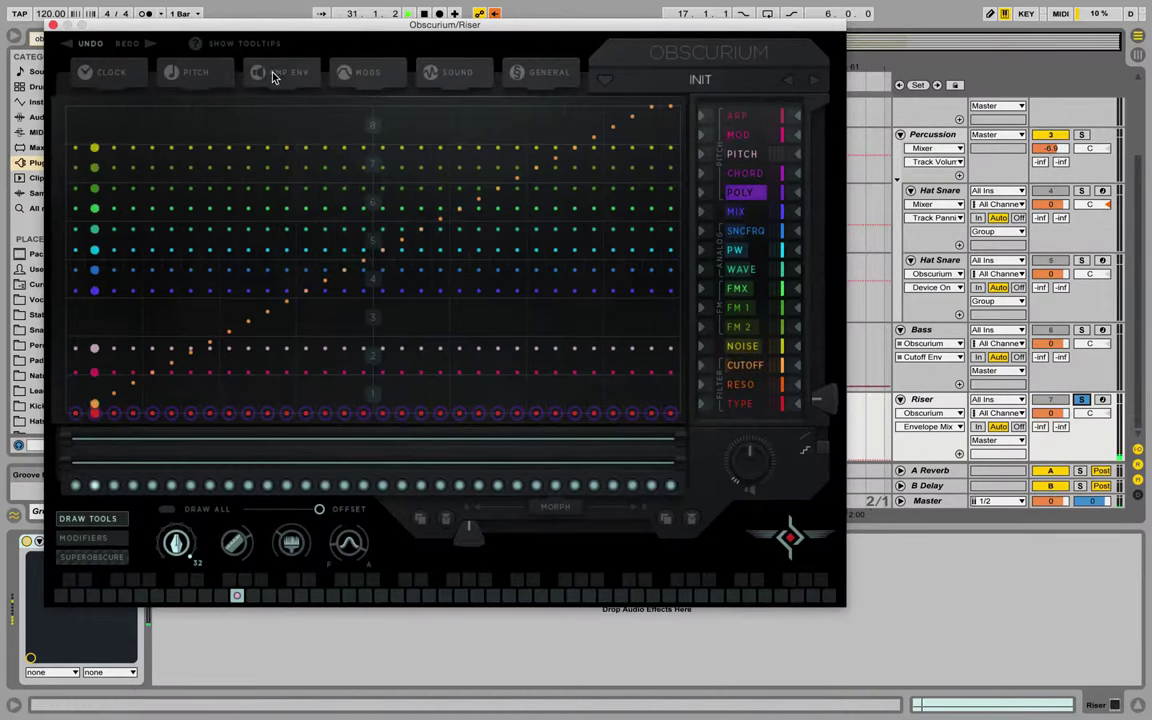
Draw a rising straight ramp across all 32 NOISE steps, from the lowest value to near the maximum
{"action": "left_click", "coordinate": [742, 346]}
{"action": "left_click", "coordinate": [237, 549]}
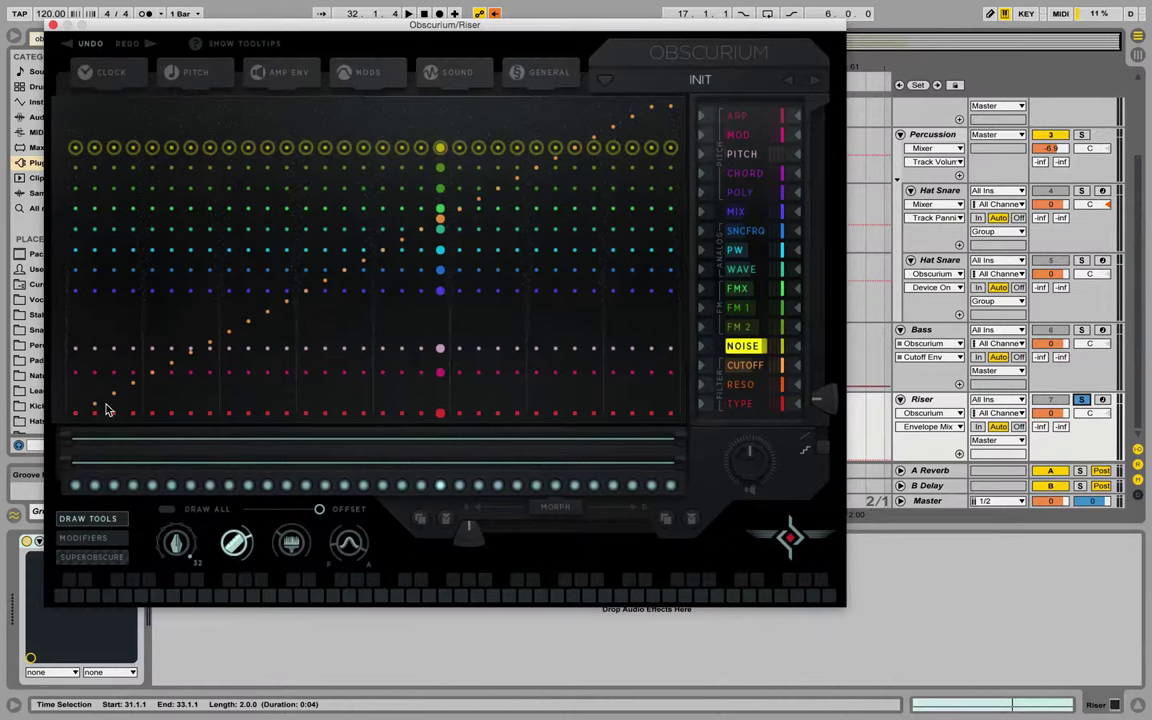
{"action": "left_click_drag", "start_coordinate": [80, 411], "coordinate": [668, 325]}
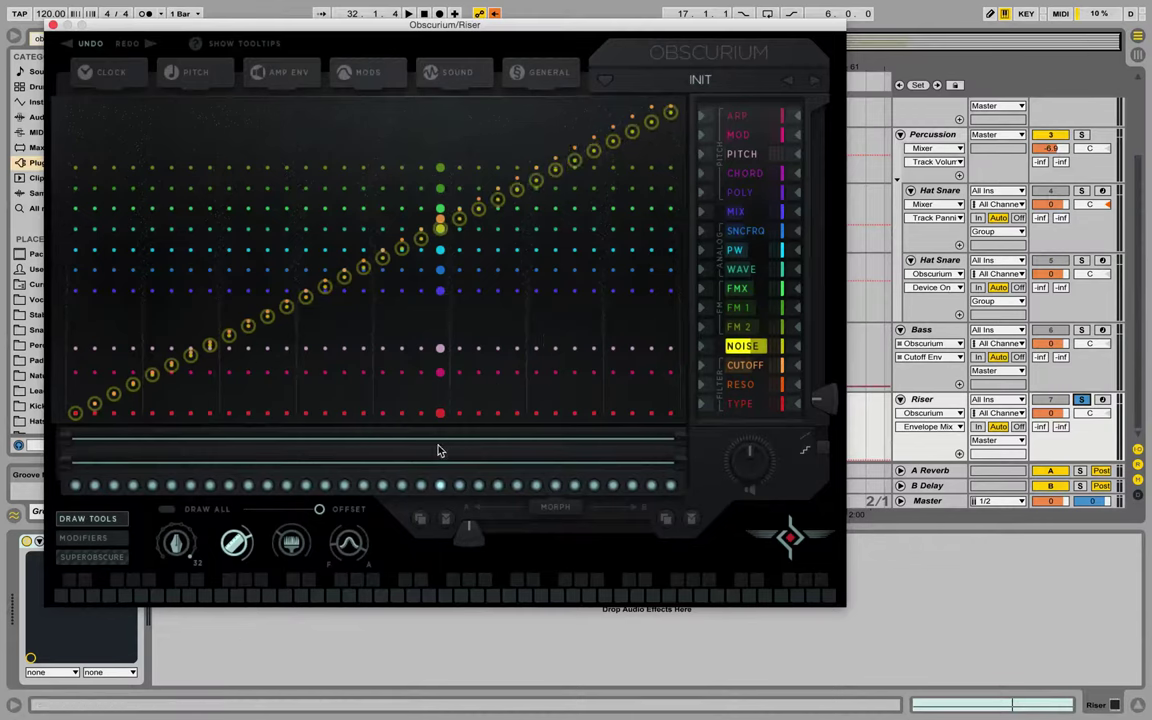
Raise the MIX lane's minimum to its maximum and set all 32 MIX steps to full FM
{"action": "left_click", "coordinate": [744, 299]}
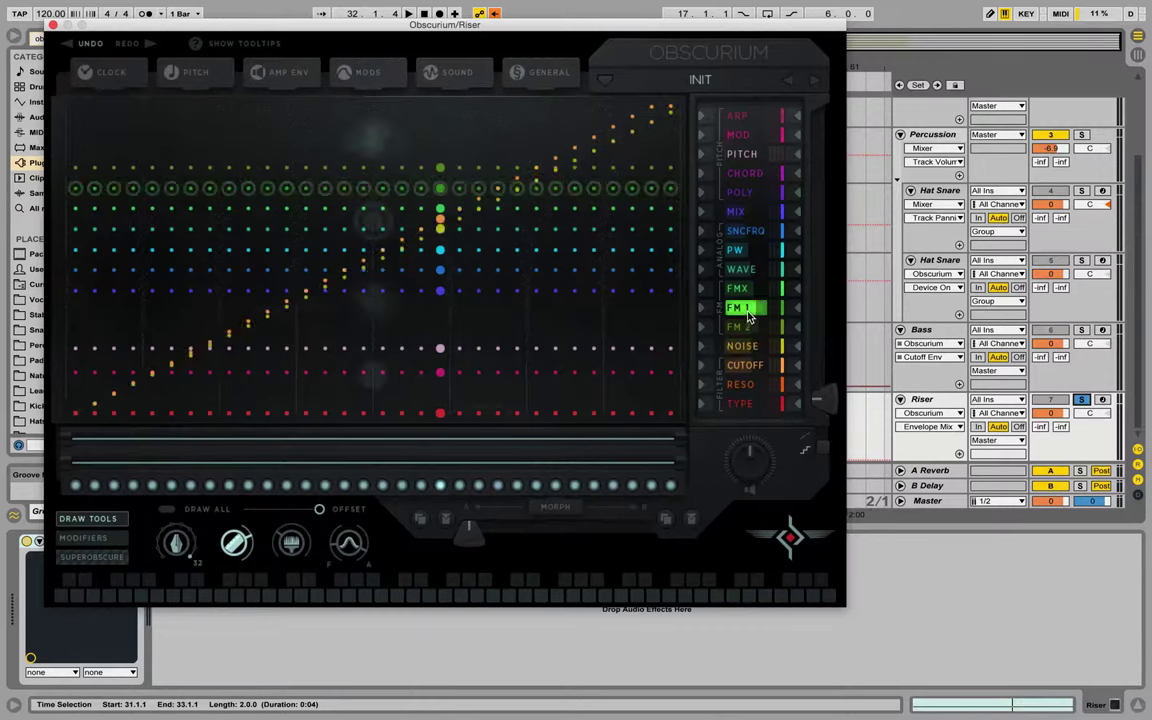
{"action": "left_click", "coordinate": [744, 307]}
{"action": "left_click", "coordinate": [744, 329]}
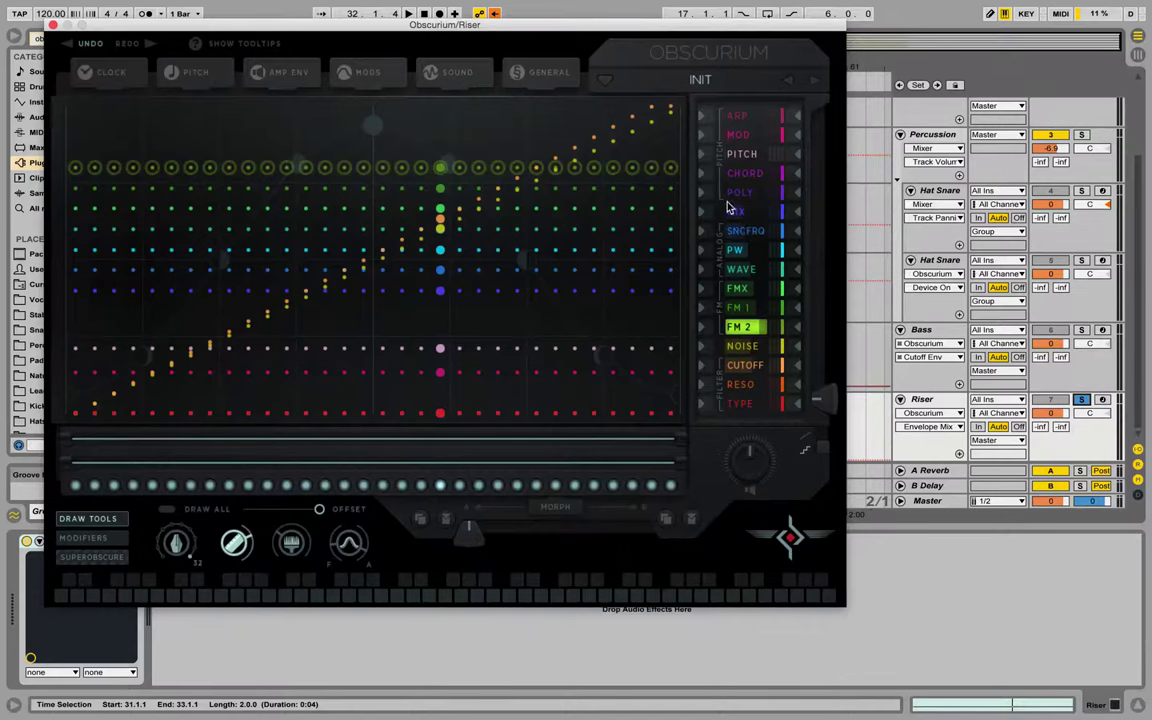
{"action": "left_click", "coordinate": [758, 219]}
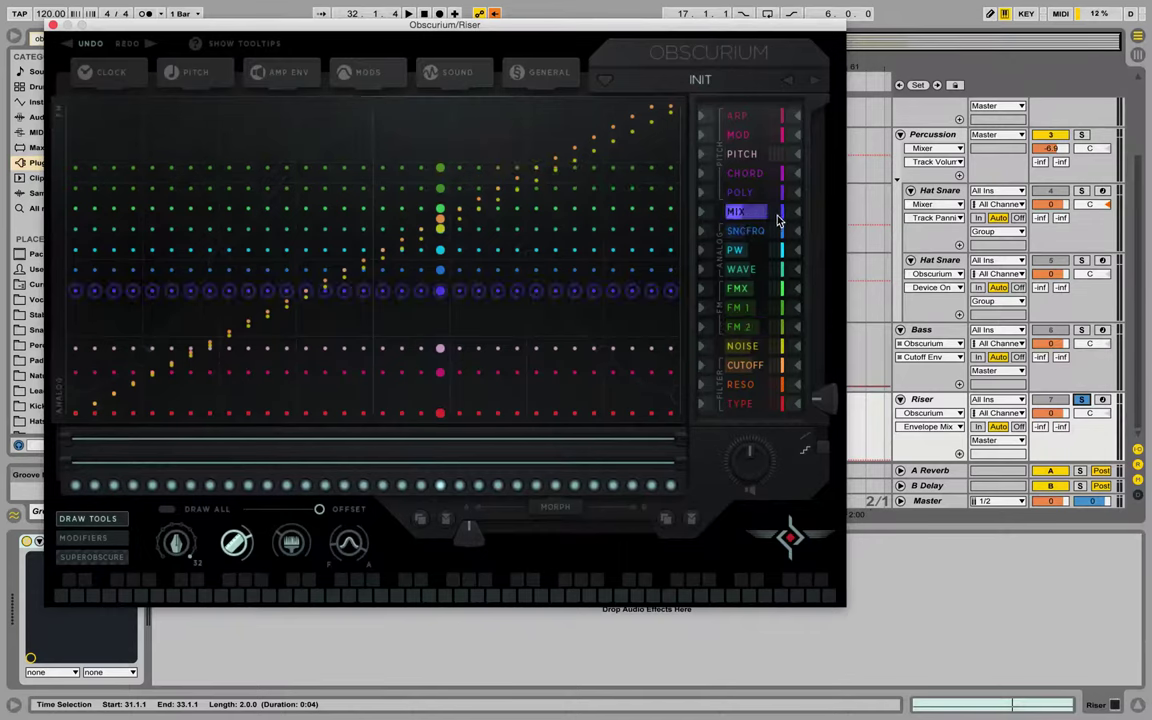
{"action": "left_click", "coordinate": [779, 220]}
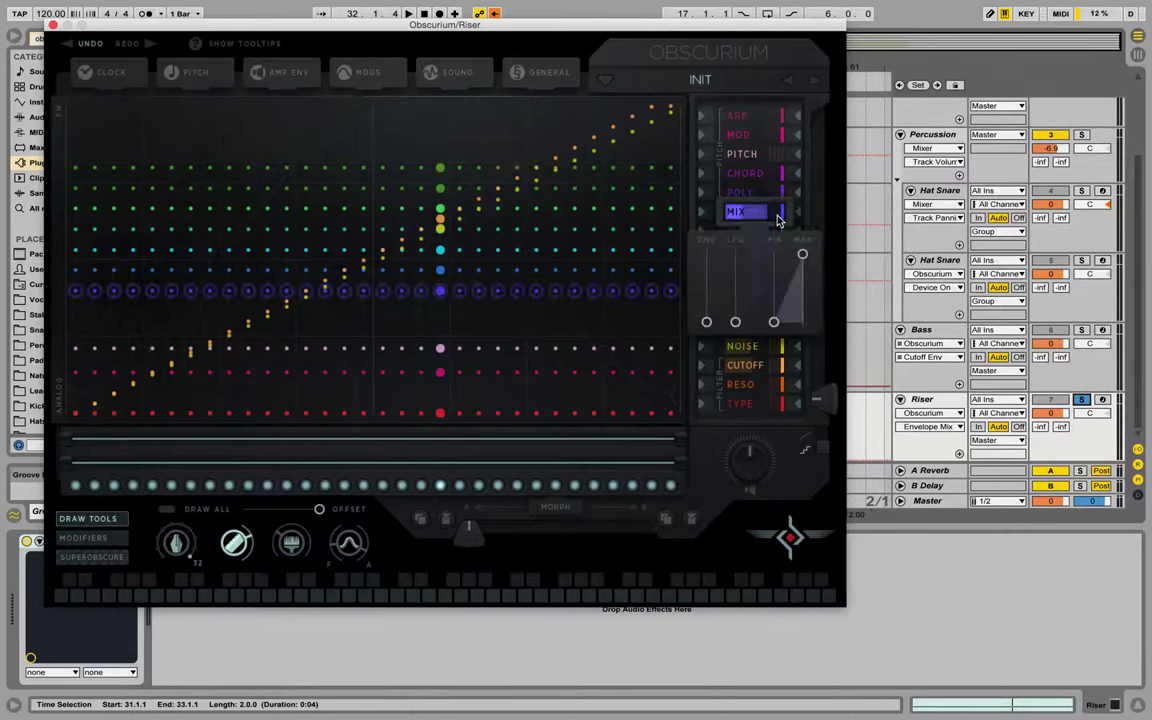
{"action": "left_click_drag", "start_coordinate": [772, 321], "coordinate": [798, 250]}
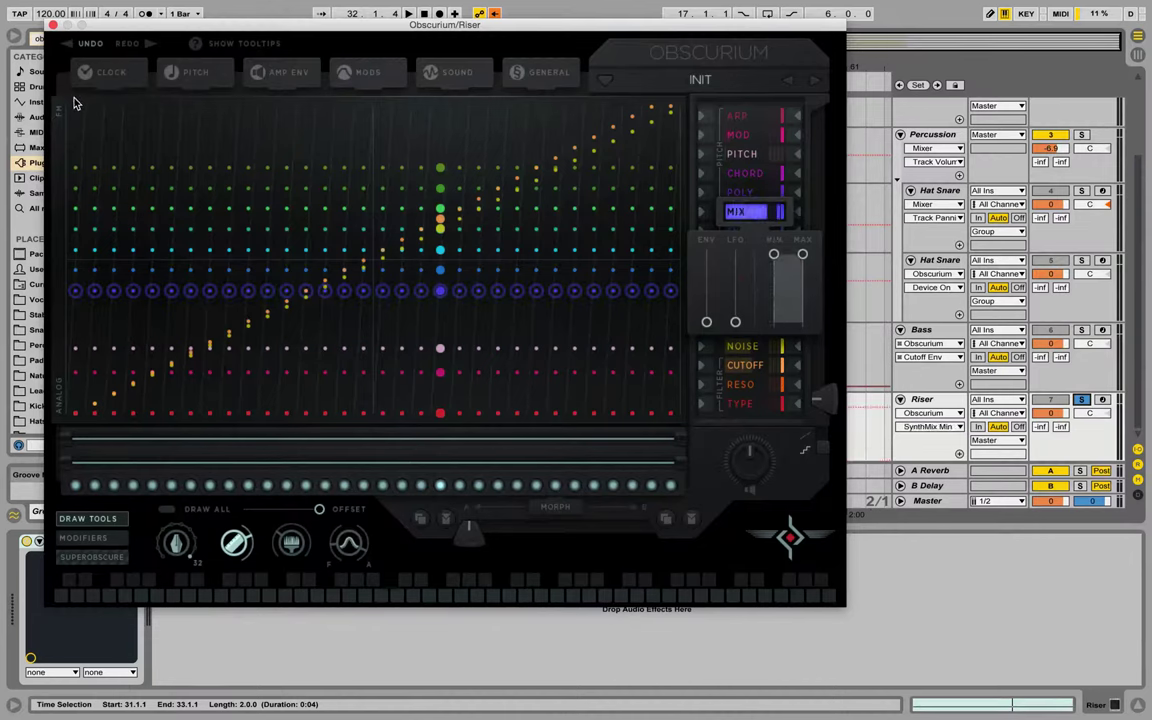
{"action": "left_click", "coordinate": [174, 546]}
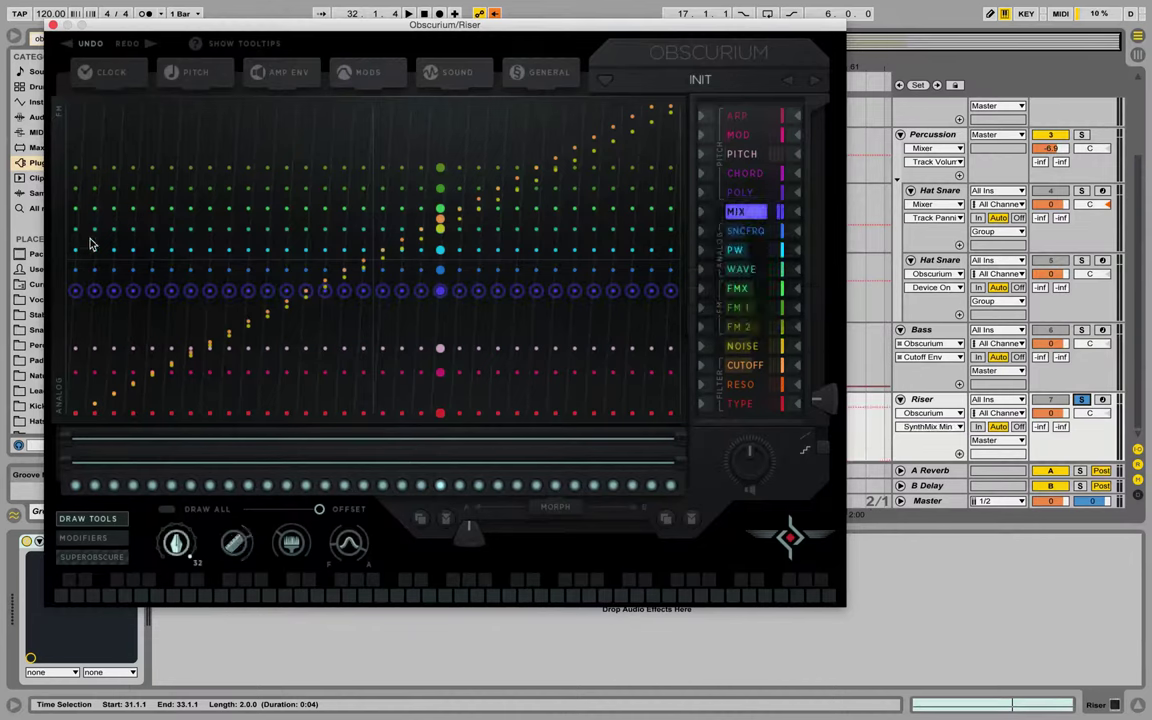
{"action": "mouse_move", "coordinate": [72, 249]}
{"action": "left_mouse_down"}
{"action": "mouse_move", "coordinate": [51, 77]}
{"action": "mouse_move", "coordinate": [53, 145]}
{"action": "mouse_move", "coordinate": [52, 100]}
{"action": "left_mouse_up"}
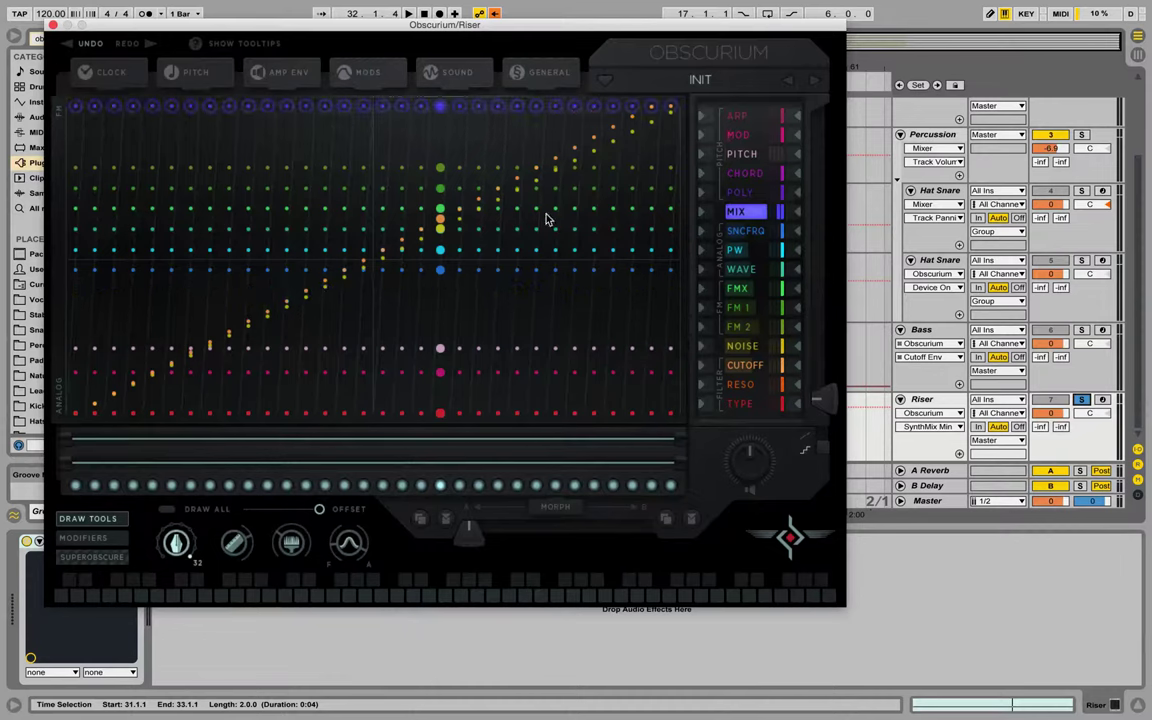
{"action": "left_click", "coordinate": [779, 209]}
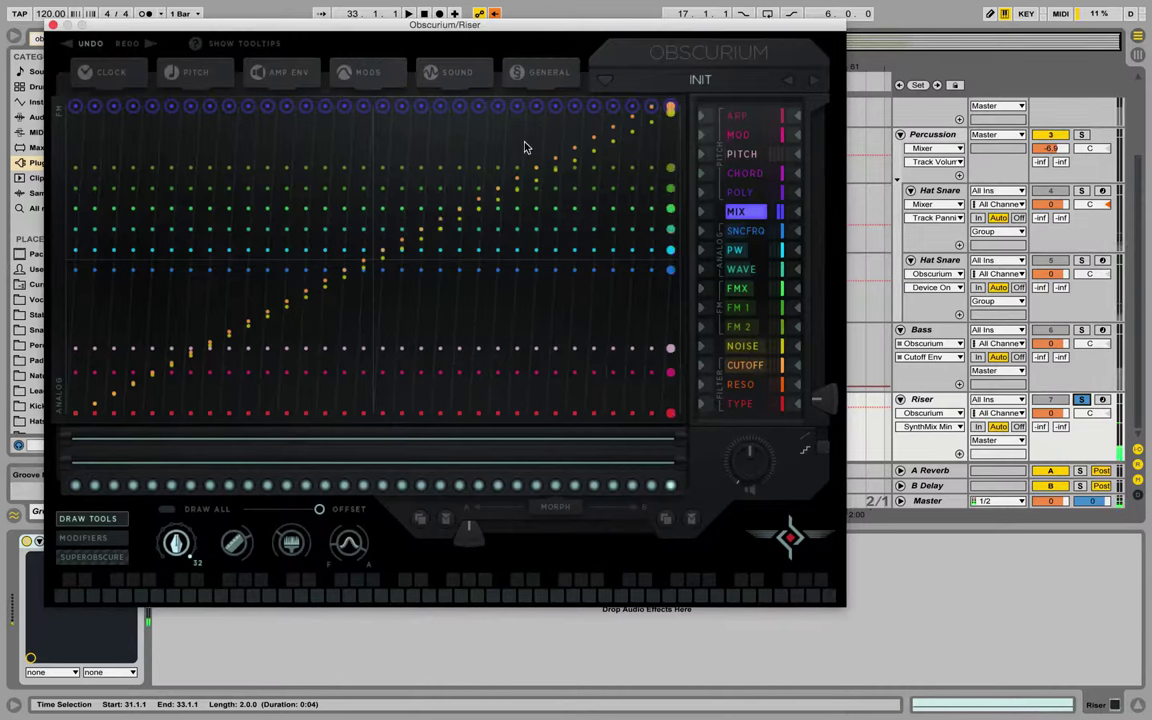
Raise the reverb amount to about maximum and the delay amount to just past halfway, and turn up the reverb knob
{"action": "left_click", "coordinate": [460, 75]}
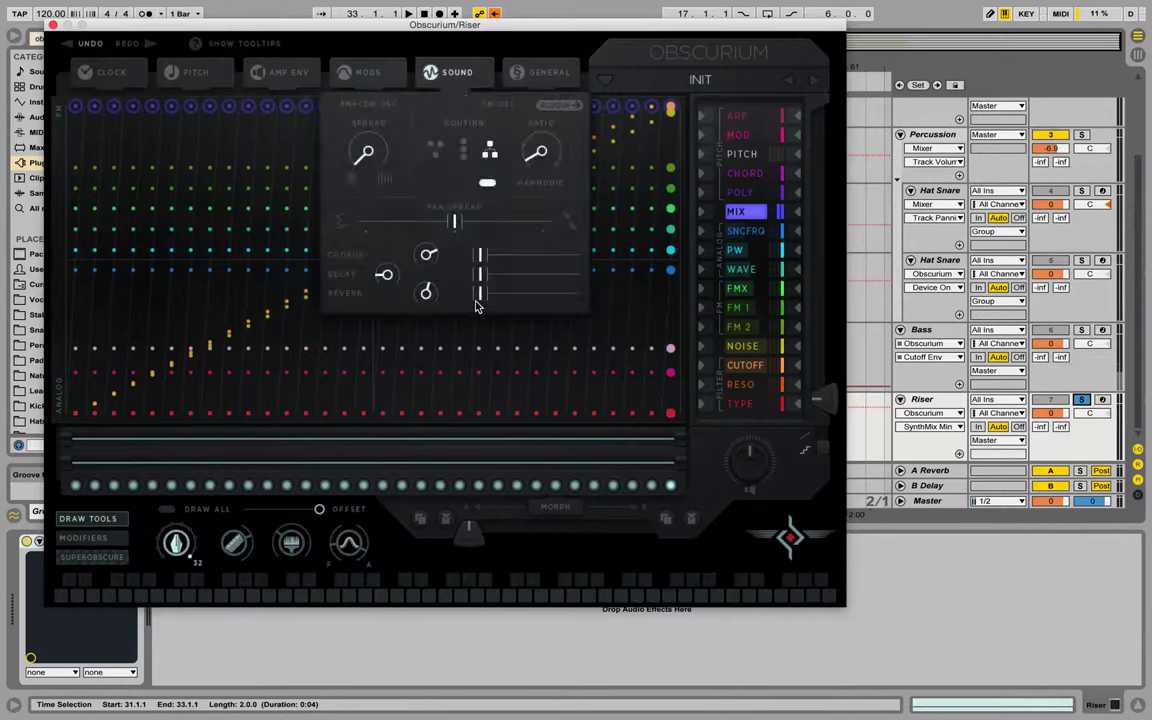
{"action": "left_click_drag", "start_coordinate": [476, 303], "coordinate": [698, 303]}
{"action": "left_click_drag", "start_coordinate": [480, 273], "coordinate": [541, 273]}
{"action": "left_click", "coordinate": [424, 295]}
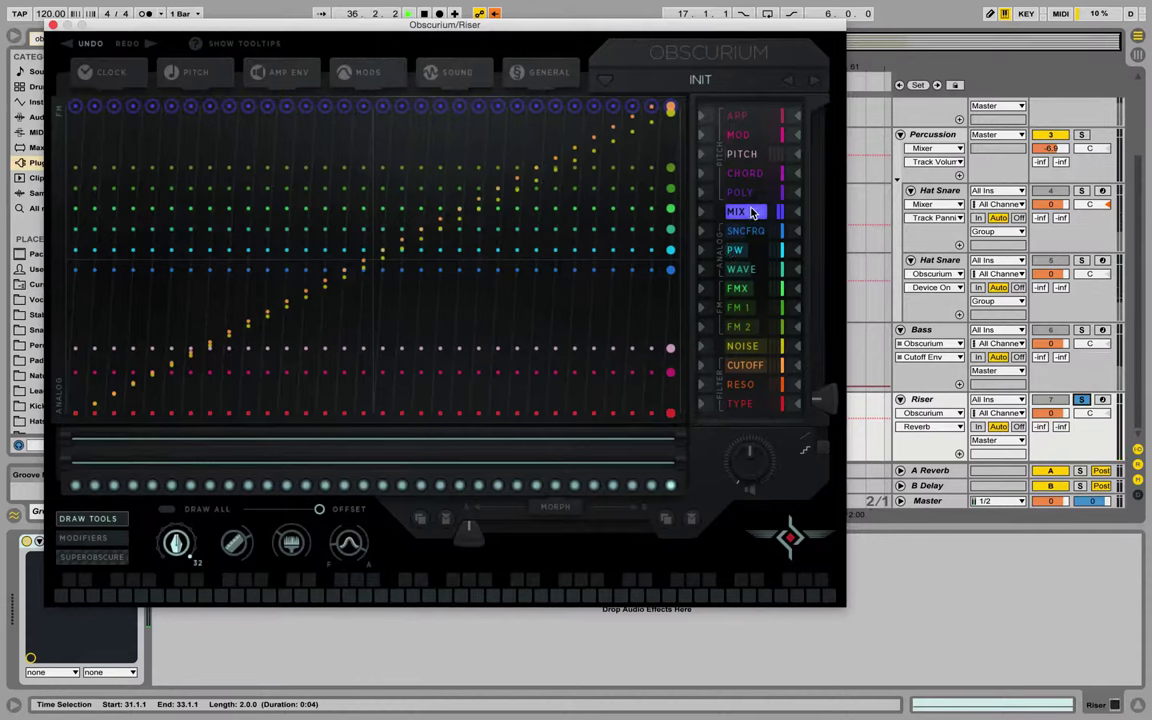
Draw rising straight ramps across all 32 steps of the FMX, FM 1 and FM 2 lanes, and play the riser
{"action": "left_click", "coordinate": [737, 290]}
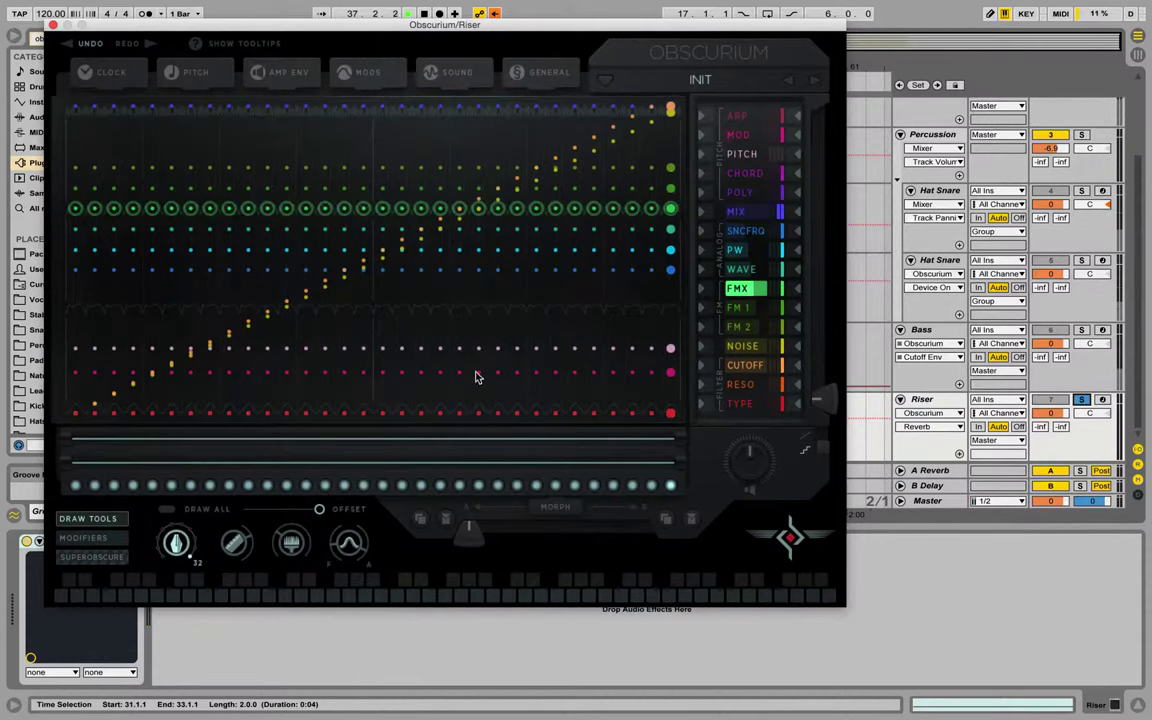
{"action": "left_click", "coordinate": [246, 550]}
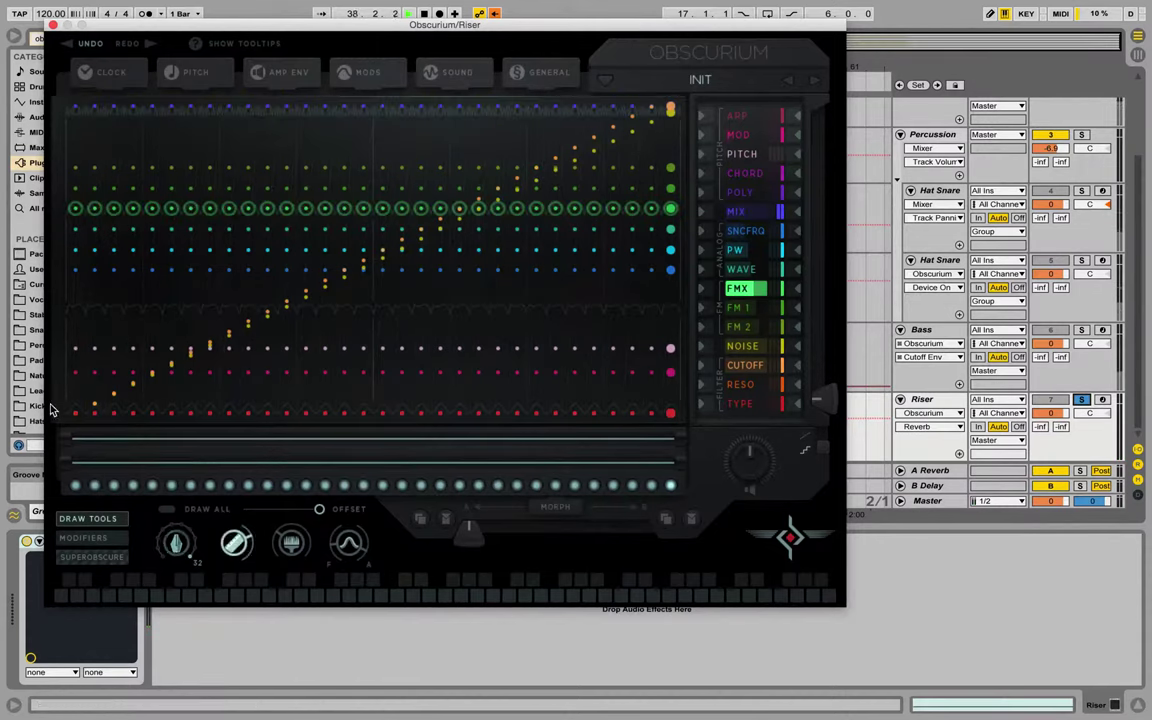
{"action": "mouse_move", "coordinate": [77, 416]}
{"action": "left_mouse_down"}
{"action": "mouse_move", "coordinate": [239, 378]}
{"action": "mouse_move", "coordinate": [373, 329]}
{"action": "mouse_move", "coordinate": [670, 276]}
{"action": "left_mouse_up"}
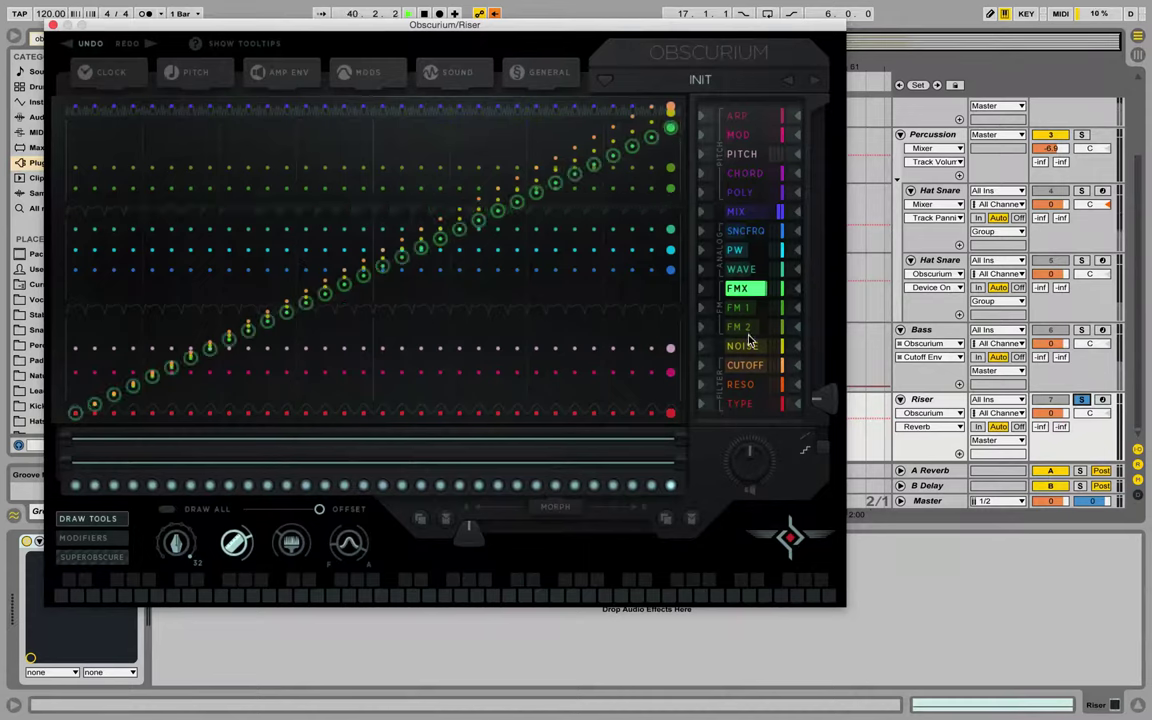
{"action": "left_click", "coordinate": [742, 306]}
{"action": "left_click_drag", "start_coordinate": [77, 411], "coordinate": [676, 292]}
{"action": "left_click", "coordinate": [739, 328]}
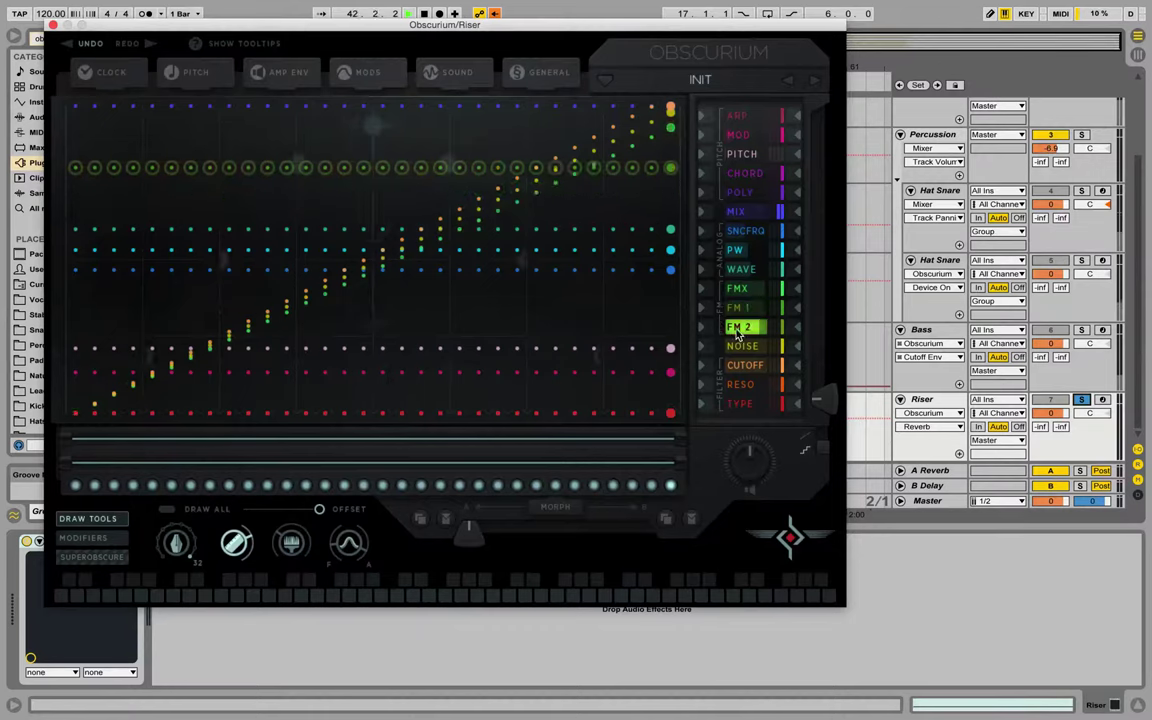
{"action": "left_click_drag", "start_coordinate": [77, 412], "coordinate": [660, 281]}
{"action": "key", "text": "space"}
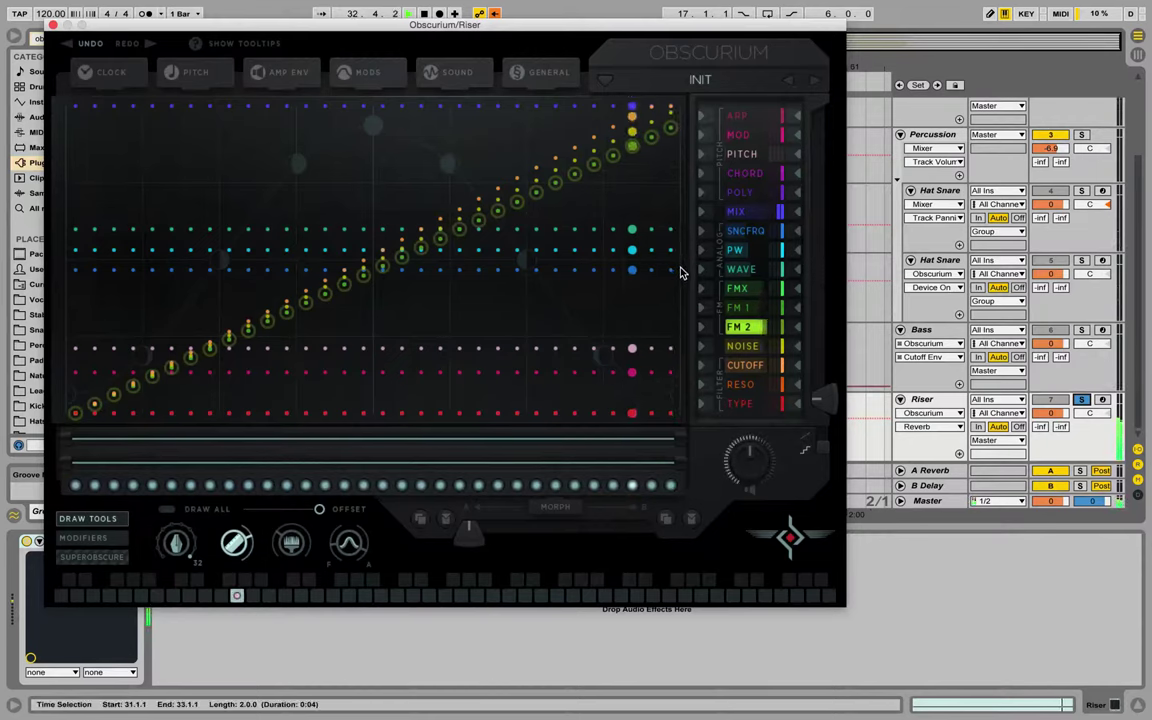
Try the other FM oscillator routings, settle on the first layout, and raise the FM ratio slightly
{"action": "left_click", "coordinate": [479, 80]}
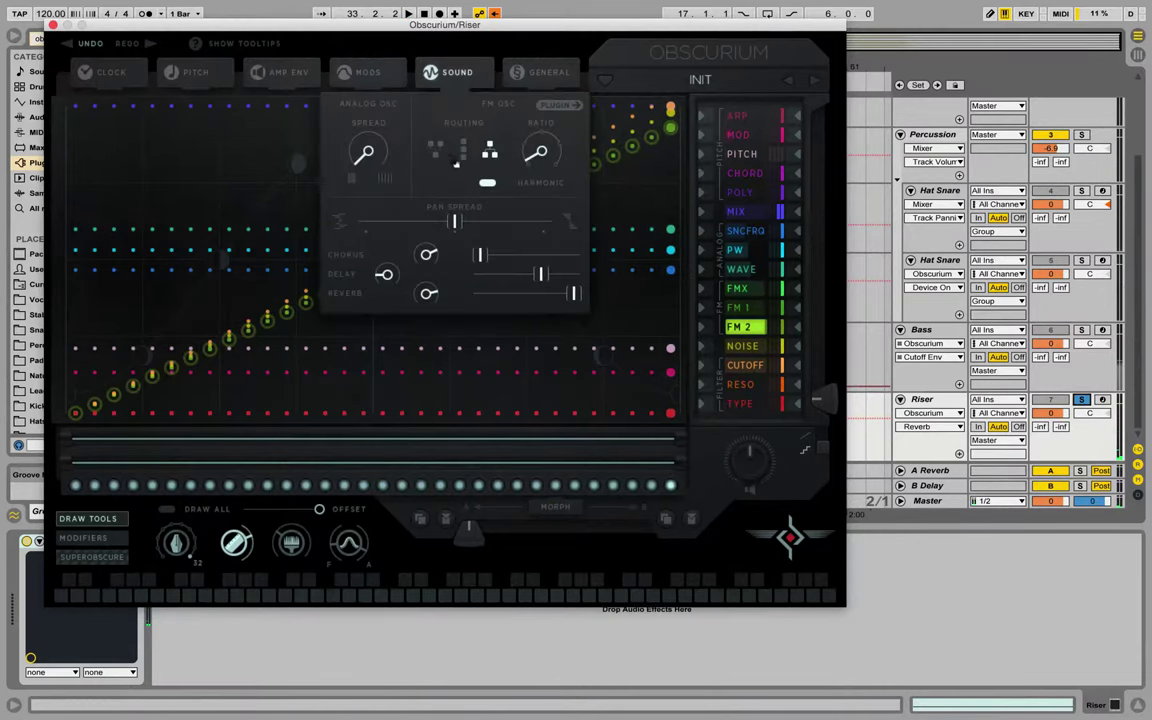
{"action": "left_click", "coordinate": [464, 150]}
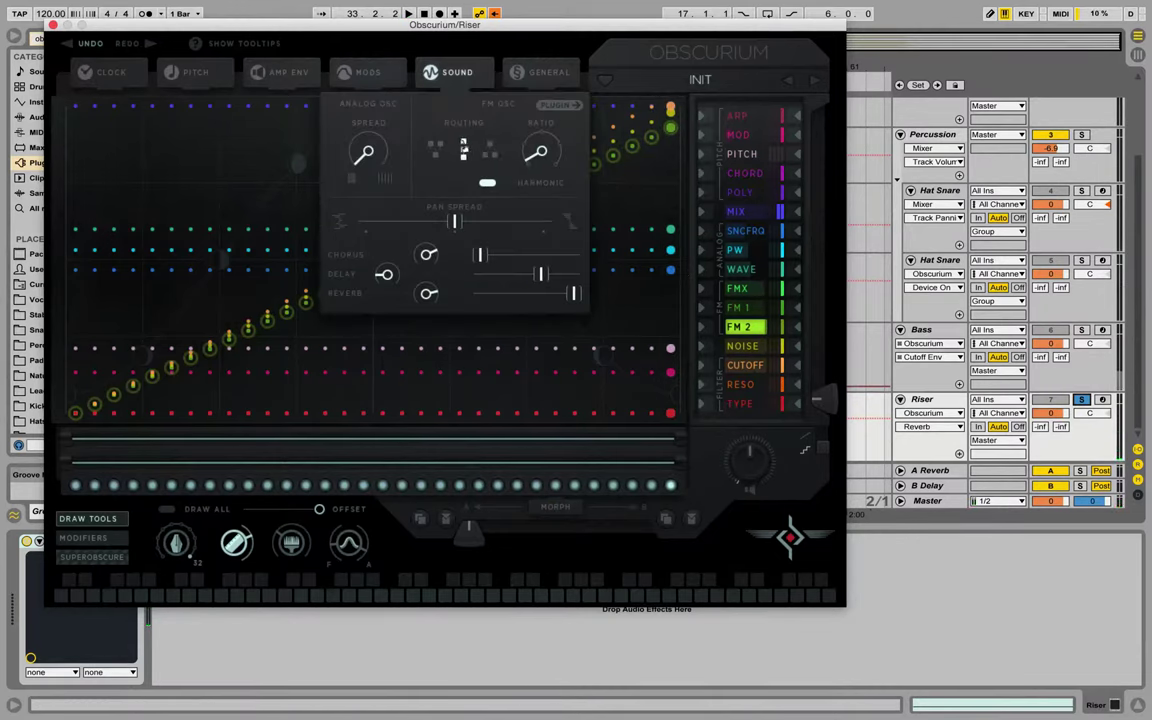
{"action": "left_click", "coordinate": [435, 148]}
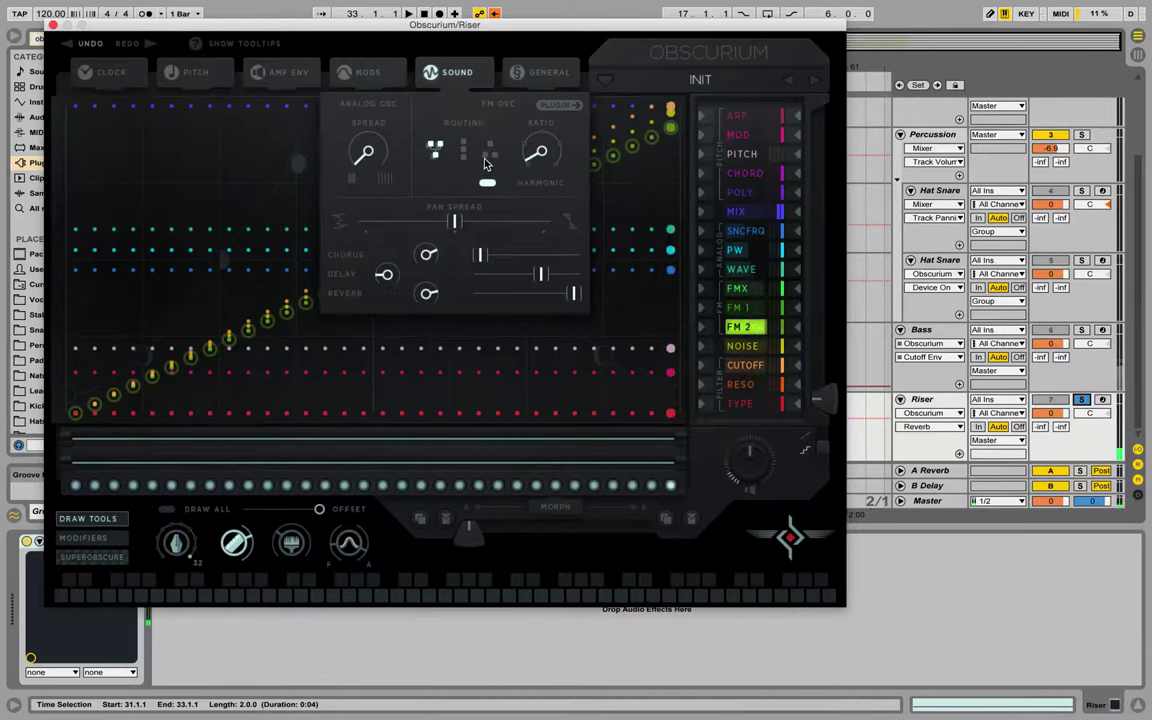
{"action": "left_click_drag", "start_coordinate": [528, 167], "coordinate": [533, 137]}
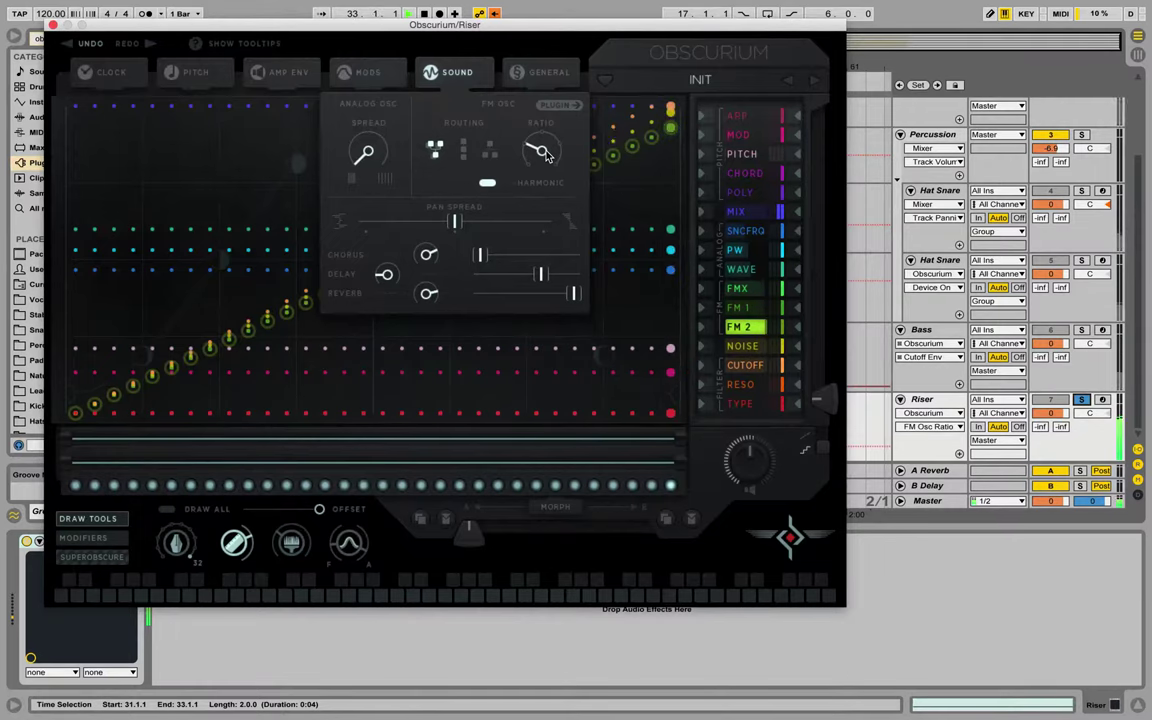
{"action": "left_click", "coordinate": [54, 24]}
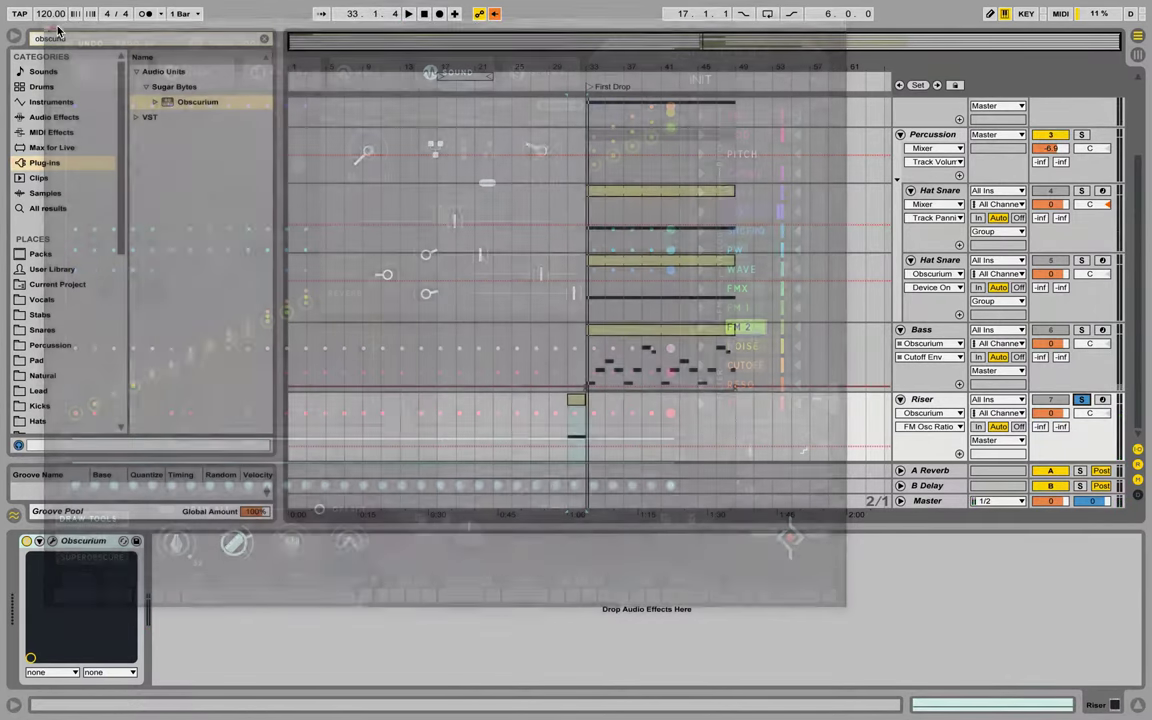
Duplicate the Riser track, name the copy Riser 2 and mute it
{"action": "key", "text": "ctrl+d"}
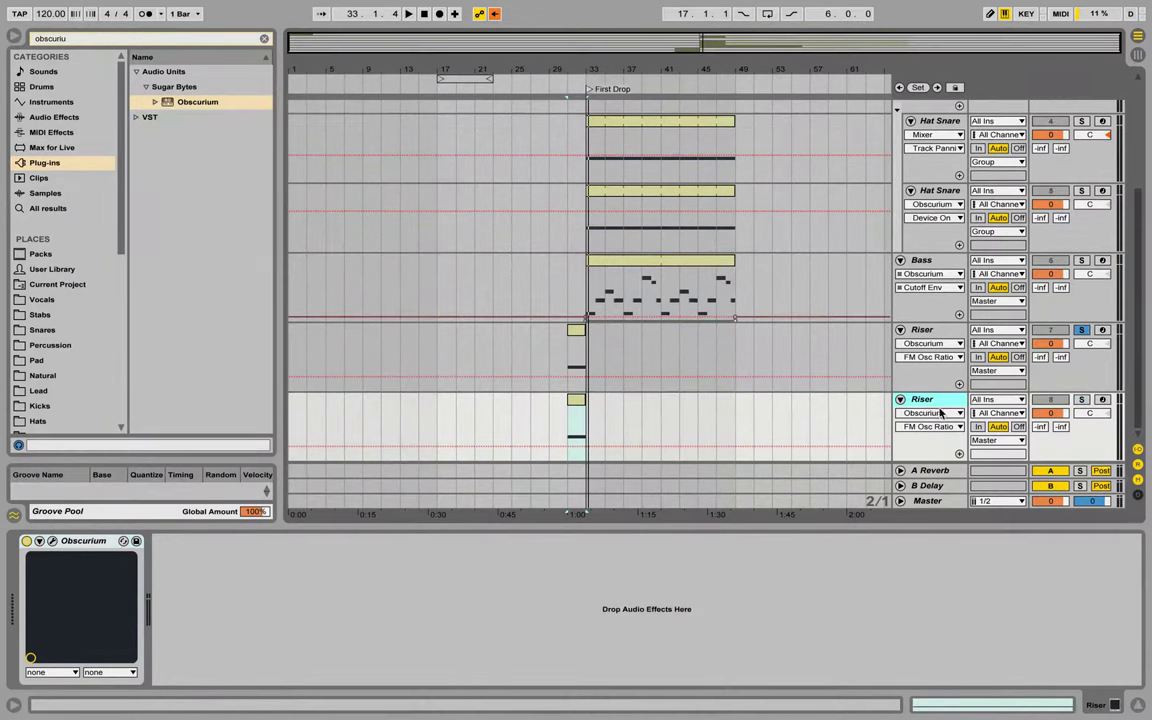
{"action": "left_click", "coordinate": [941, 402]}
{"action": "key", "text": "Return"}
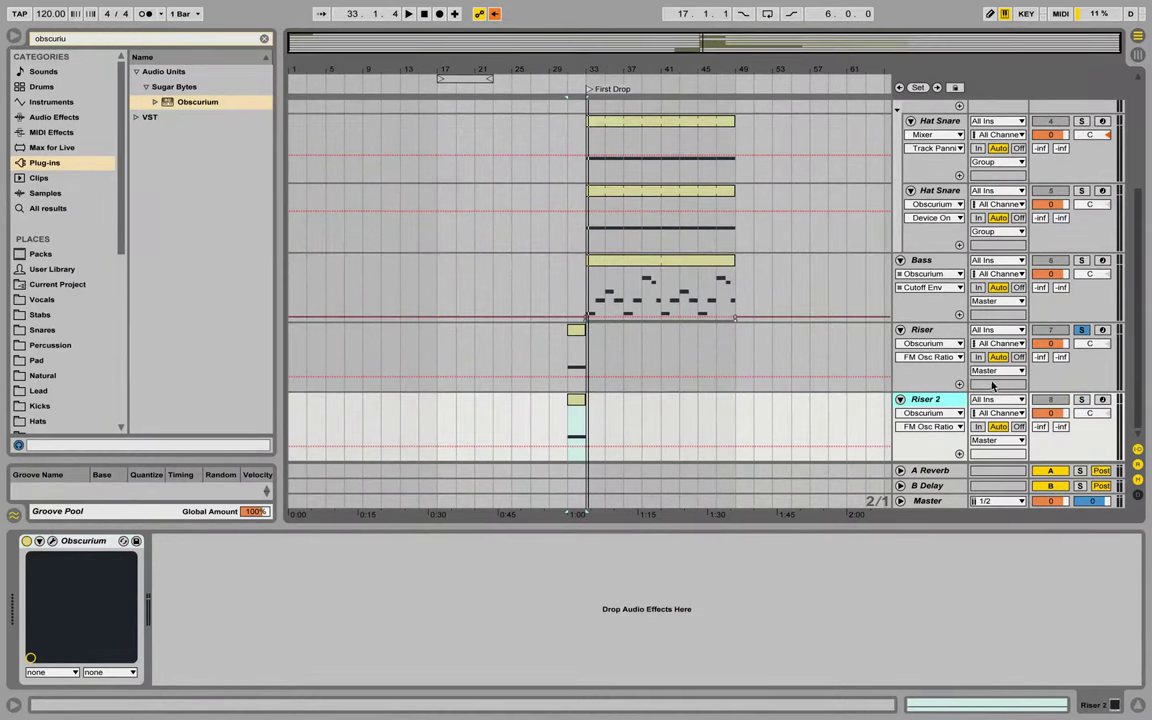
{"action": "left_click", "coordinate": [576, 420]}
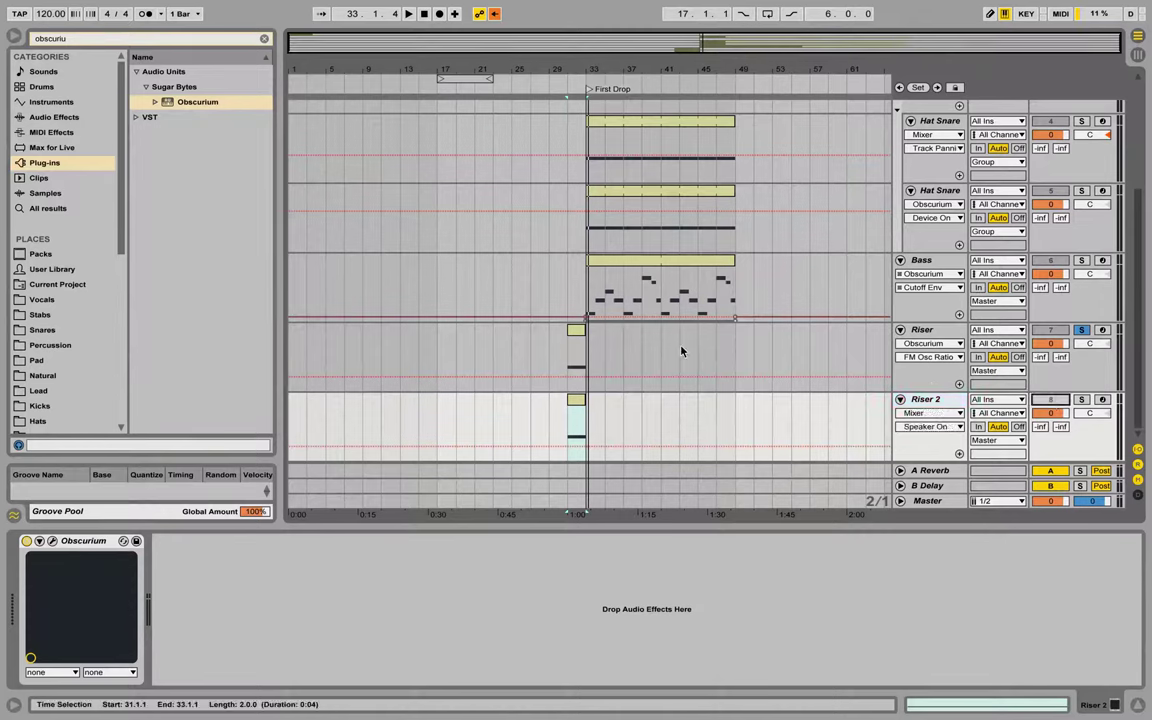
On the original Riser track's Obscurium, set the FM routing to the third layout and lower the FM ratio to its minimum
{"action": "left_click", "coordinate": [751, 341]}
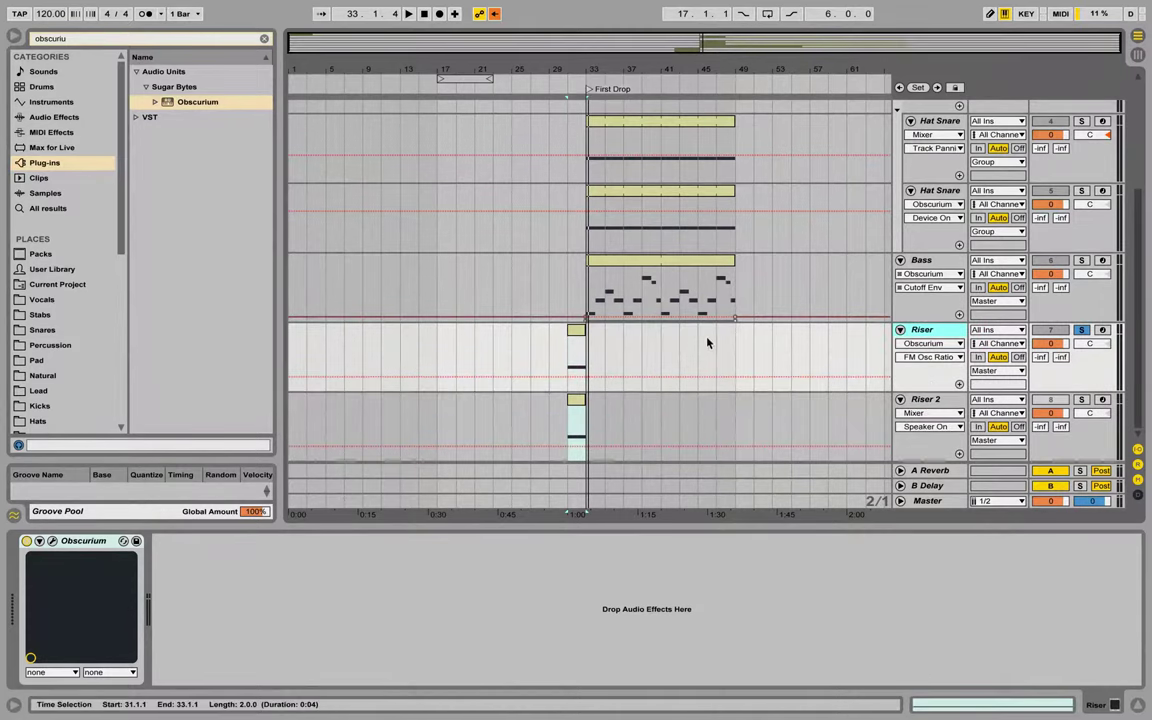
{"action": "left_click", "coordinate": [53, 544]}
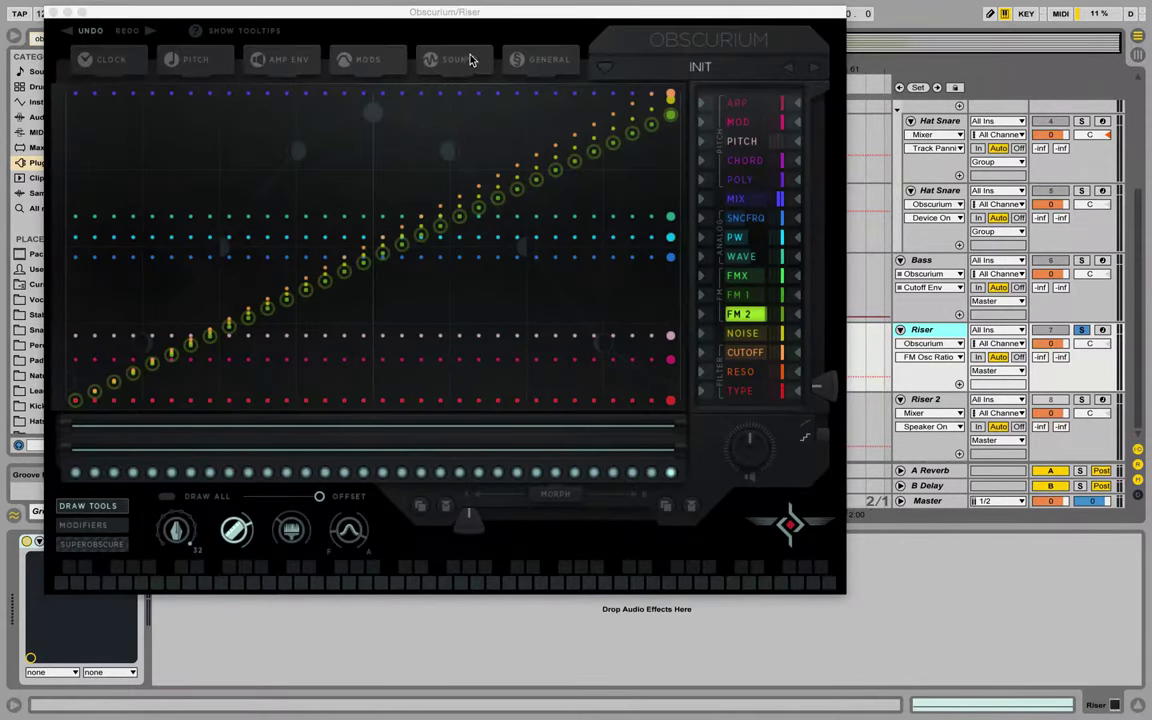
{"action": "left_click", "coordinate": [432, 59]}
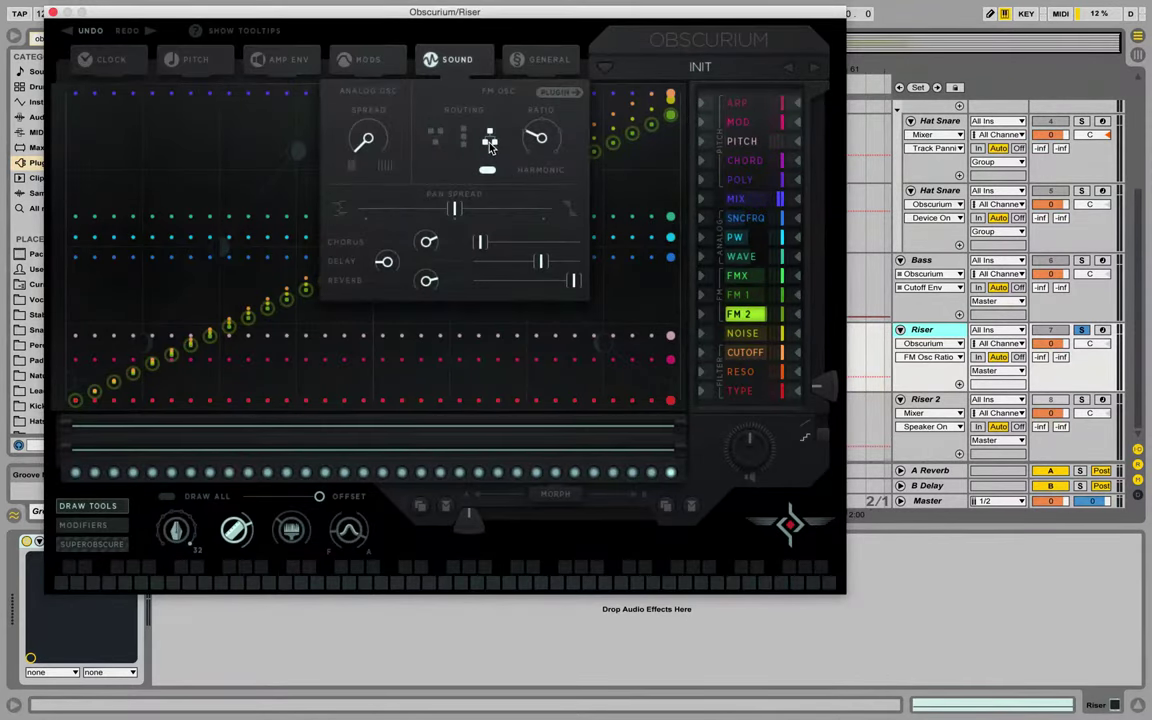
{"action": "key", "text": "space"}
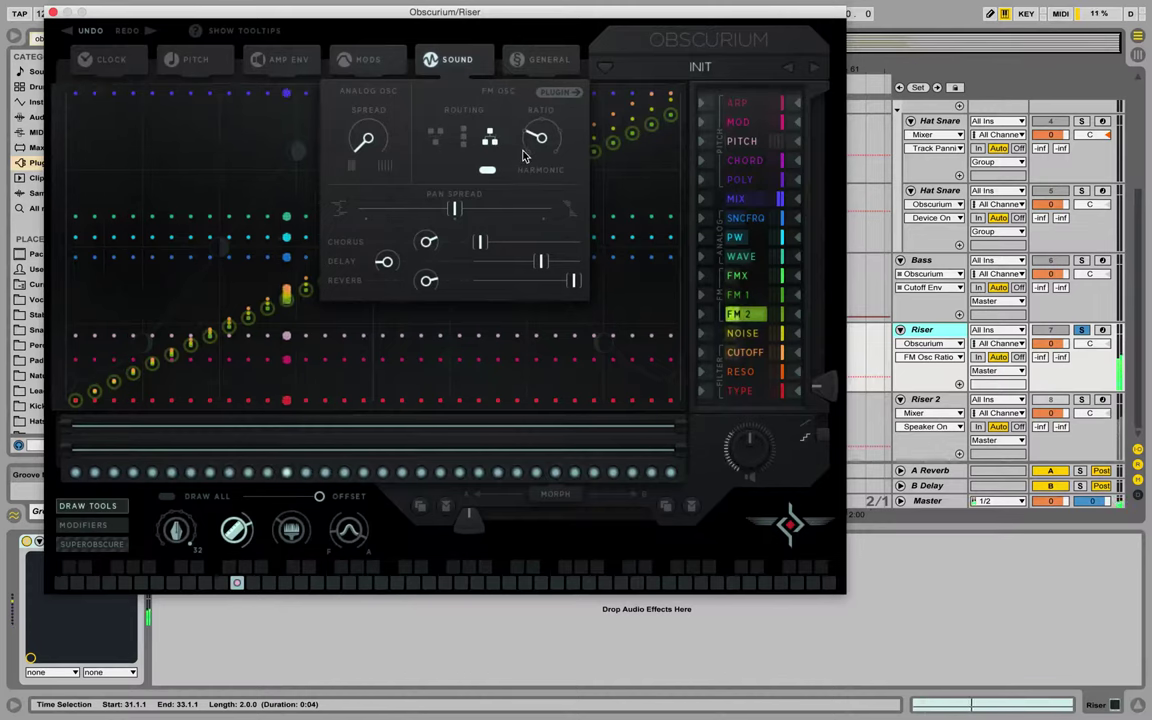
{"action": "left_click_drag", "start_coordinate": [517, 159], "coordinate": [527, 319]}
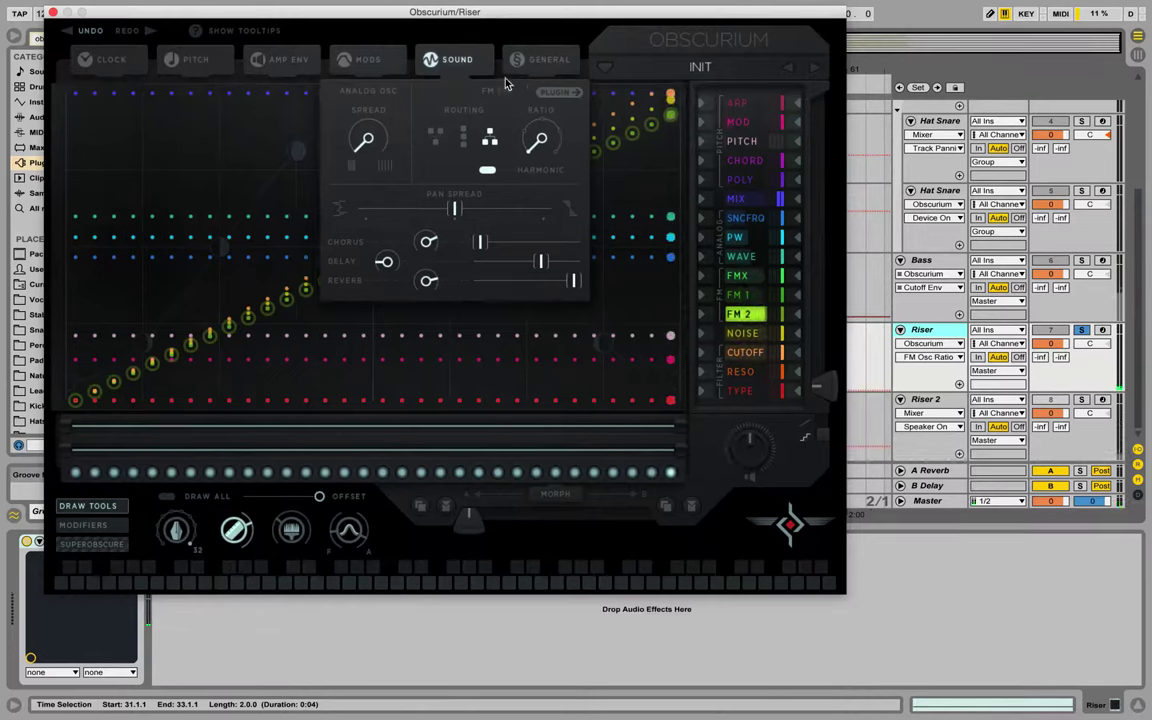
{"action": "left_click", "coordinate": [477, 67]}
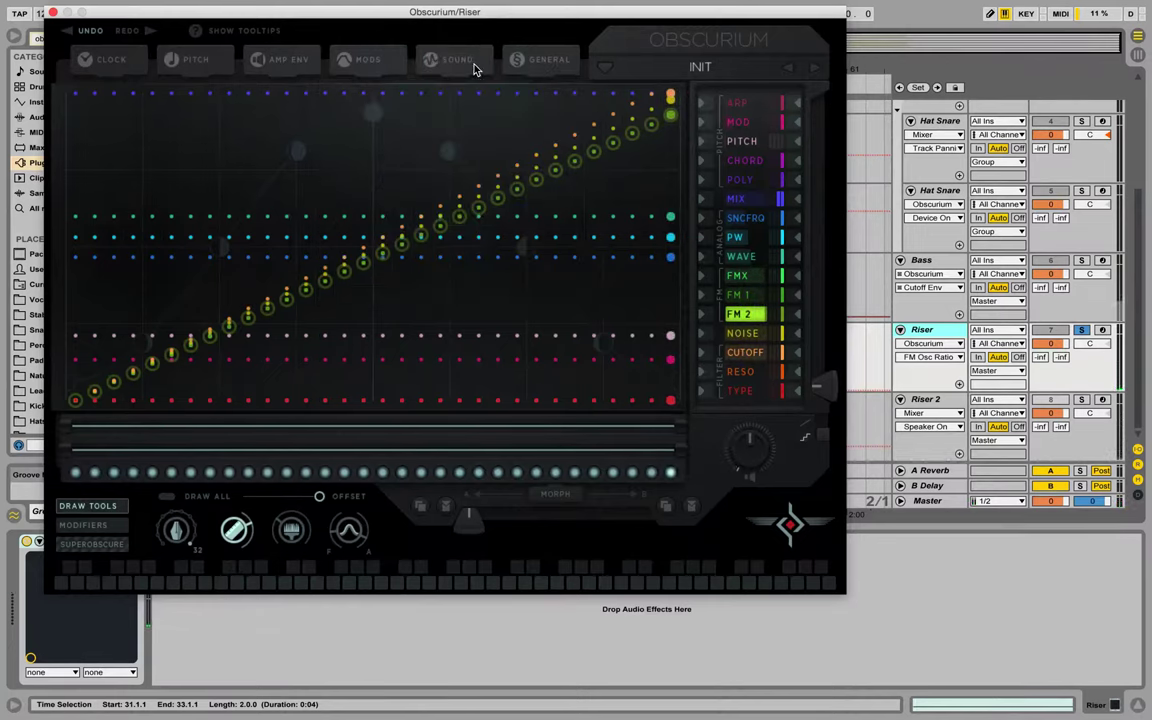
Raise every third ARP step from 4 to 31 in a climbing line, and set POLY steps 28 and 31 to 2 and 3 voices
{"action": "left_click", "coordinate": [736, 104]}
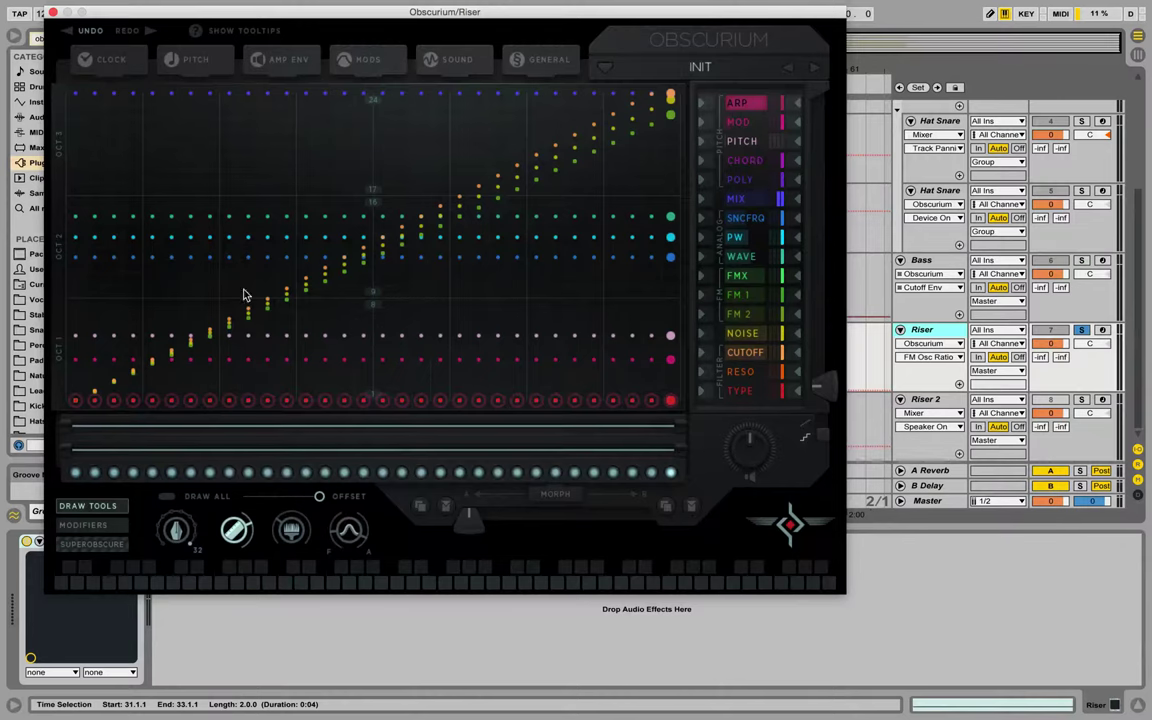
{"action": "left_click", "coordinate": [176, 530]}
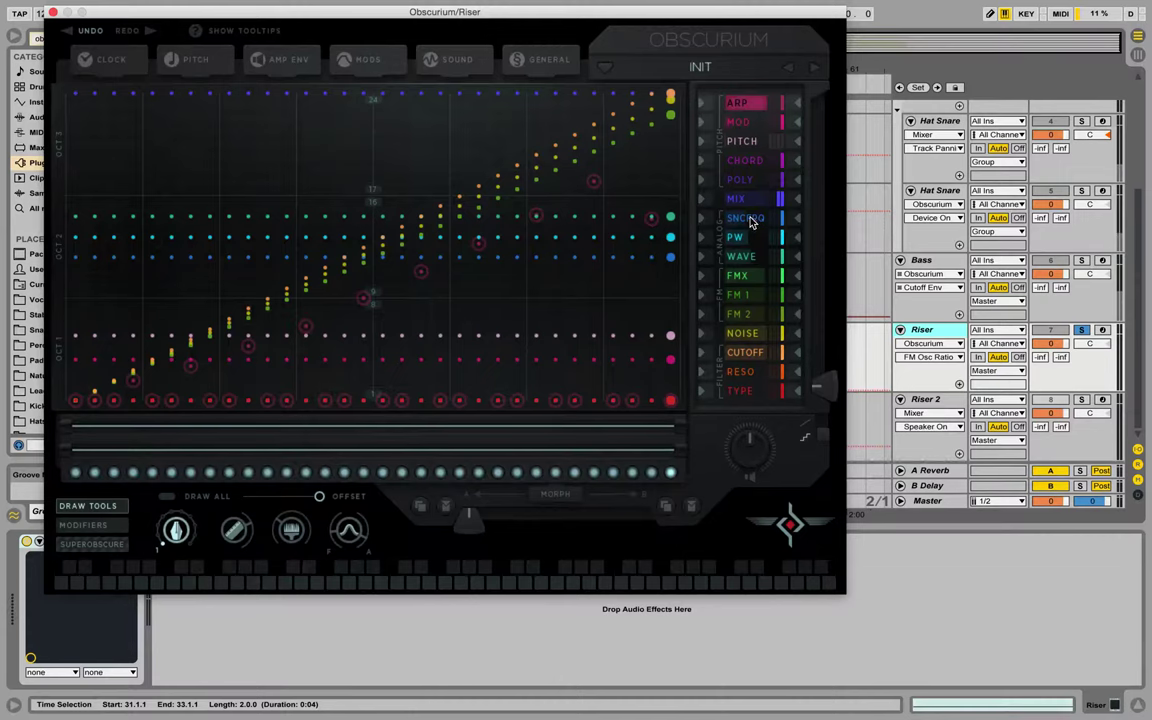
{"action": "left_click", "coordinate": [737, 181]}
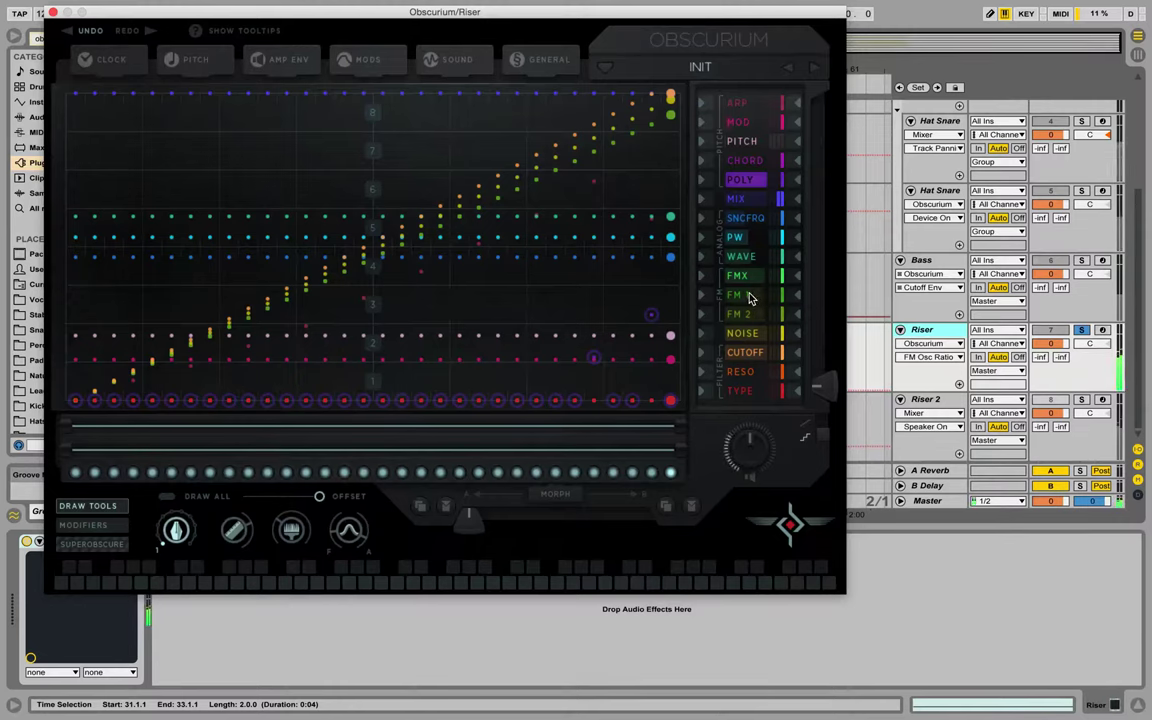
Turn up the pitch glide, then set CUTOFF steps 29, 30 and 32 to minimum and step 31 to maximum
{"action": "left_click", "coordinate": [205, 66]}
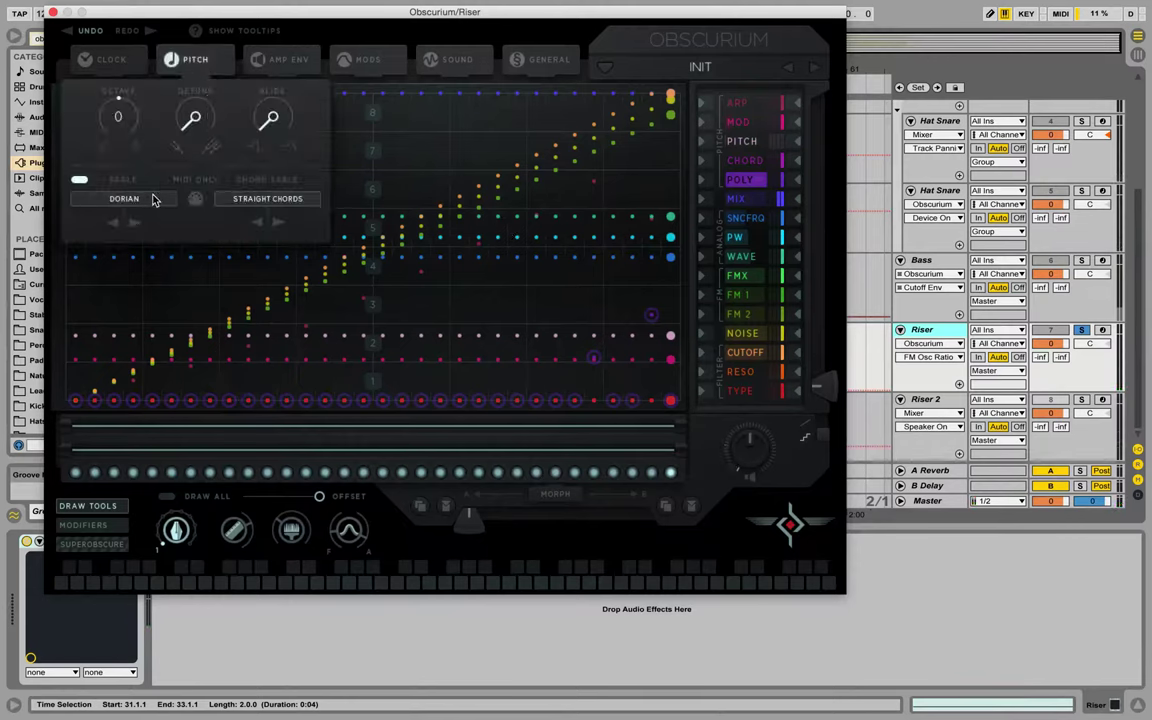
{"action": "left_click_drag", "start_coordinate": [270, 118], "coordinate": [278, 92]}
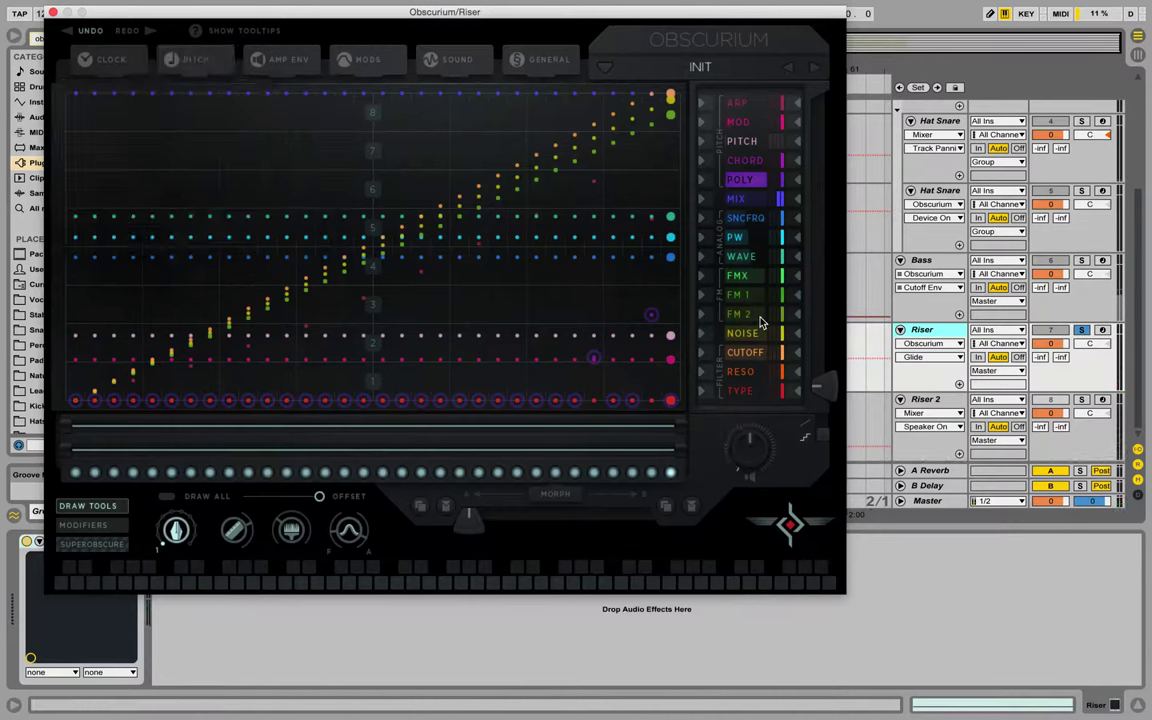
{"action": "left_click", "coordinate": [745, 353]}
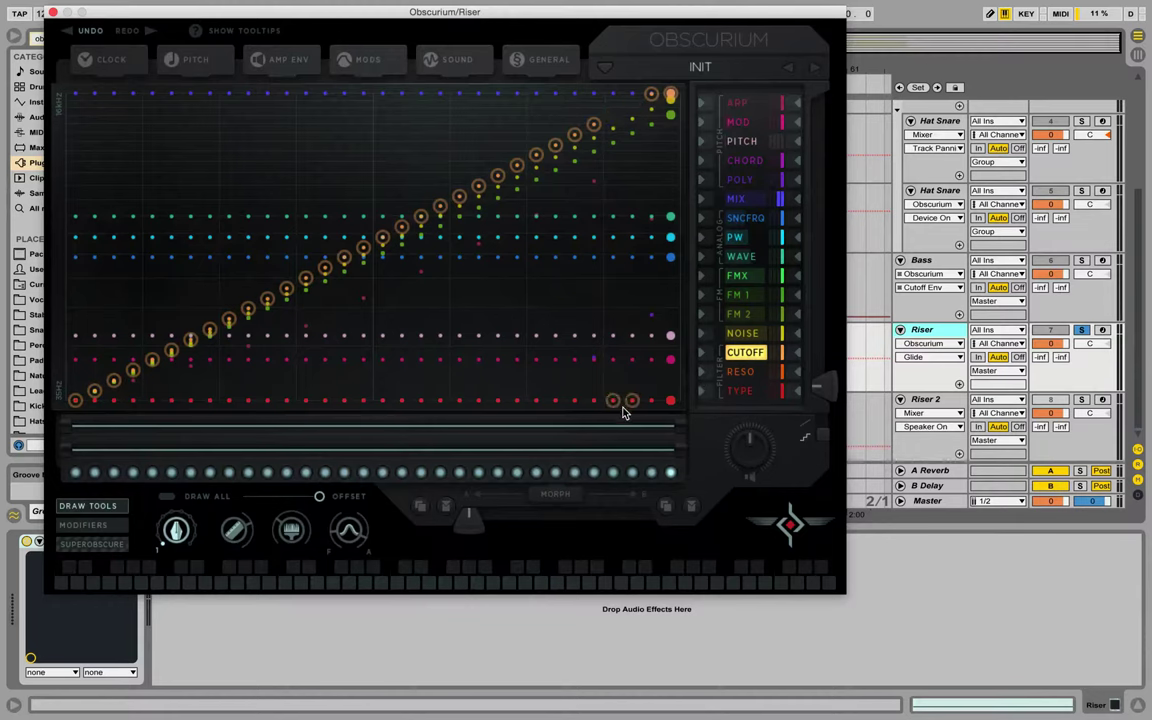
{"action": "left_click", "coordinate": [670, 402]}
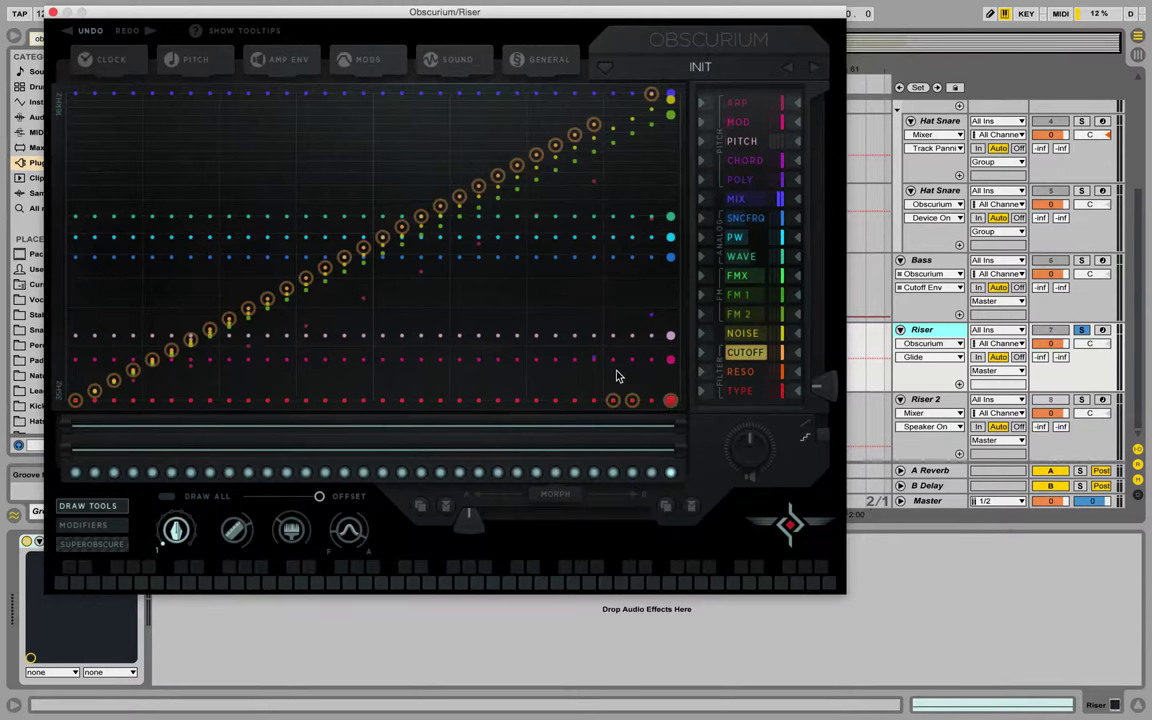
{"action": "key", "text": "space"}
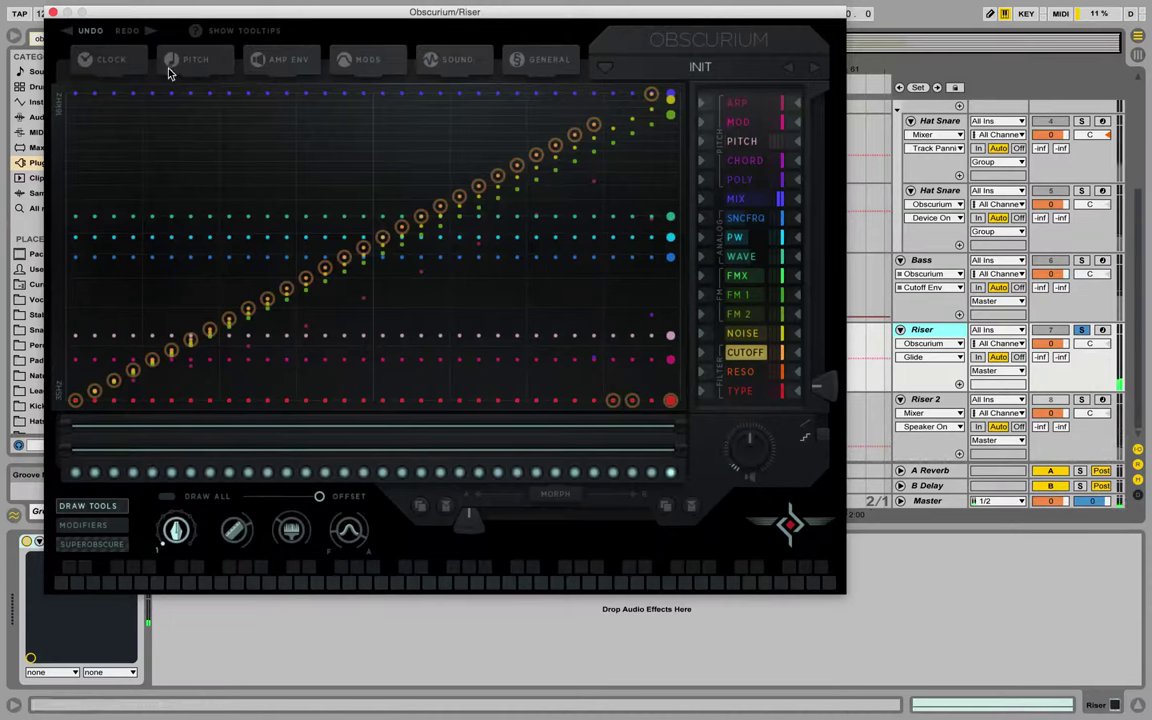
Raise the delay amount to its maximum and turn the delay knob down slightly
{"action": "left_click", "coordinate": [458, 60]}
{"action": "left_click", "coordinate": [384, 264]}
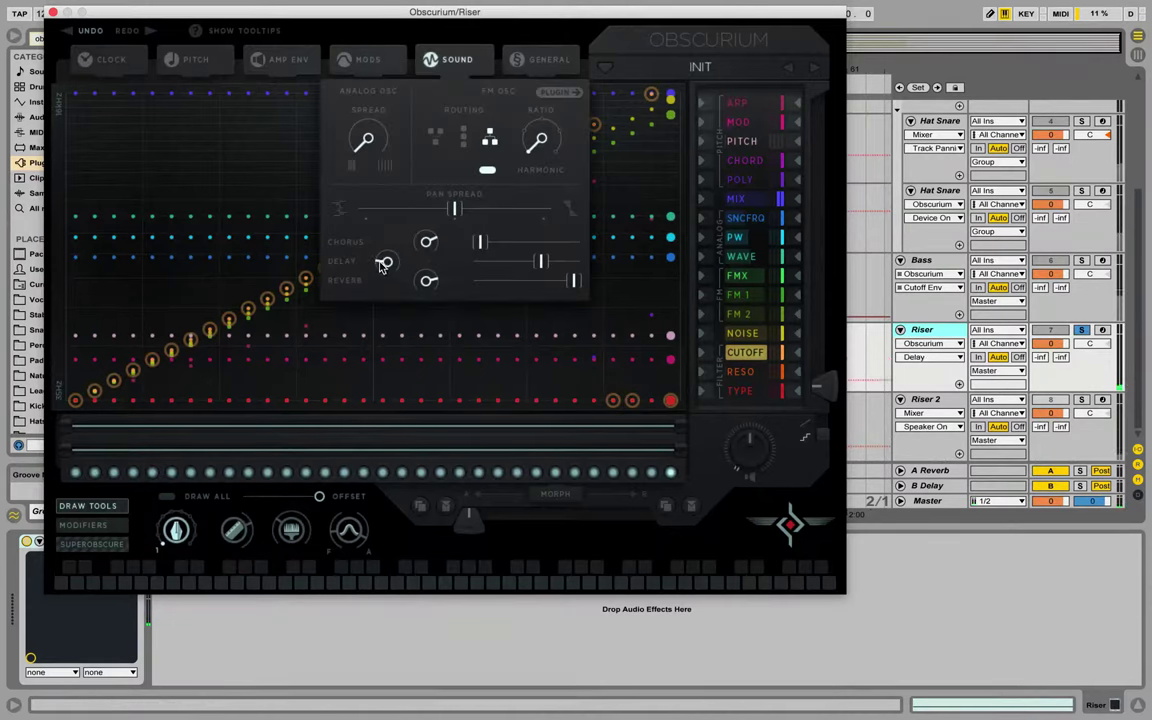
{"action": "left_click_drag", "start_coordinate": [541, 261], "coordinate": [580, 262]}
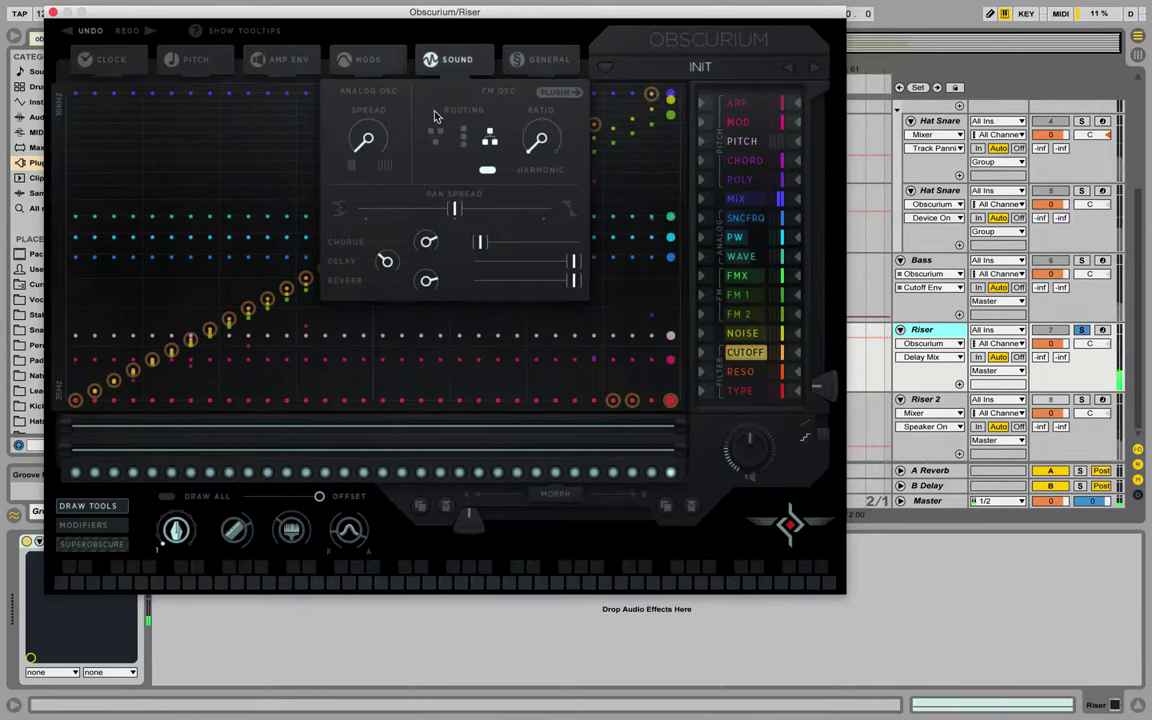
{"action": "left_click_drag", "start_coordinate": [385, 268], "coordinate": [388, 303]}
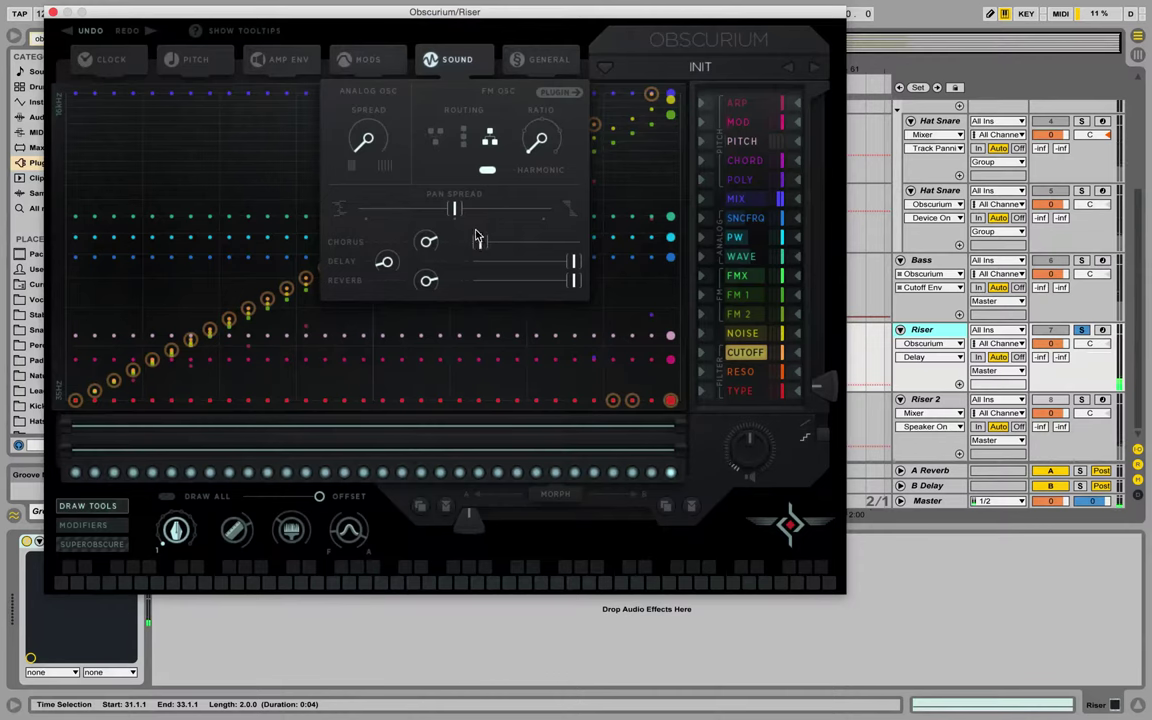
{"action": "left_click", "coordinate": [430, 58]}
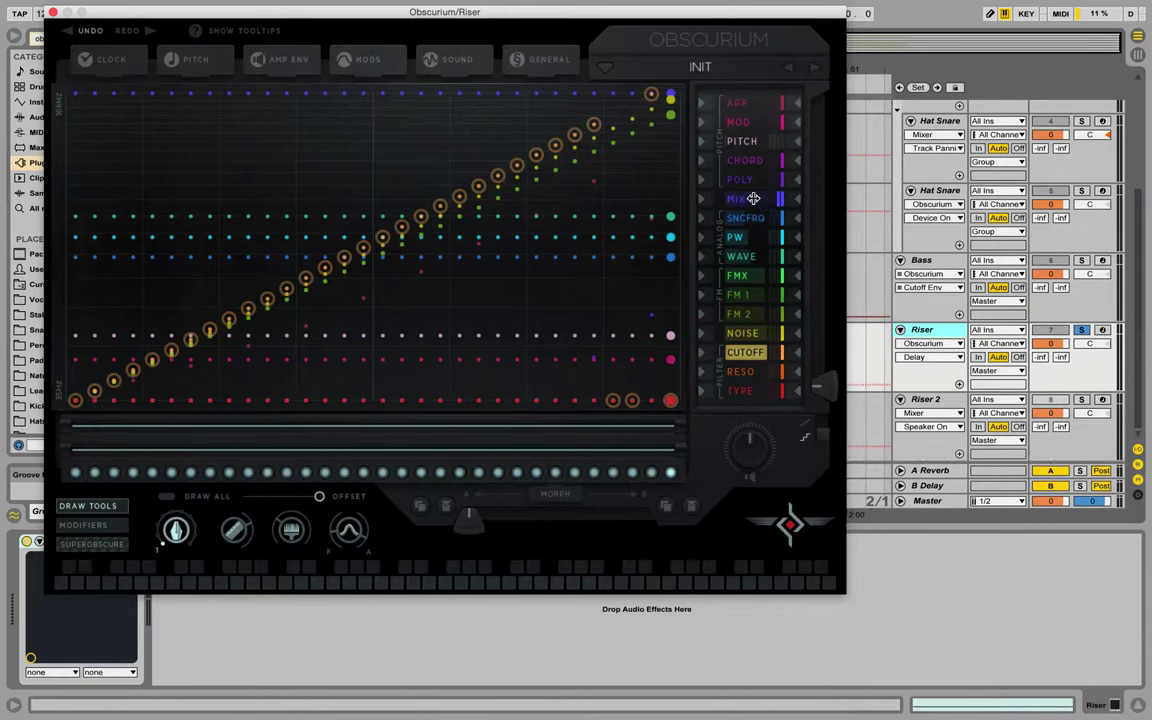
Lower the MIX lane's minimum to its lowest value while leaving the maximum at full
{"action": "left_click", "coordinate": [745, 200]}
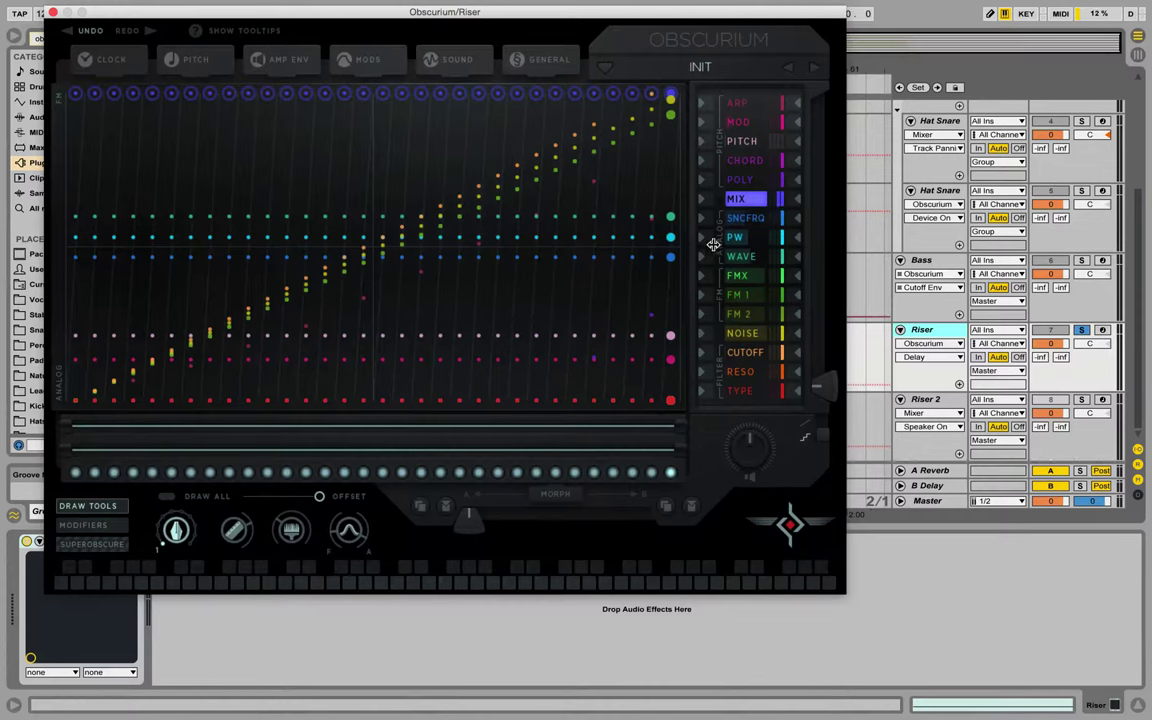
{"action": "left_click", "coordinate": [780, 200]}
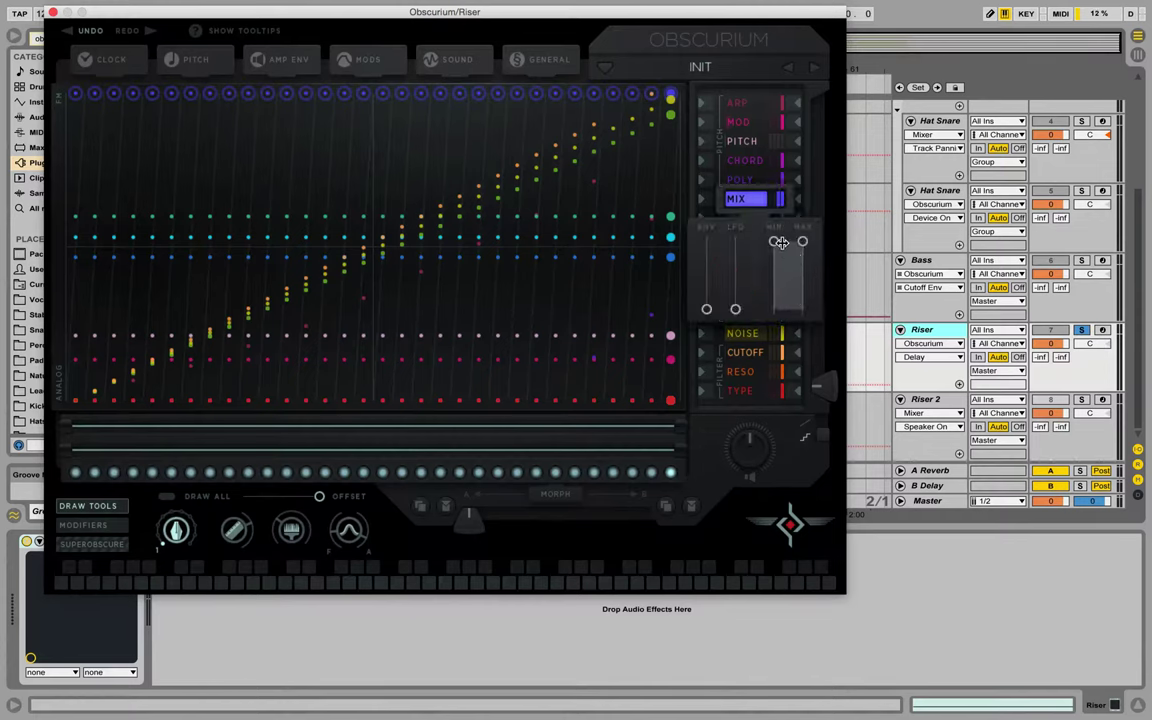
{"action": "left_click_drag", "start_coordinate": [779, 252], "coordinate": [786, 360]}
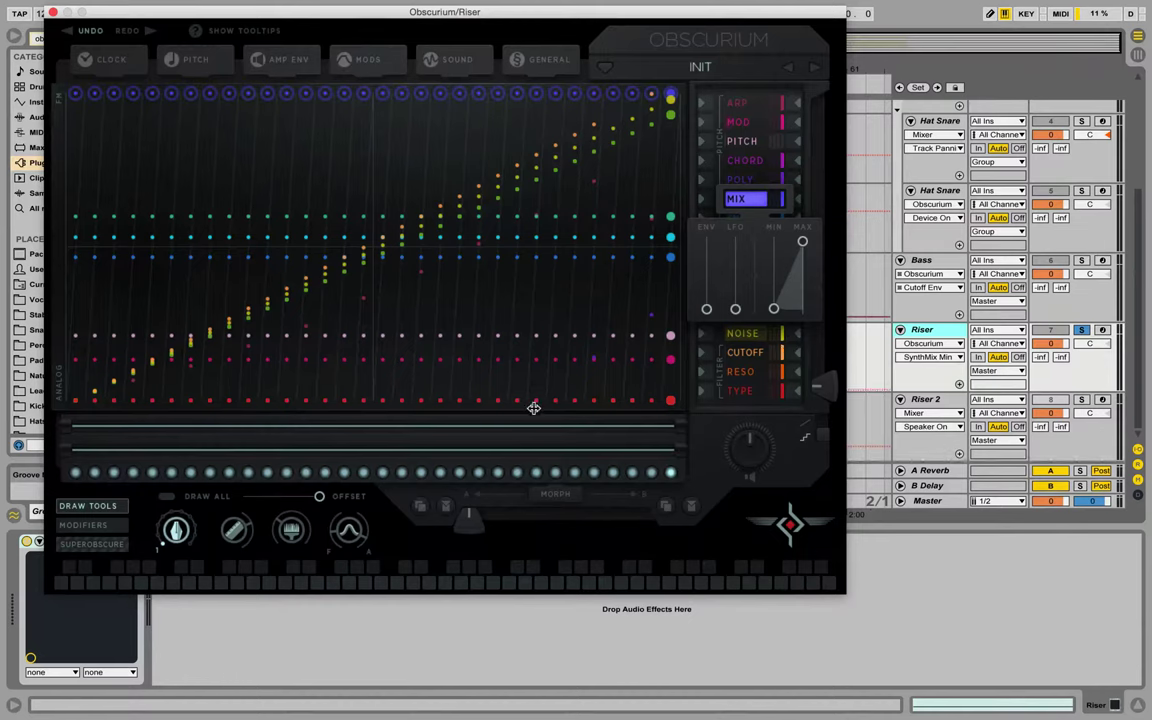
Set MIX steps 4, 10, 13, 19, 25 and 28 fully to analog with the single-step pen, and play the riser
{"action": "left_click", "coordinate": [178, 533]}
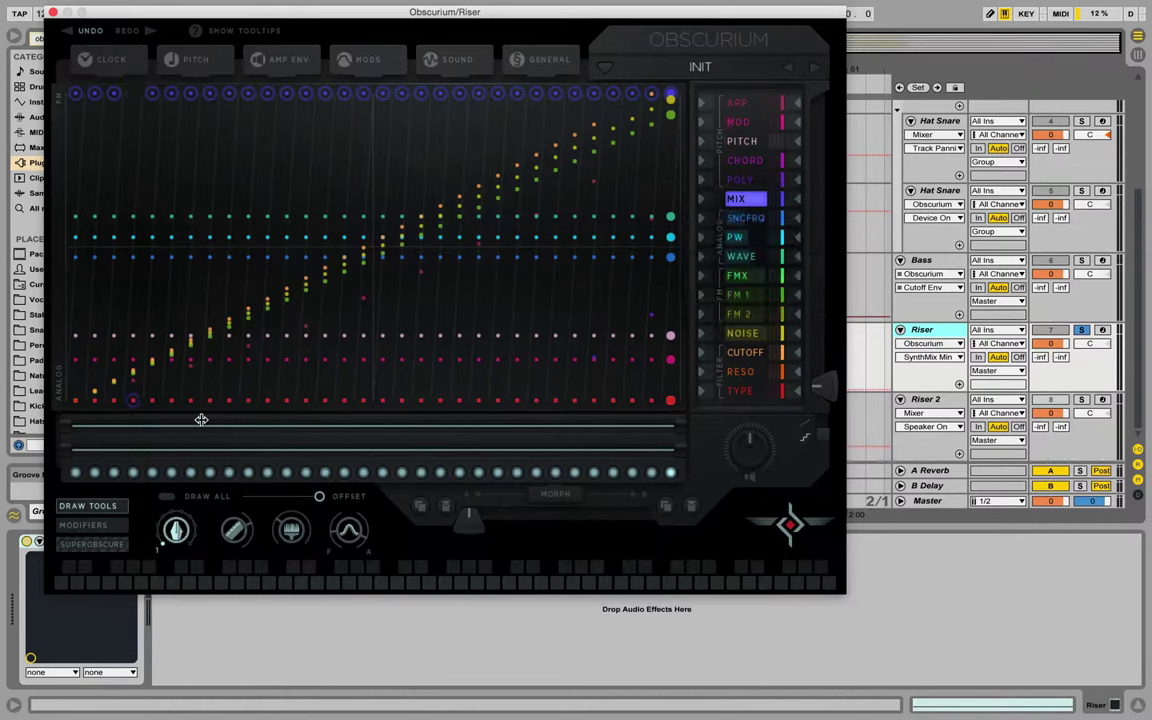
{"action": "left_click", "coordinate": [247, 400]}
{"action": "left_click", "coordinate": [305, 400]}
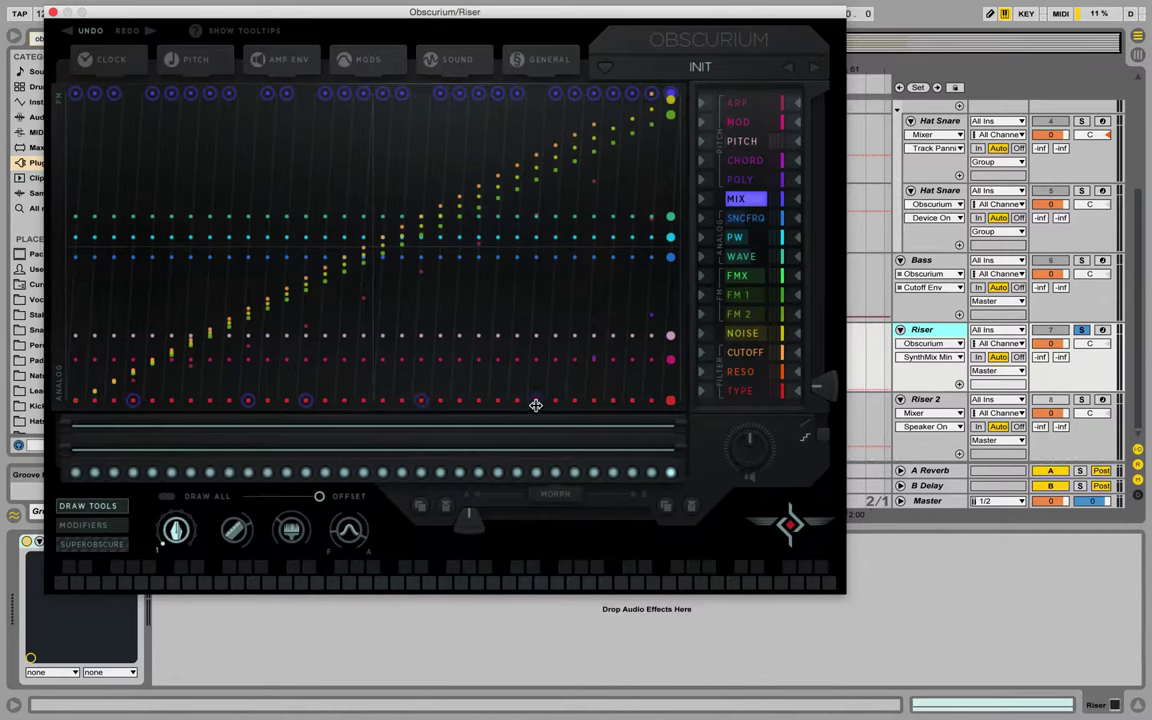
{"action": "left_click", "coordinate": [592, 401]}
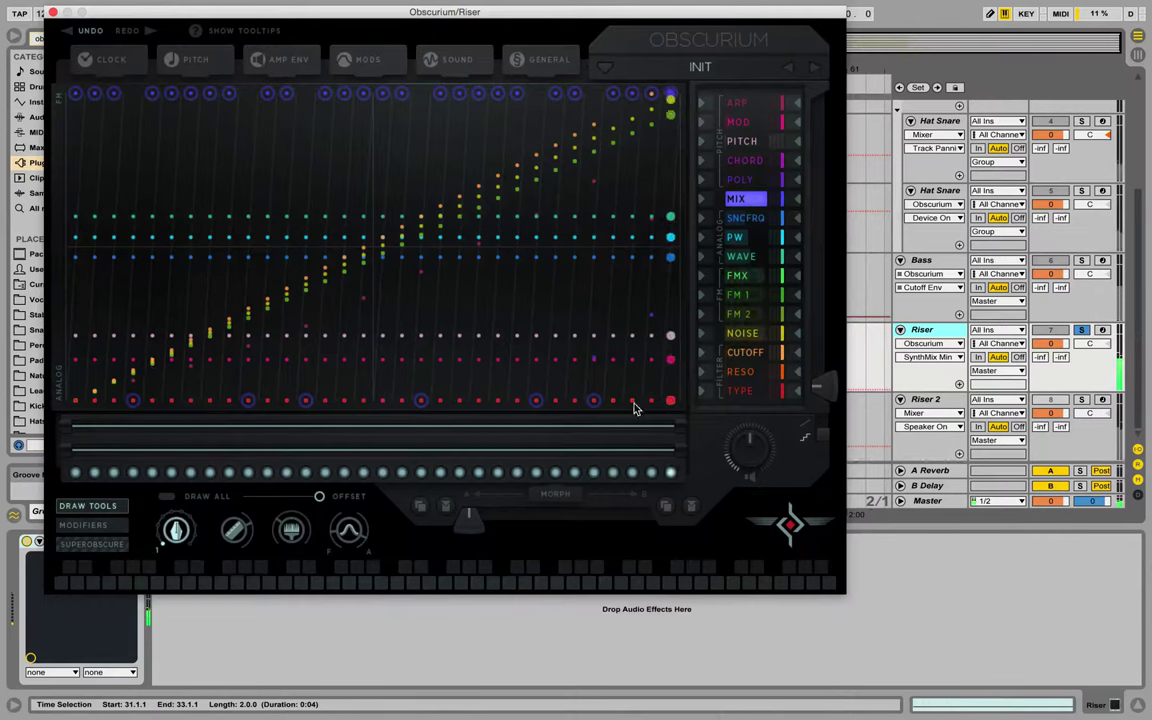
Raise all 32 WAVE steps to the maximum
{"action": "left_click", "coordinate": [750, 257]}
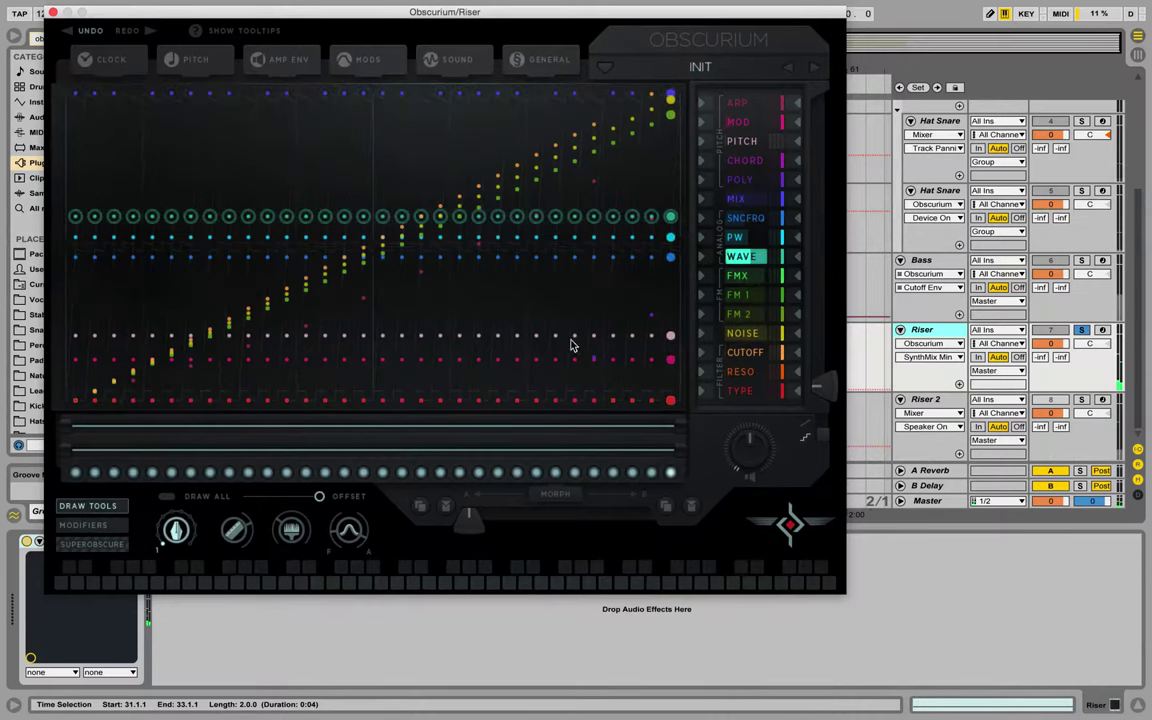
{"action": "mouse_move", "coordinate": [80, 92]}
{"action": "left_mouse_down"}
{"action": "mouse_move", "coordinate": [77, 80]}
{"action": "mouse_move", "coordinate": [450, 36]}
{"action": "mouse_move", "coordinate": [832, 18]}
{"action": "left_mouse_up"}
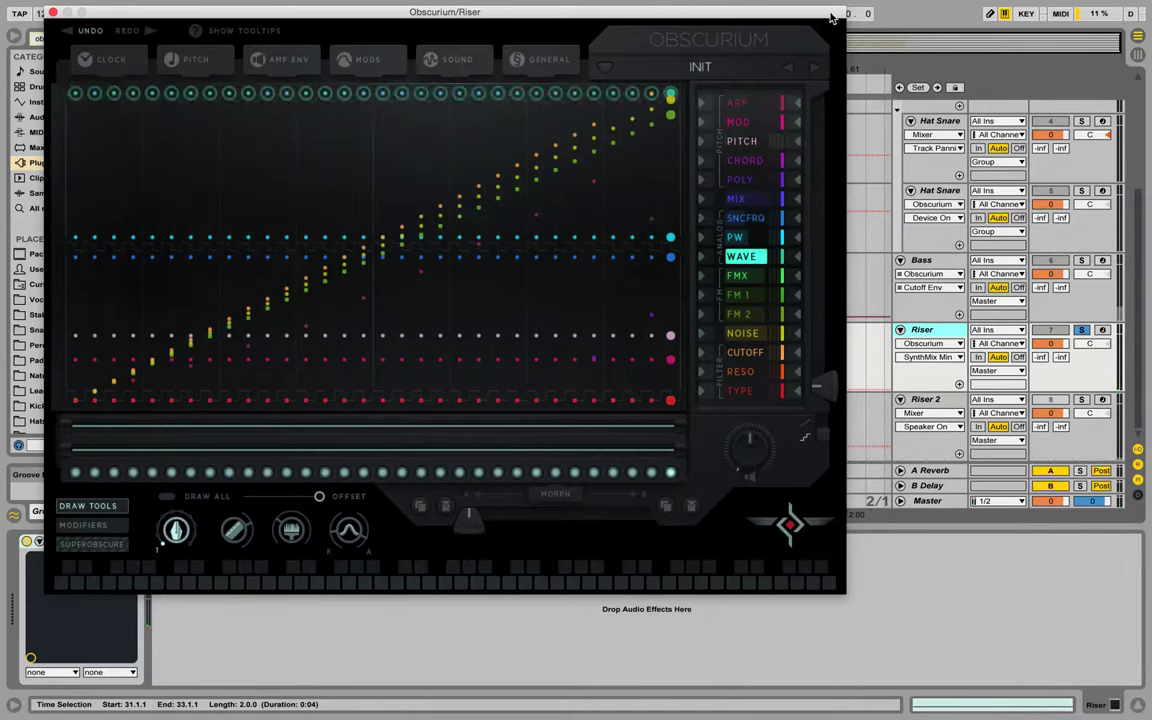
Draw a gentle straight ramp across all 32 SNCFRQ steps, rising from the minimum to just under half height
{"action": "left_click", "coordinate": [746, 218]}
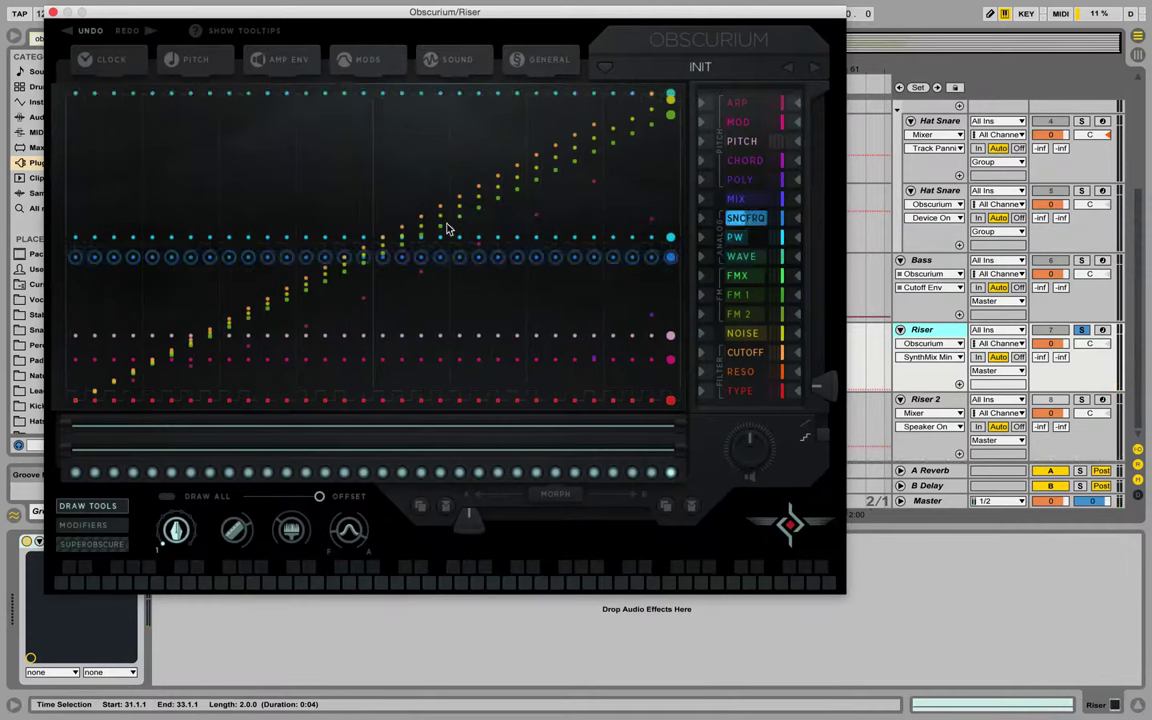
{"action": "left_click", "coordinate": [77, 168]}
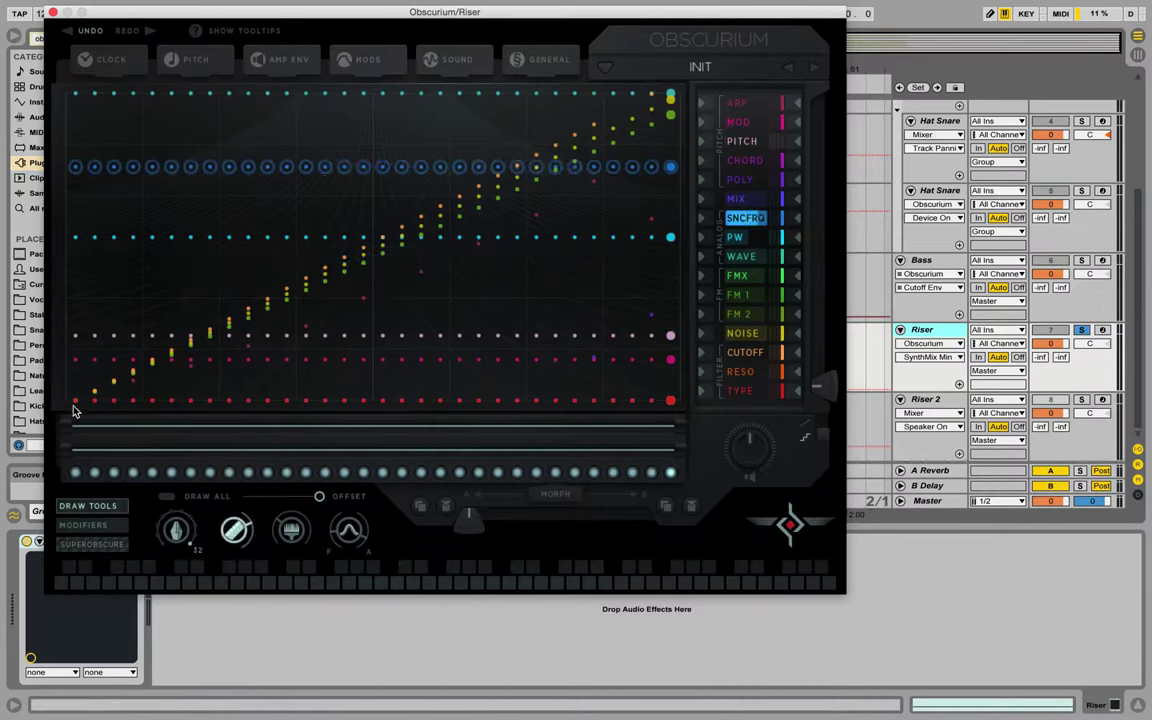
{"action": "left_click_drag", "start_coordinate": [73, 410], "coordinate": [663, 358]}
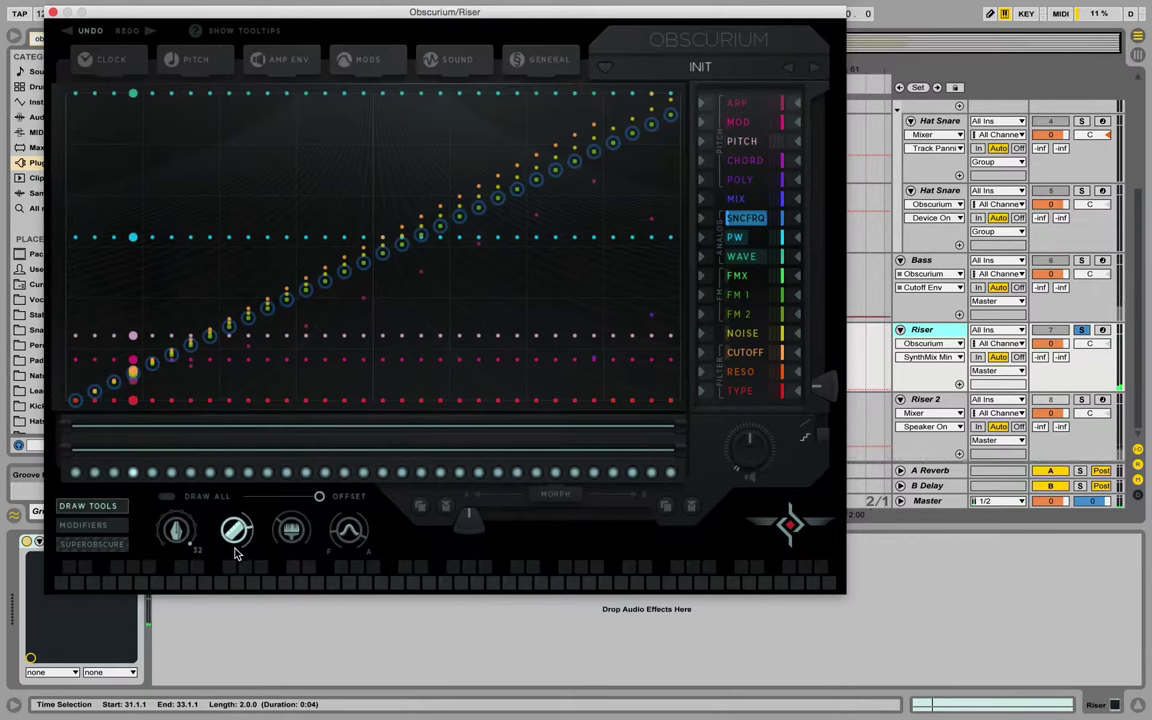
{"action": "mouse_move", "coordinate": [80, 410]}
{"action": "left_mouse_down"}
{"action": "mouse_move", "coordinate": [93, 396]}
{"action": "mouse_move", "coordinate": [670, 405]}
{"action": "left_mouse_up"}
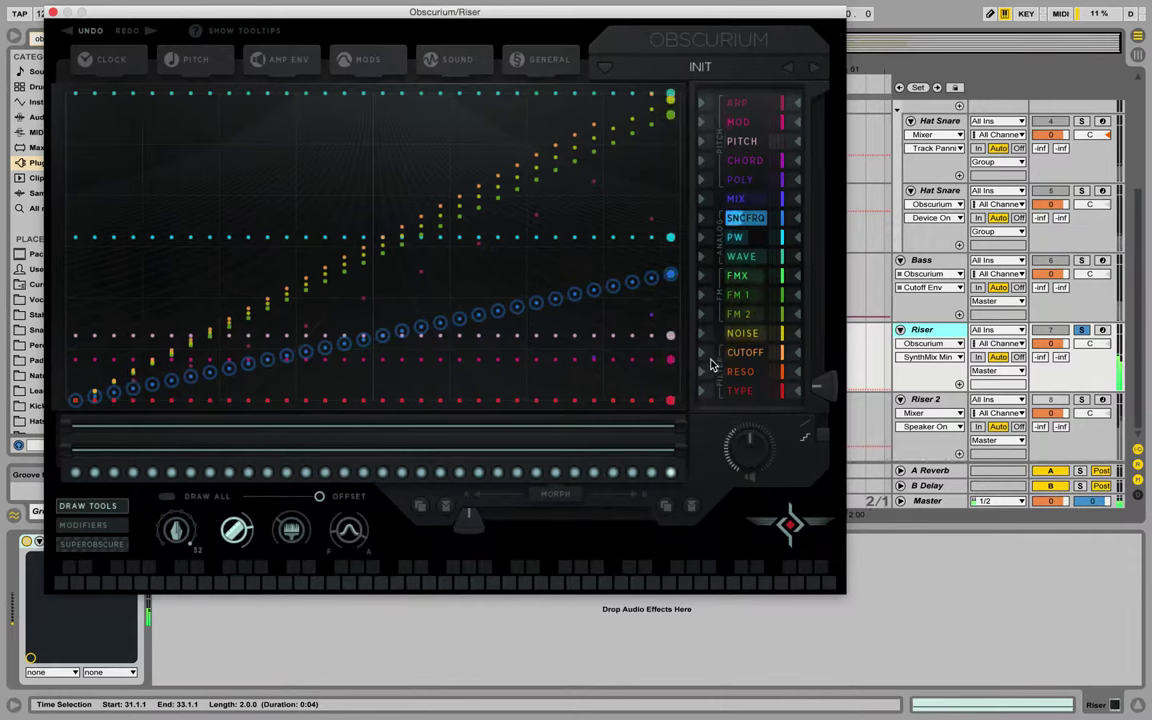
Raise the CUTOFF lane's envelope amount to maximum, and enable step modulation for a slightly longer mod envelope release
{"action": "left_click", "coordinate": [772, 358]}
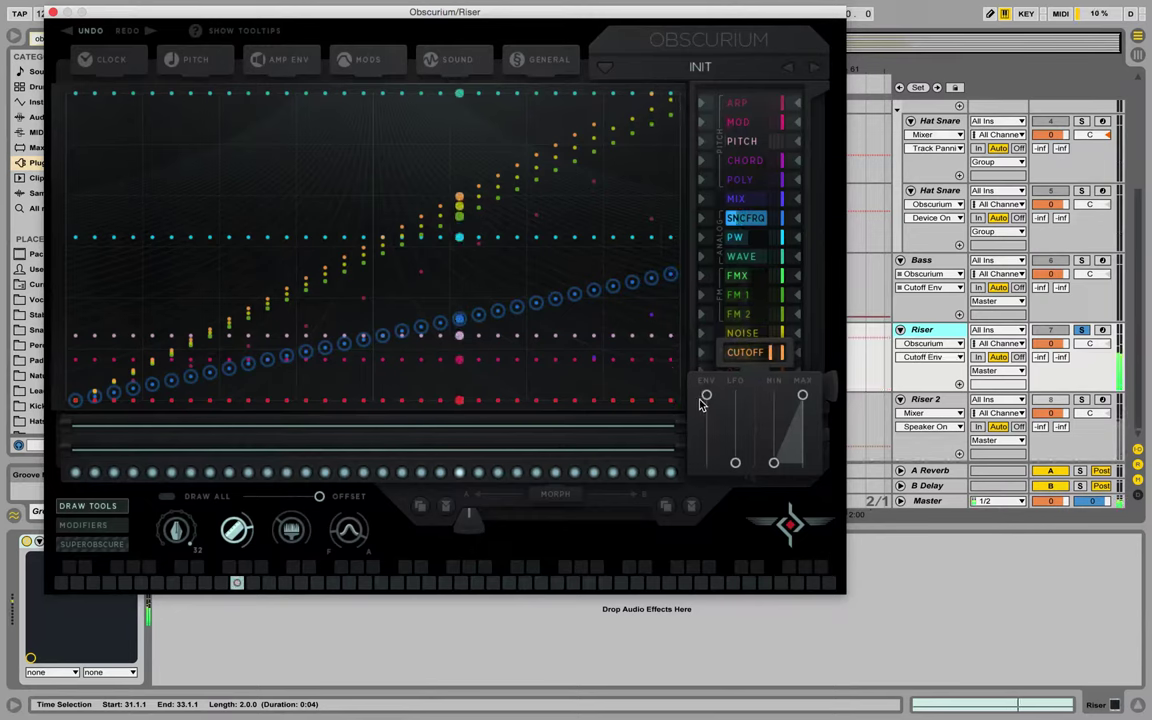
{"action": "left_click", "coordinate": [372, 66]}
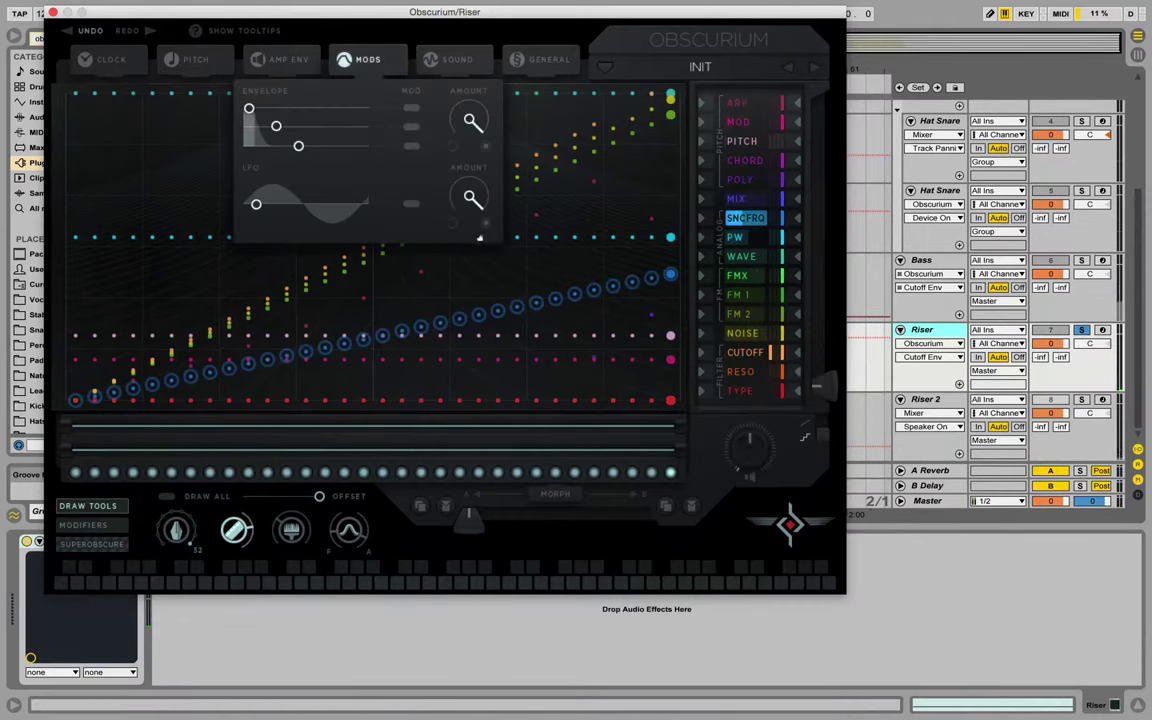
{"action": "left_click_drag", "start_coordinate": [411, 146], "coordinate": [325, 147]}
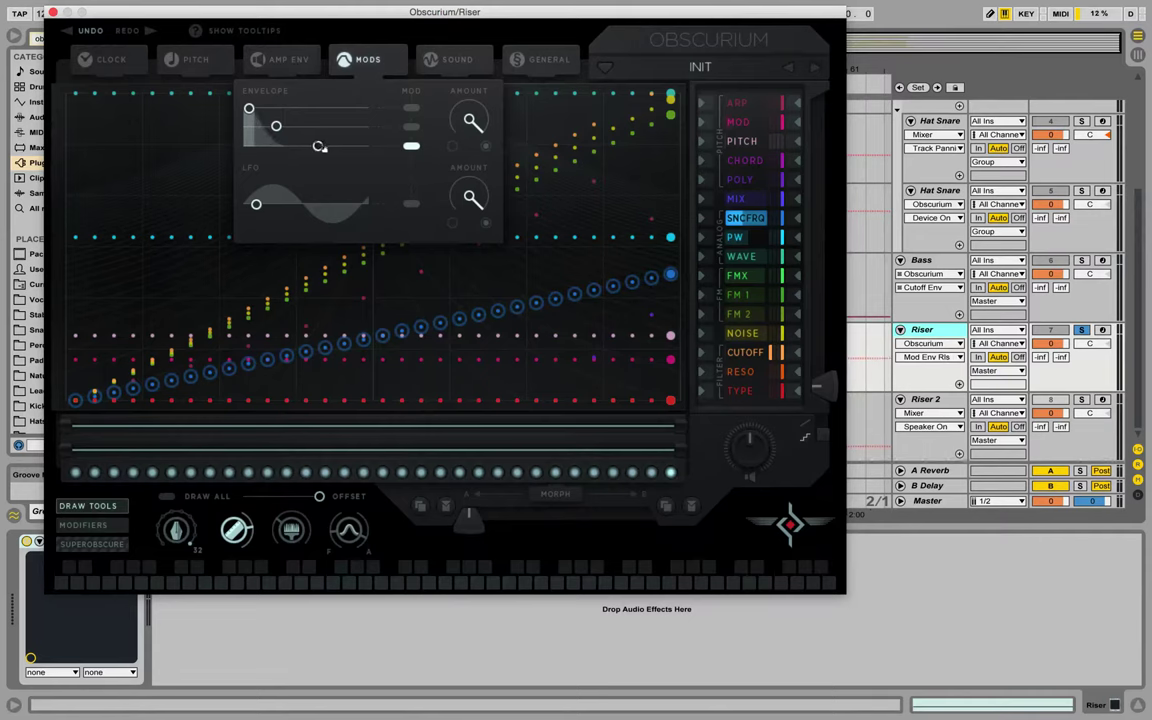
Raise all MOD steps to the maximum and draw a straight falling ramp across the lane with the line tool
{"action": "left_click", "coordinate": [736, 124]}
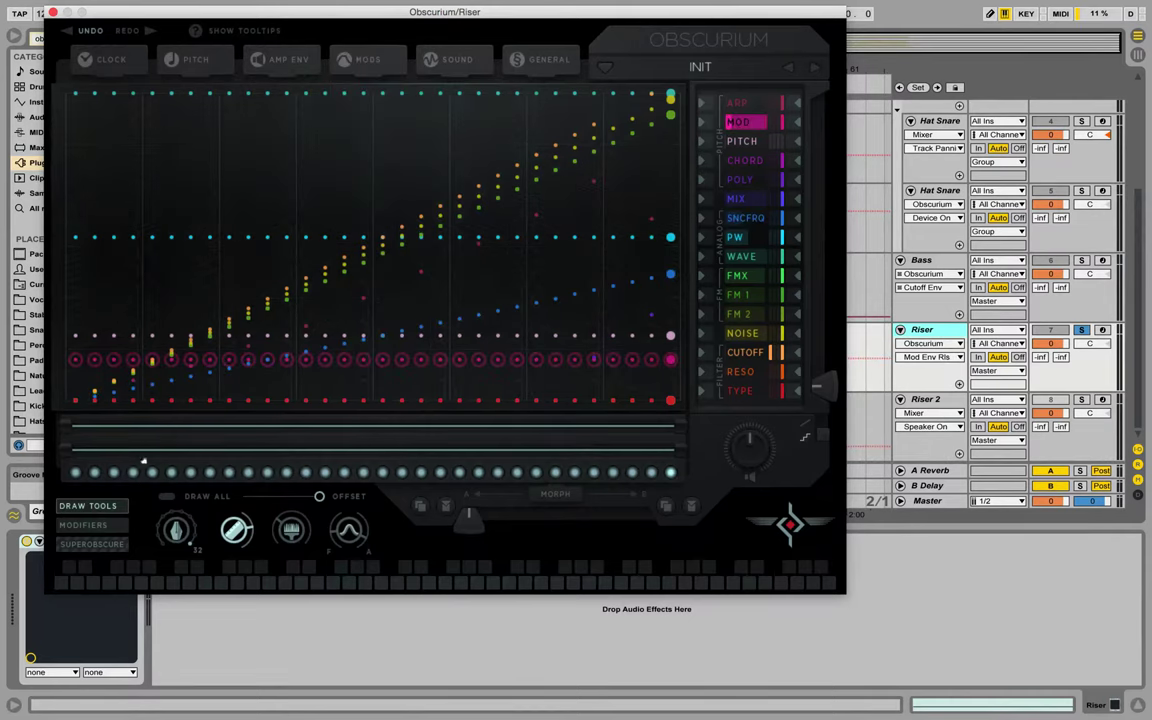
{"action": "left_click", "coordinate": [75, 80]}
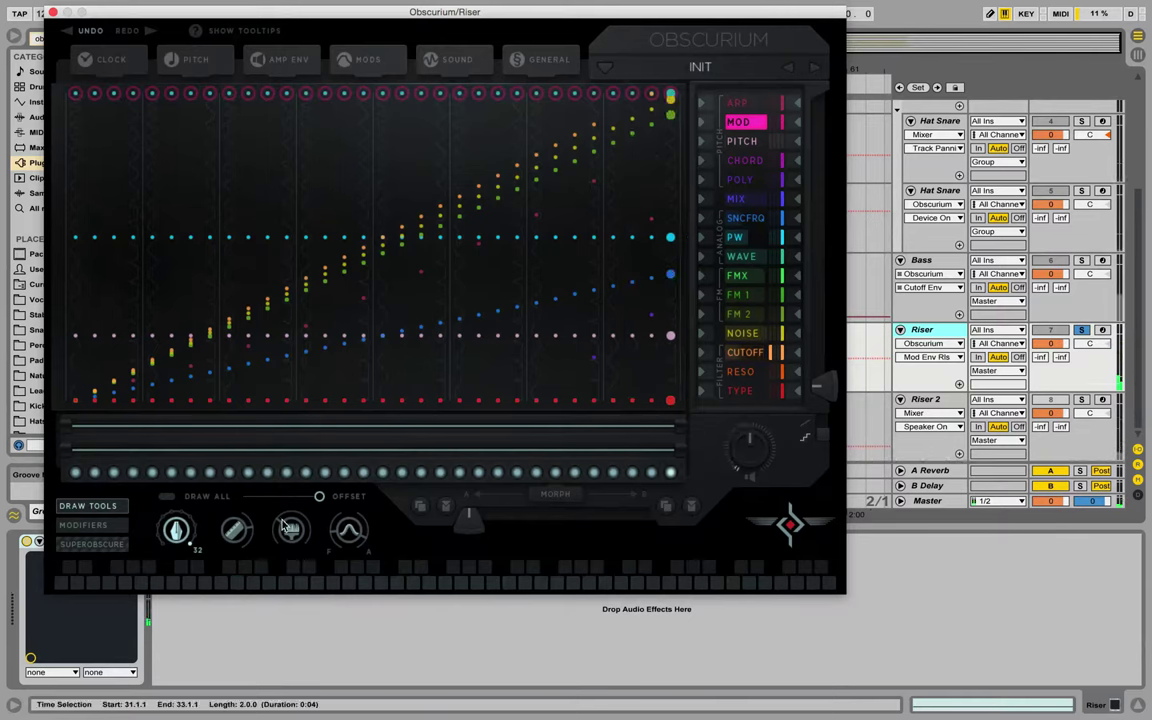
{"action": "left_click", "coordinate": [237, 534]}
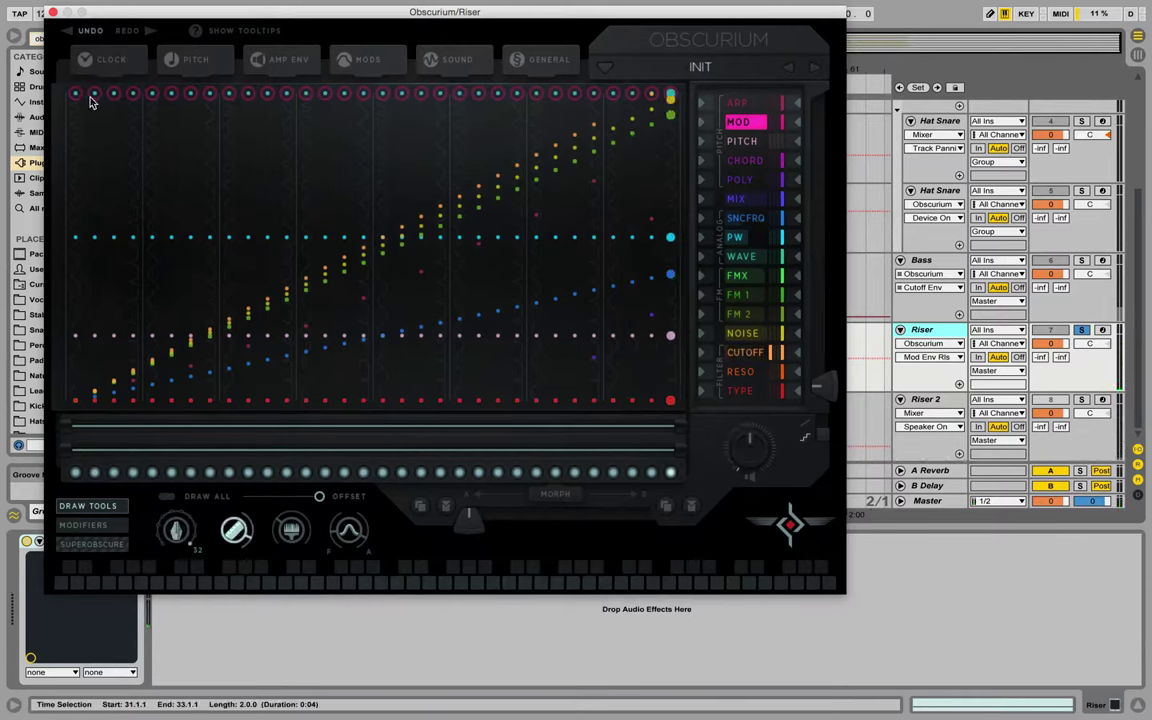
{"action": "left_click_drag", "start_coordinate": [140, 120], "coordinate": [587, 259]}
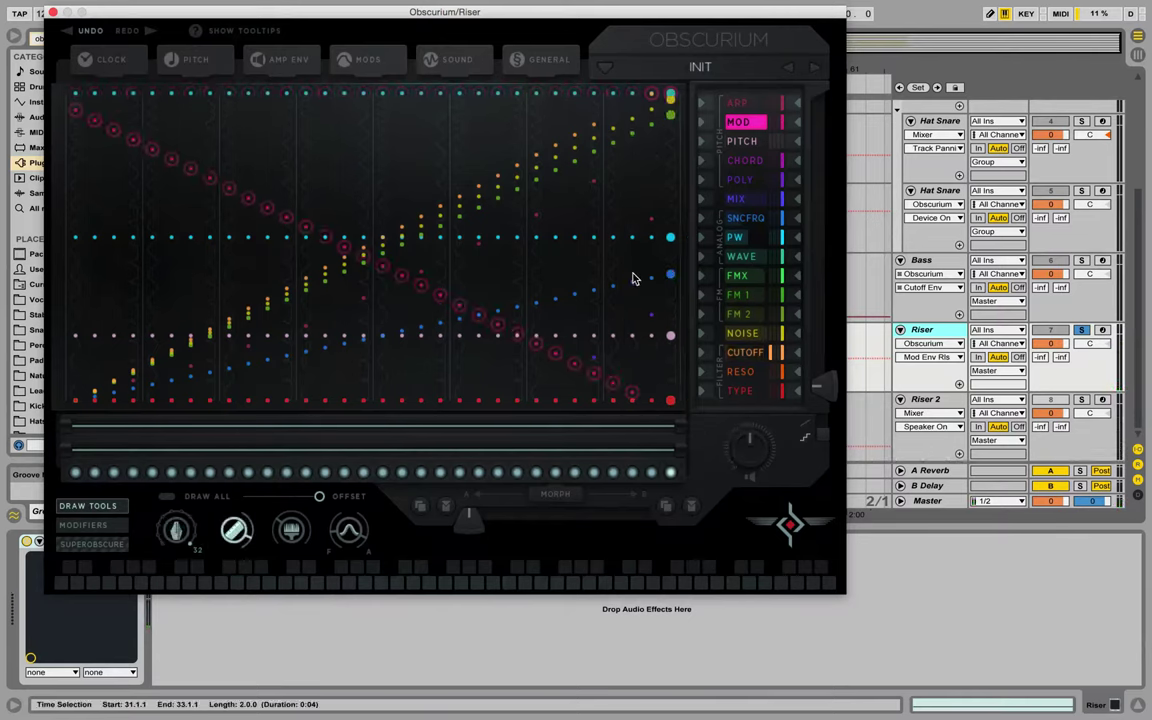
Redraw the falling MOD ramp with the line tool so it starts lower and reaches the minimum near the middle
{"action": "left_click", "coordinate": [176, 528]}
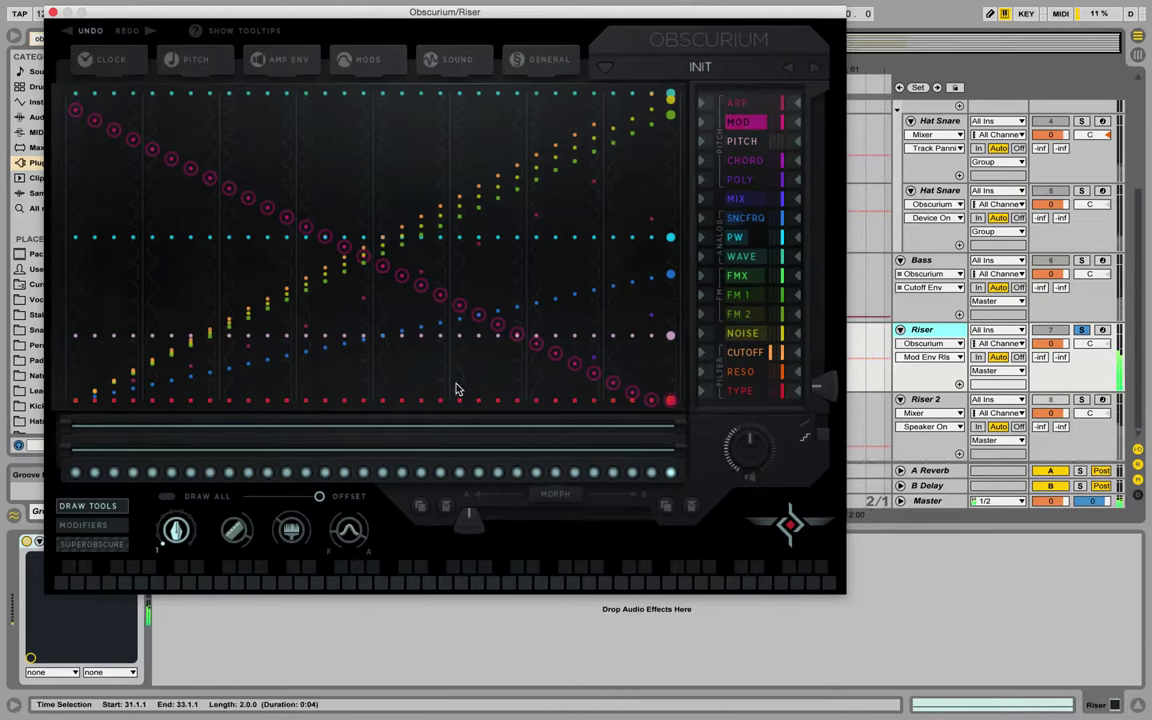
{"action": "left_click", "coordinate": [230, 543]}
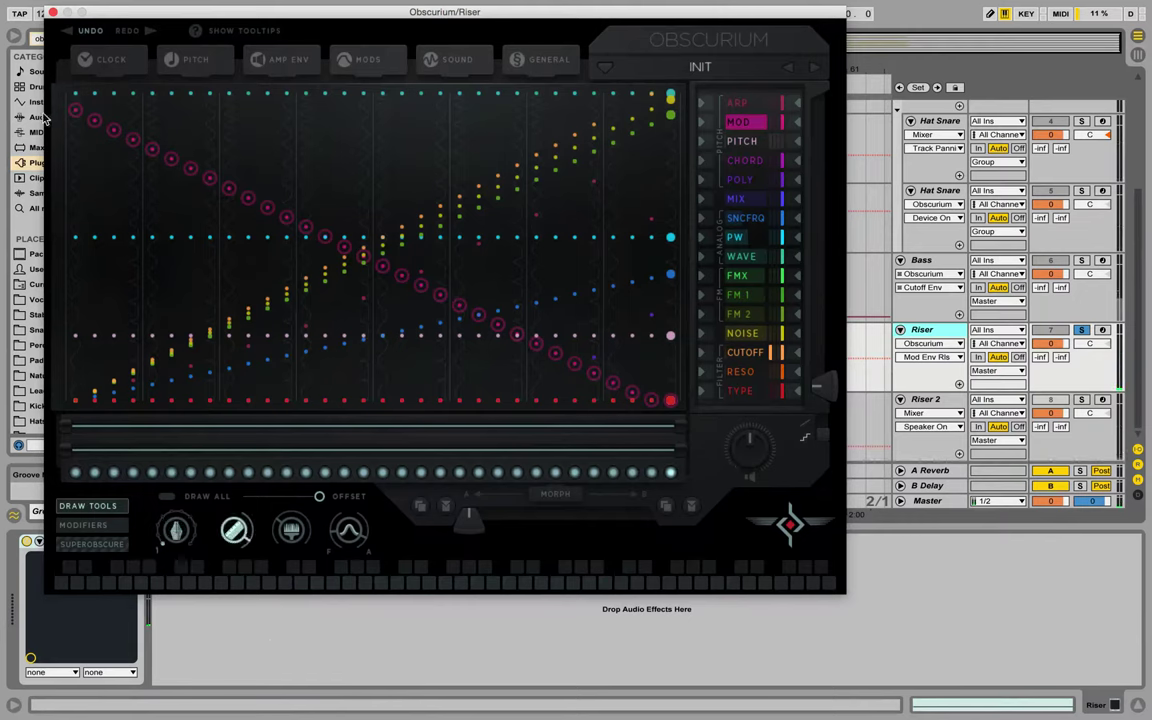
{"action": "left_click_drag", "start_coordinate": [130, 147], "coordinate": [485, 285]}
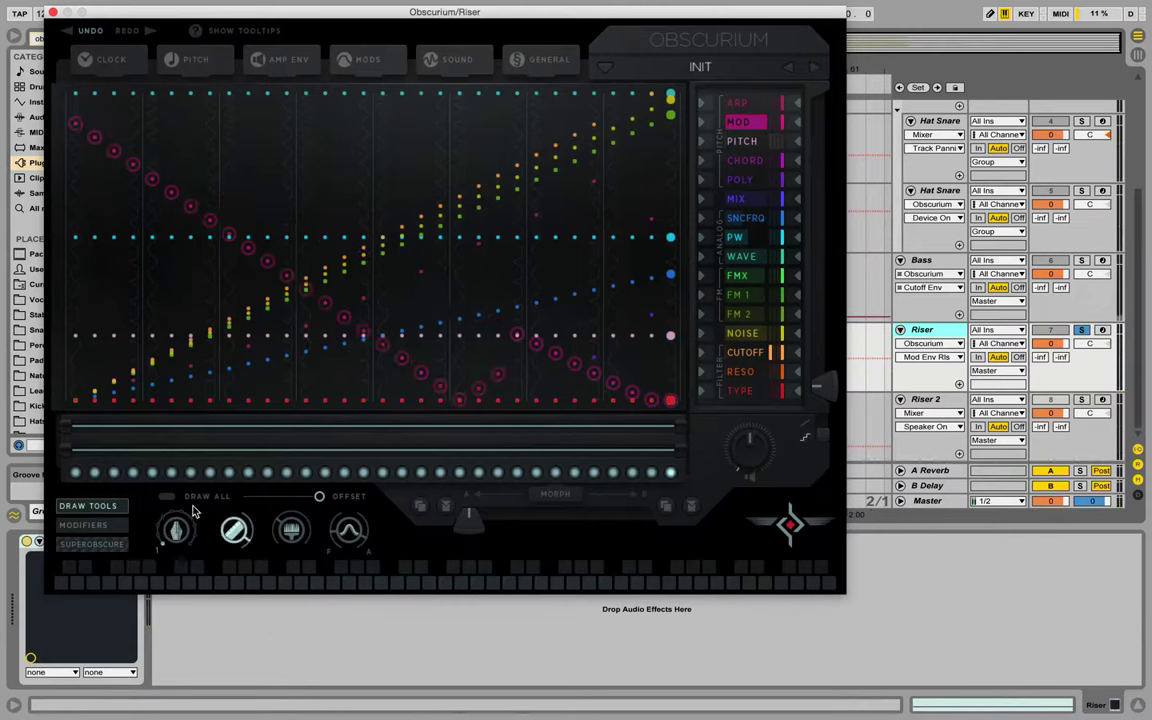
{"action": "left_click_drag", "start_coordinate": [155, 250], "coordinate": [390, 350]}
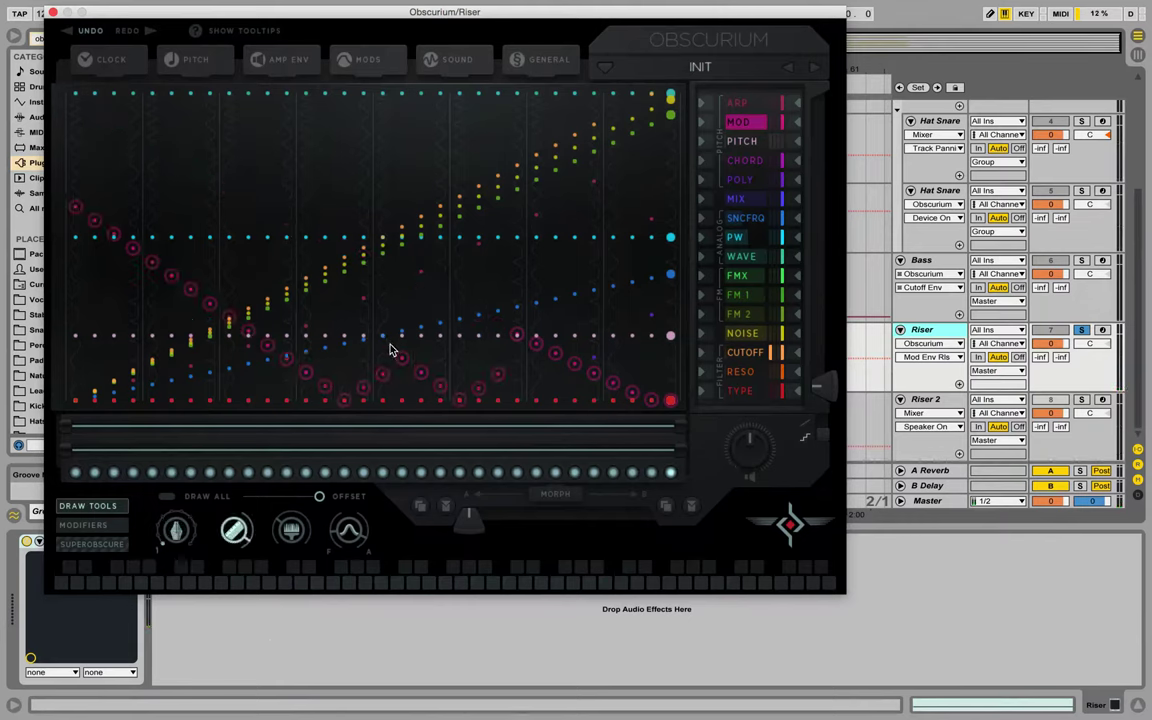
Flatten all 32 MOD steps to the minimum with the single-step pen while playing the riser
{"action": "left_click", "coordinate": [178, 528]}
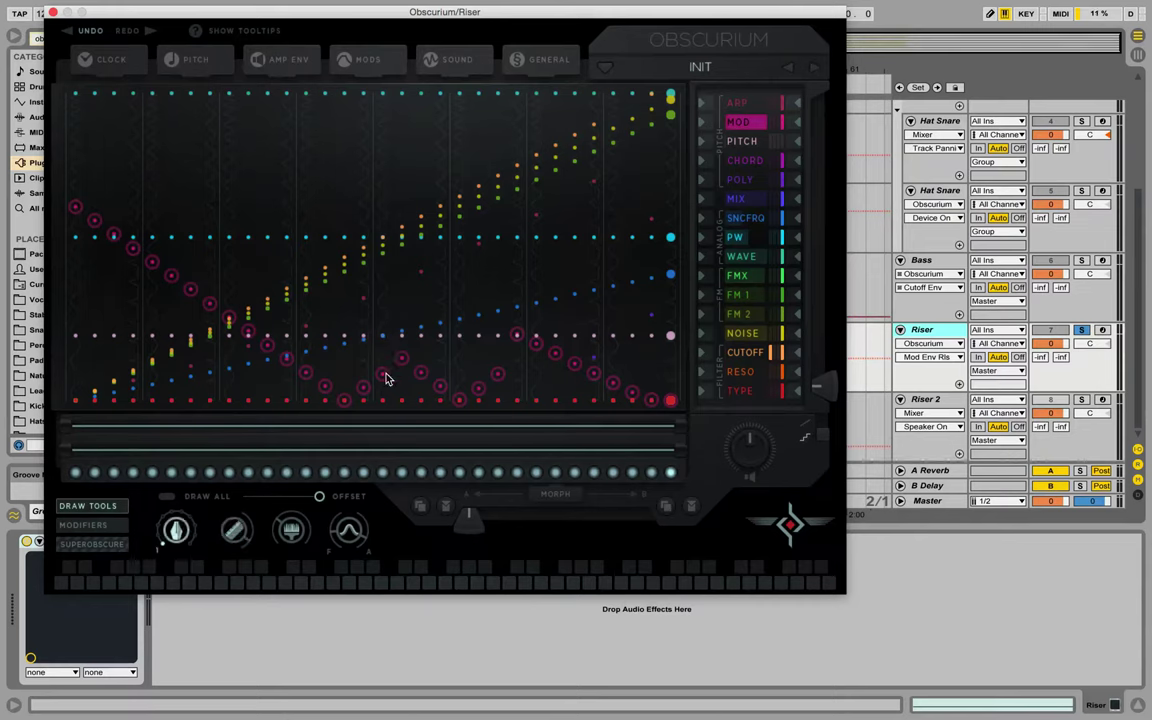
{"action": "left_click_drag", "start_coordinate": [394, 417], "coordinate": [680, 412]}
{"action": "key", "text": "space"}
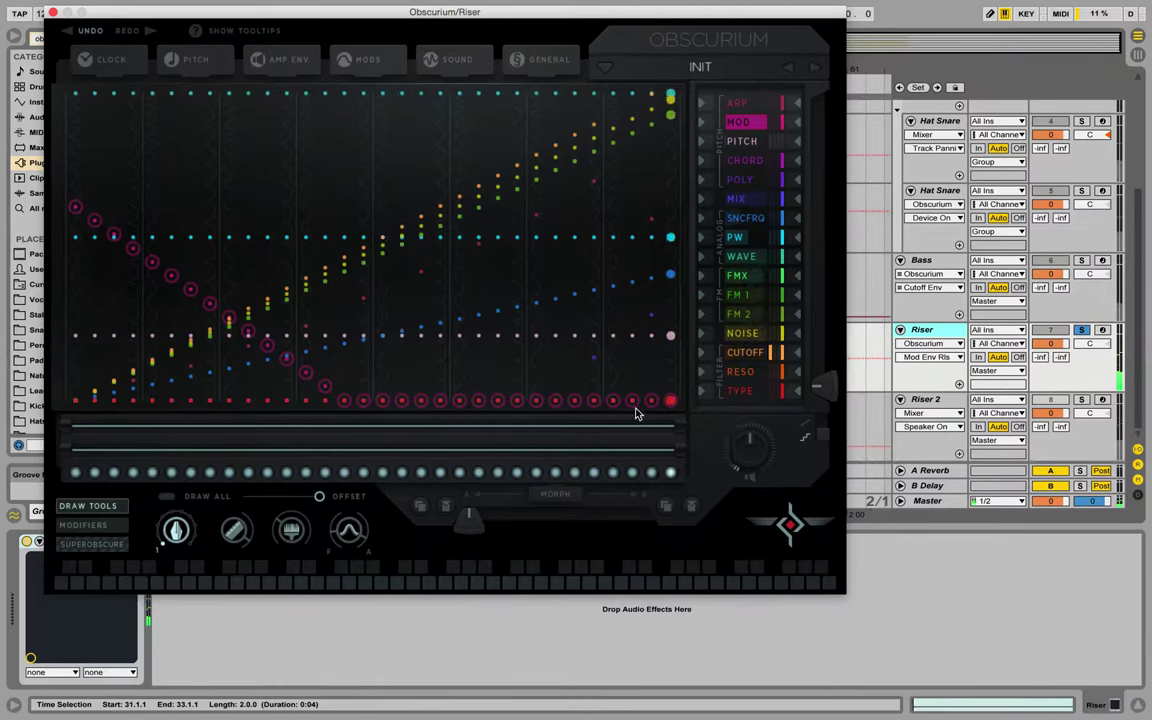
{"action": "mouse_move", "coordinate": [636, 412]}
{"action": "left_mouse_down"}
{"action": "mouse_move", "coordinate": [342, 411]}
{"action": "mouse_move", "coordinate": [147, 429]}
{"action": "mouse_move", "coordinate": [72, 410]}
{"action": "left_mouse_up"}
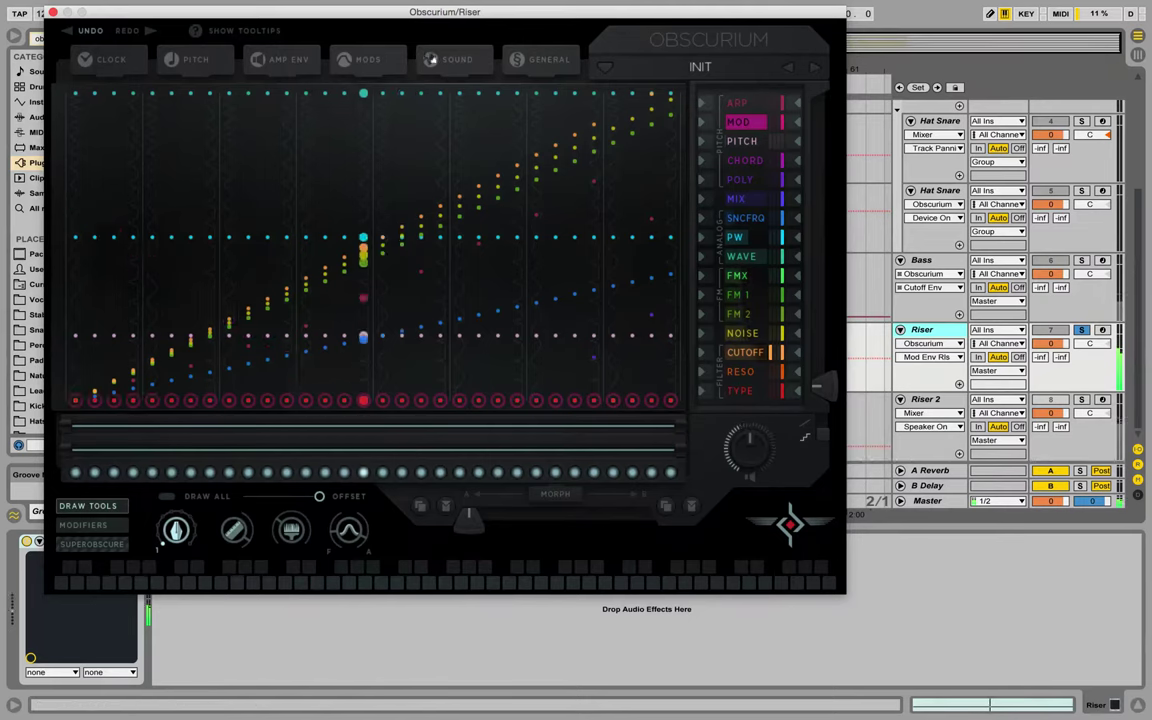
Try shorter release settings on the mod envelope while the riser plays
{"action": "left_click", "coordinate": [431, 60]}
{"action": "left_click", "coordinate": [344, 59]}
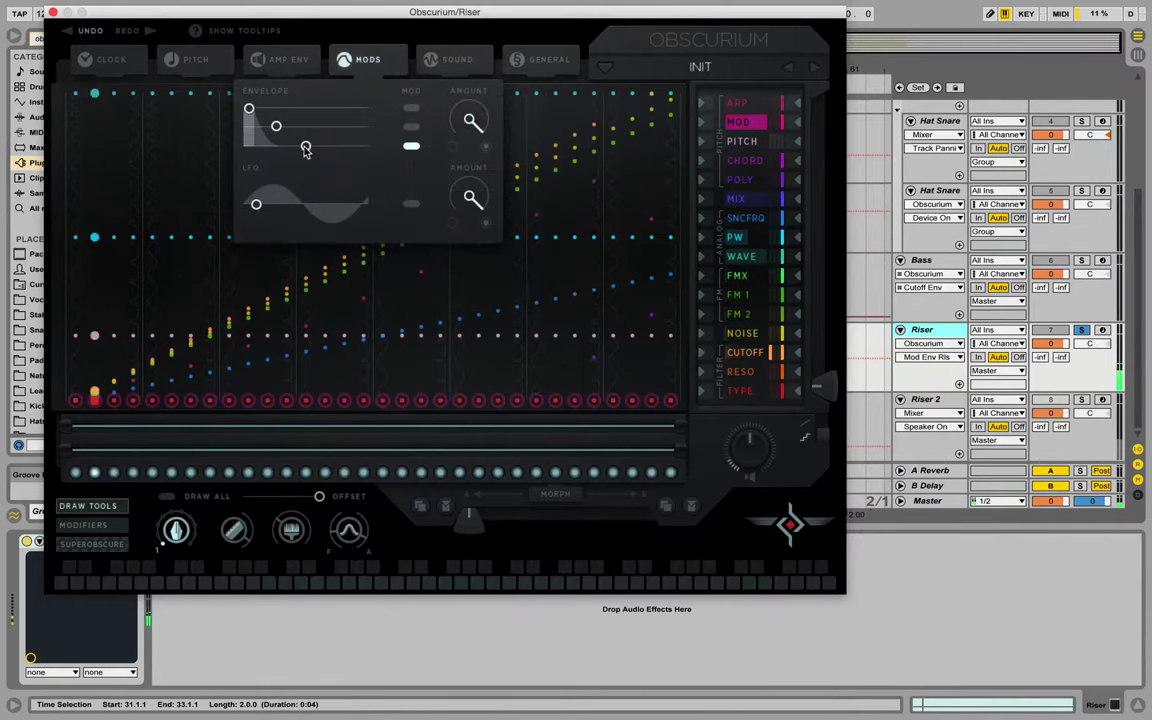
{"action": "mouse_move", "coordinate": [305, 148]}
{"action": "left_mouse_down"}
{"action": "mouse_move", "coordinate": [270, 150]}
{"action": "mouse_move", "coordinate": [290, 152]}
{"action": "left_mouse_up"}
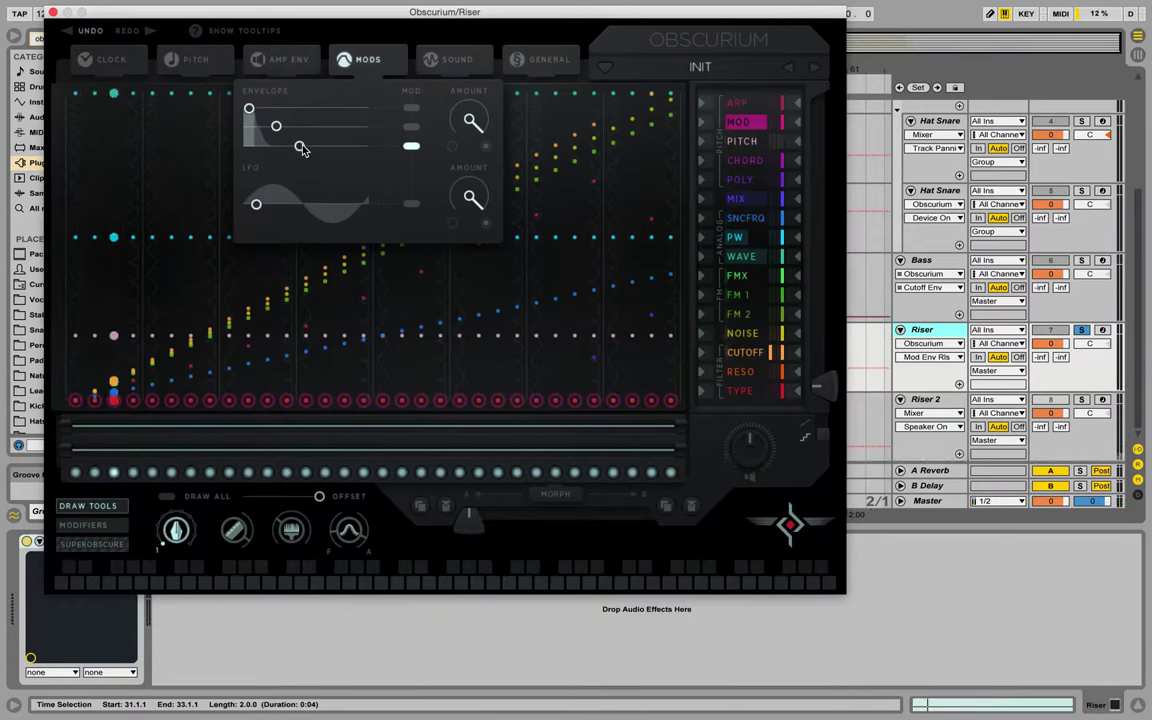
{"action": "left_click_drag", "start_coordinate": [270, 150], "coordinate": [300, 155]}
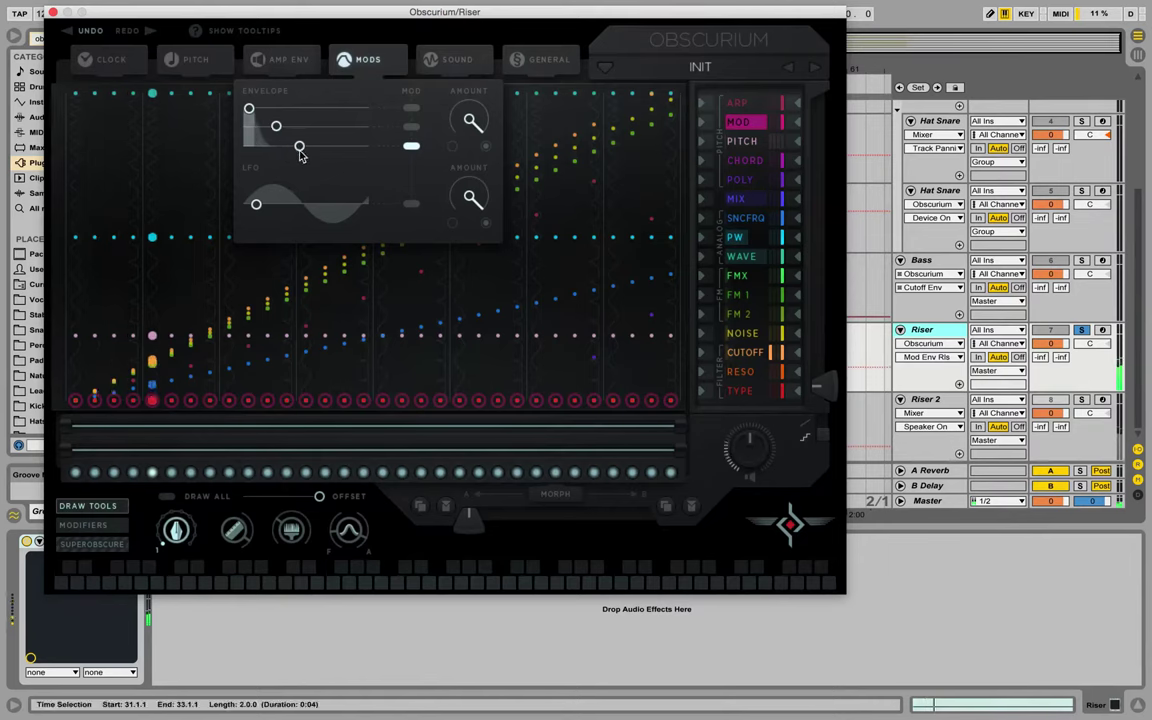
{"action": "left_click", "coordinate": [358, 62]}
Draw a rising ramp across the MOD lane with the line tool, from the minimum to just under half height
{"action": "left_click", "coordinate": [236, 538]}
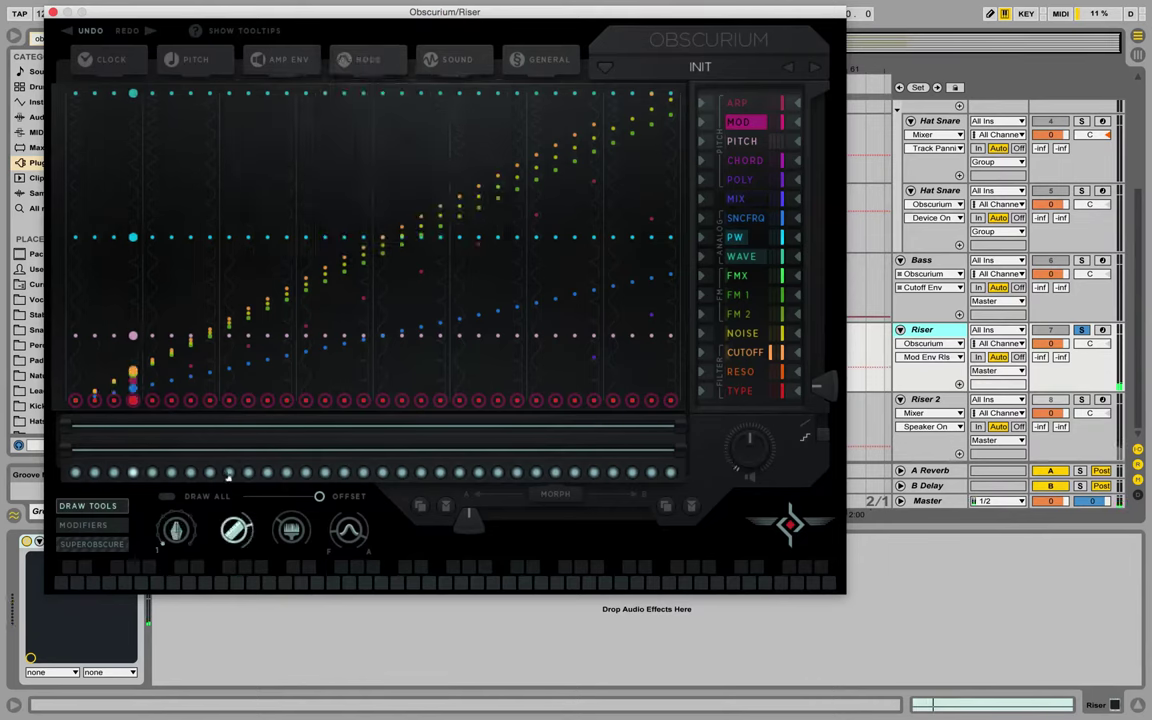
{"action": "mouse_move", "coordinate": [132, 392]}
{"action": "left_mouse_down"}
{"action": "mouse_move", "coordinate": [250, 290]}
{"action": "mouse_move", "coordinate": [517, 227]}
{"action": "left_mouse_up"}
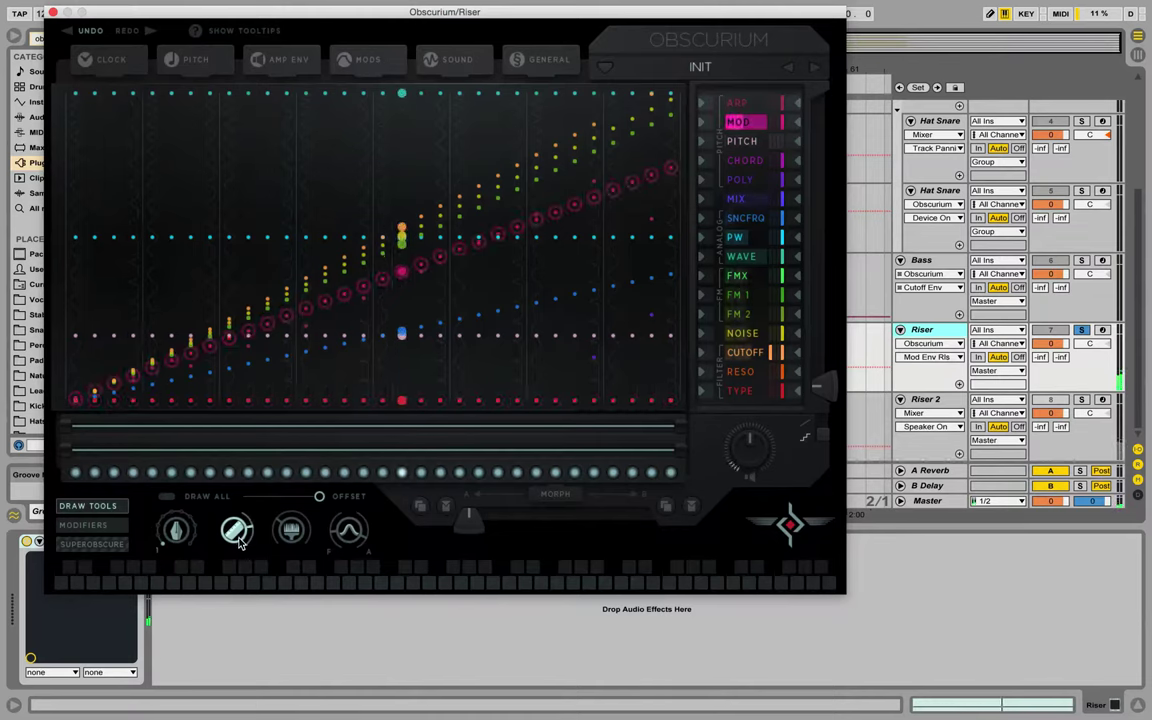
{"action": "left_click_drag", "start_coordinate": [113, 405], "coordinate": [607, 401]}
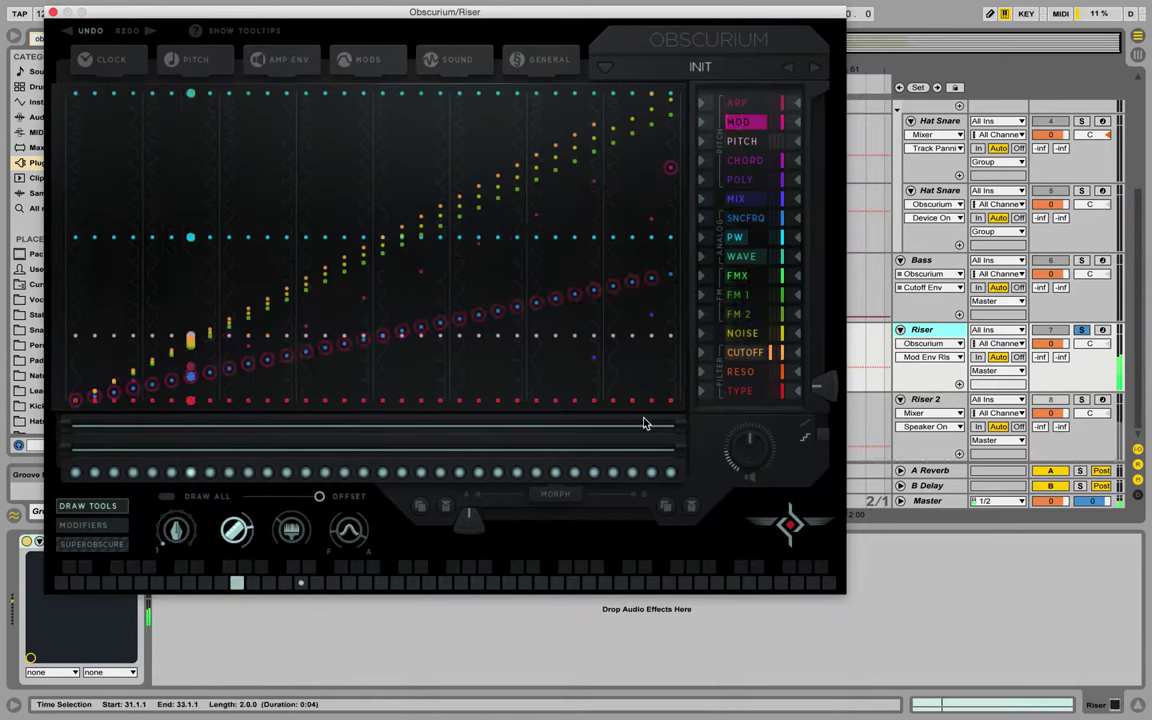
Shorten the mod envelope's release slightly and lower MOD steps 29, 30 and 32 to the minimum with the single-step pen
{"action": "left_click", "coordinate": [366, 62]}
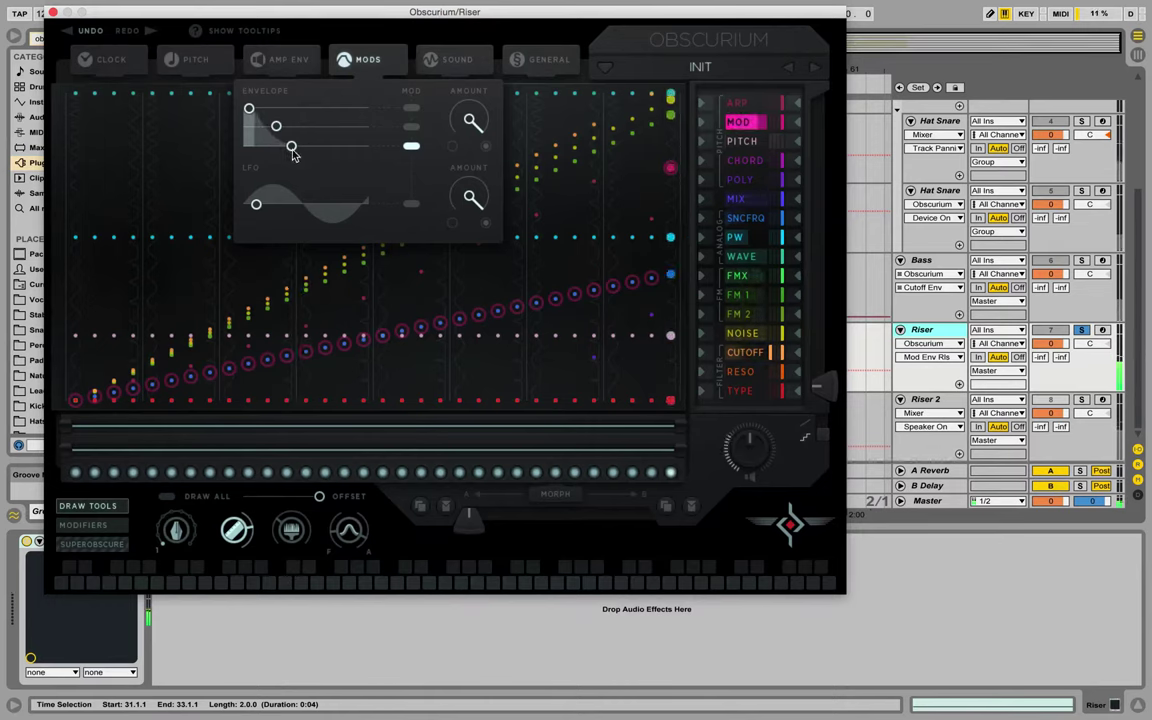
{"action": "left_click", "coordinate": [378, 62]}
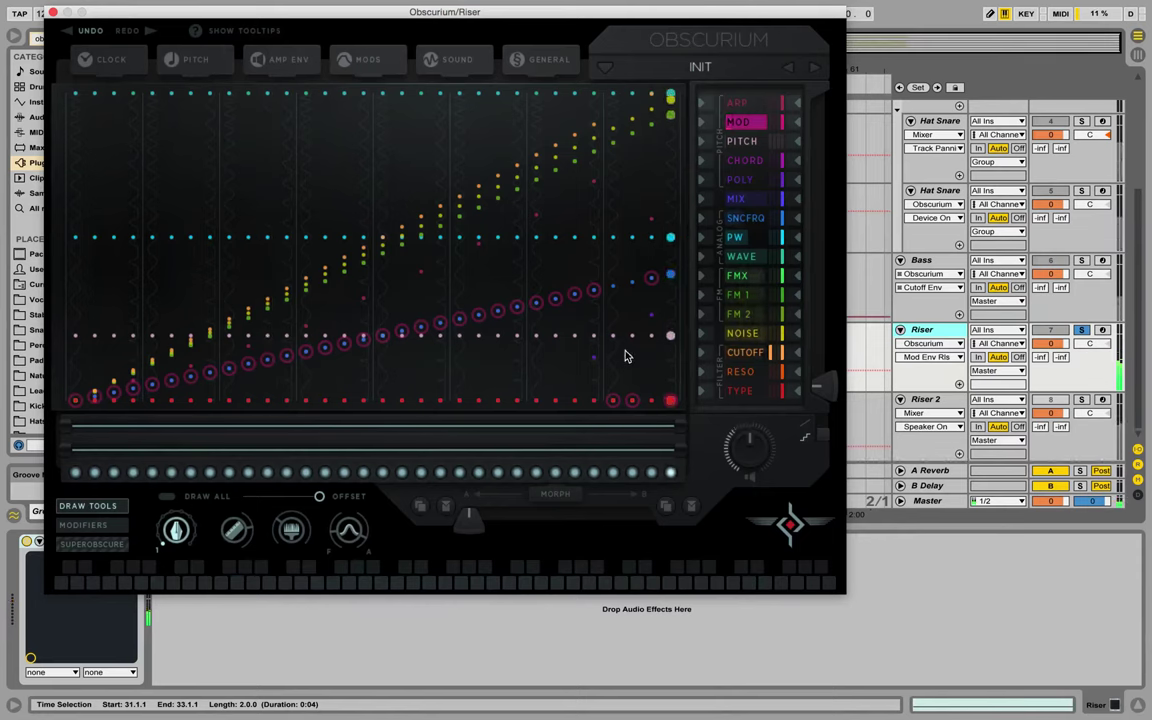
Close the plug-in window, unsolo the Riser track and place the playback start at bar 31
{"action": "left_click", "coordinate": [53, 13]}
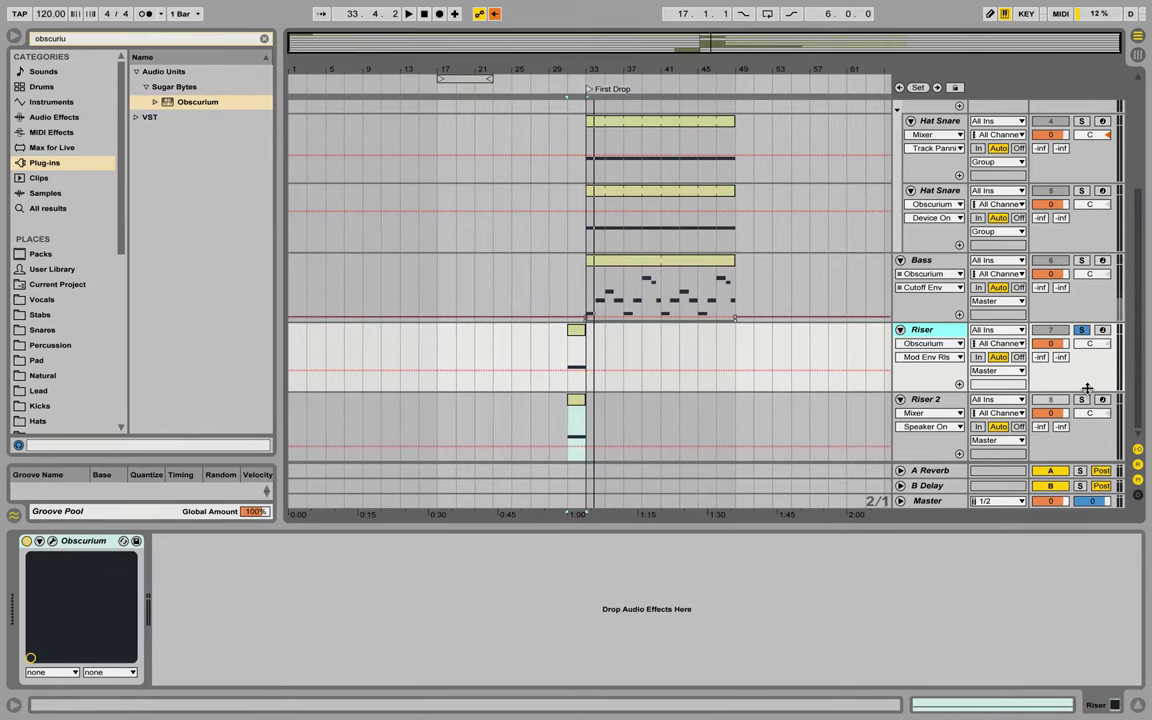
{"action": "left_click", "coordinate": [1081, 330]}
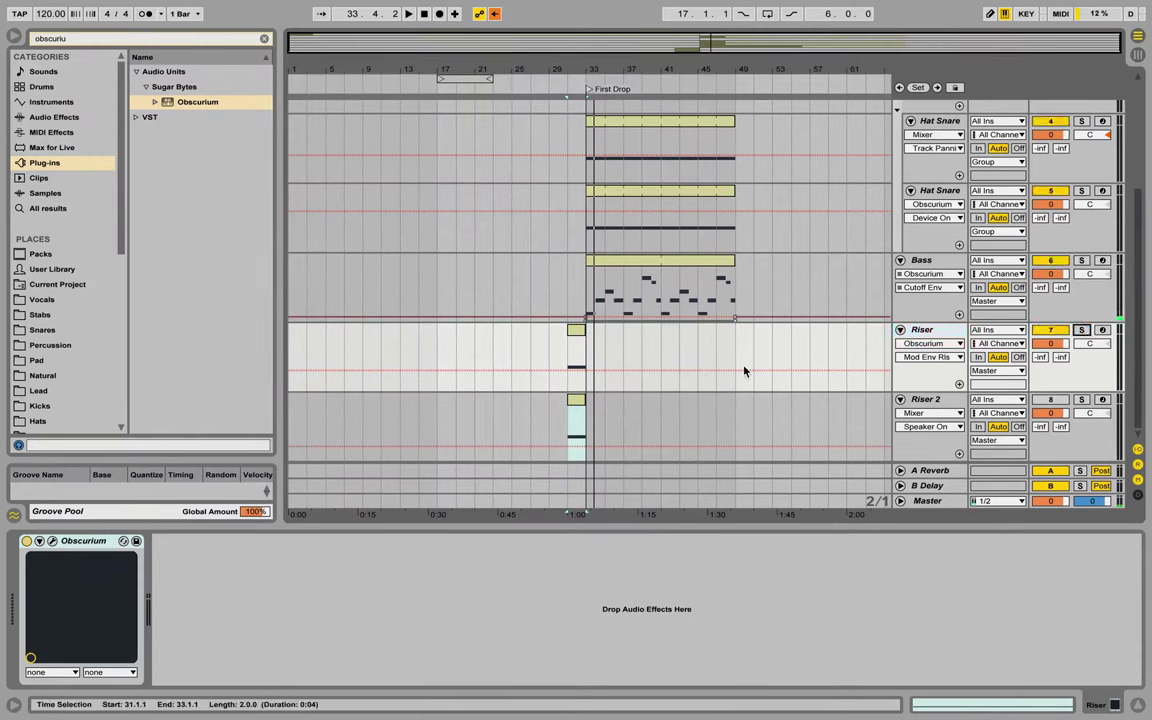
{"action": "left_click", "coordinate": [561, 356]}
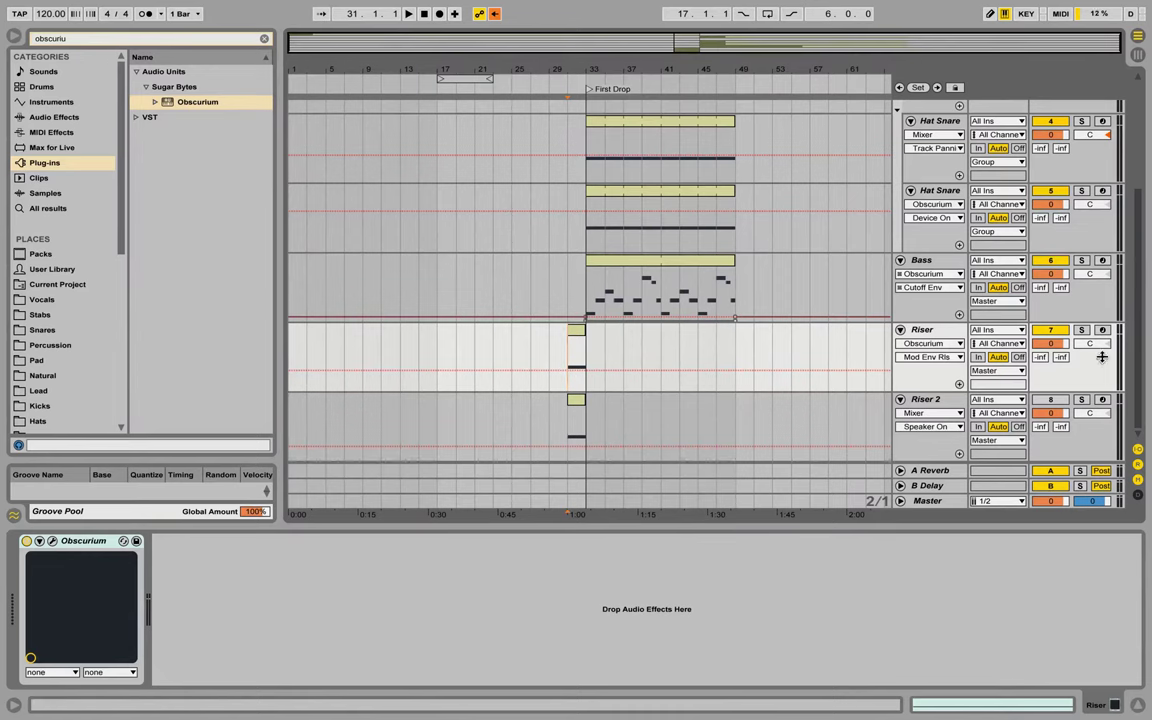
Play the arrangement from bar 31 and set the Riser track's volume to -6.9 dB
{"action": "key", "text": "space"}
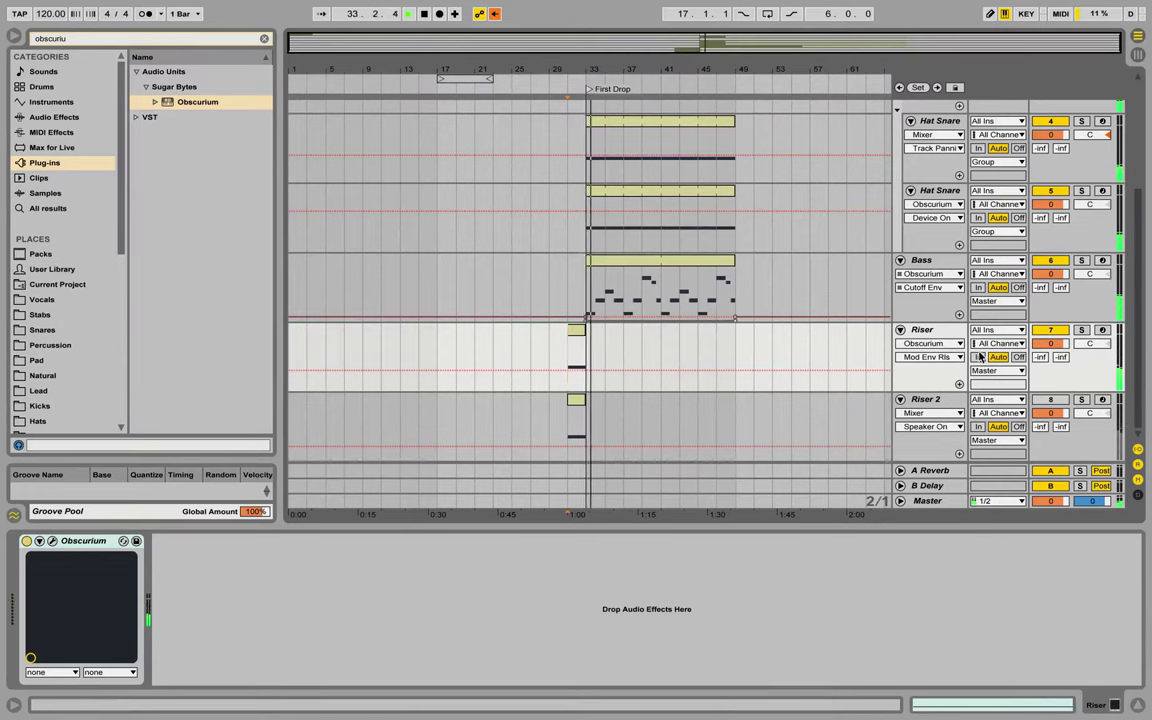
{"action": "left_click_drag", "start_coordinate": [1050, 343], "coordinate": [1066, 348]}
{"action": "key", "text": "space"}
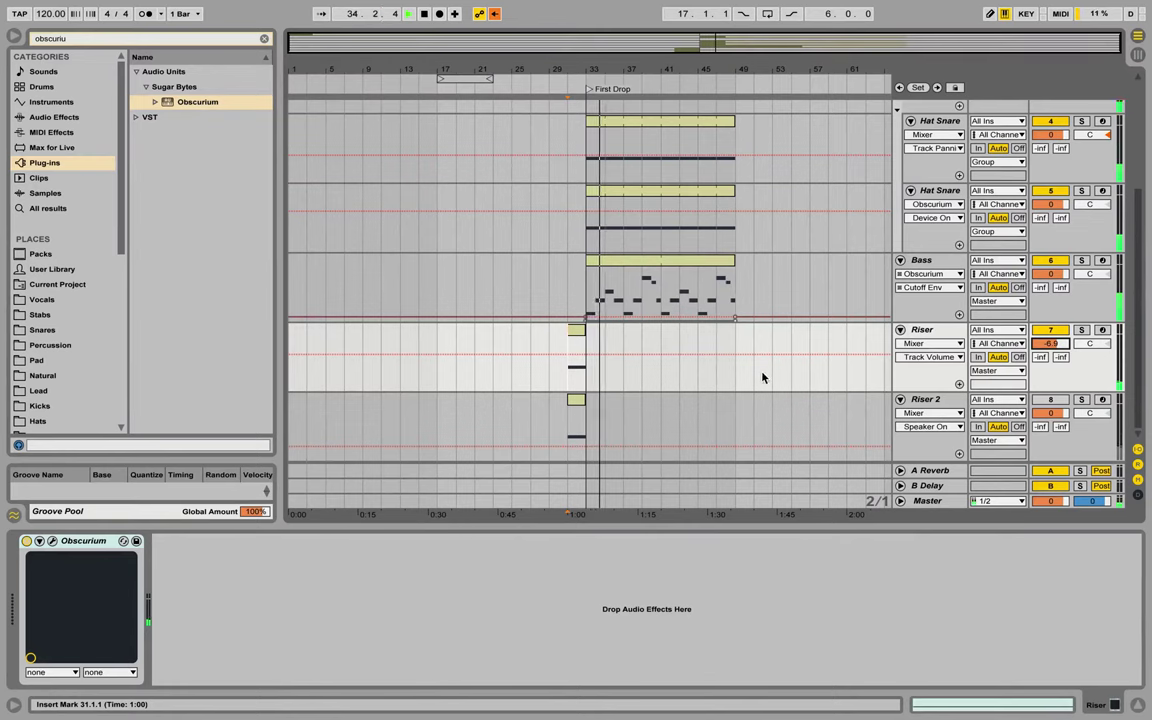
Move the Riser 2 clip to start at bar 39 and activate the Riser 2 track
{"action": "left_click_drag", "start_coordinate": [577, 401], "coordinate": [650, 406]}
{"action": "left_click", "coordinate": [1050, 400]}
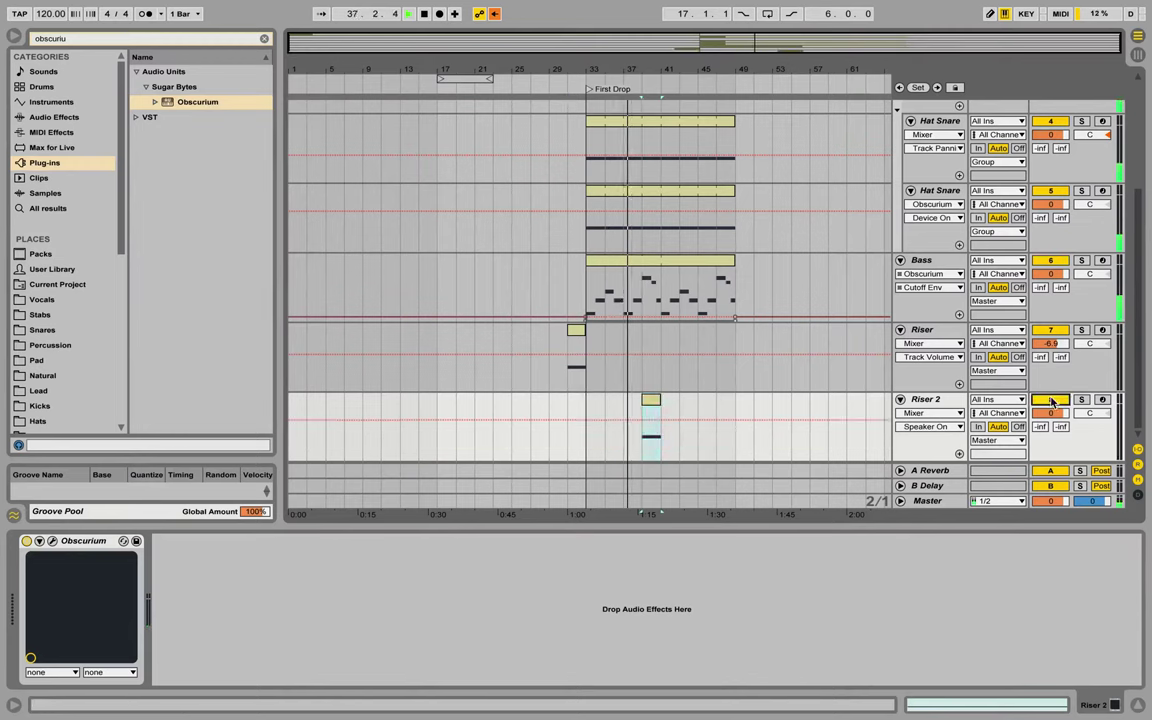
Set the Riser 2 track's volume to -13.0 dB, then stop playback and return the playback start to bar 31
{"action": "left_click_drag", "start_coordinate": [1040, 413], "coordinate": [1040, 446]}
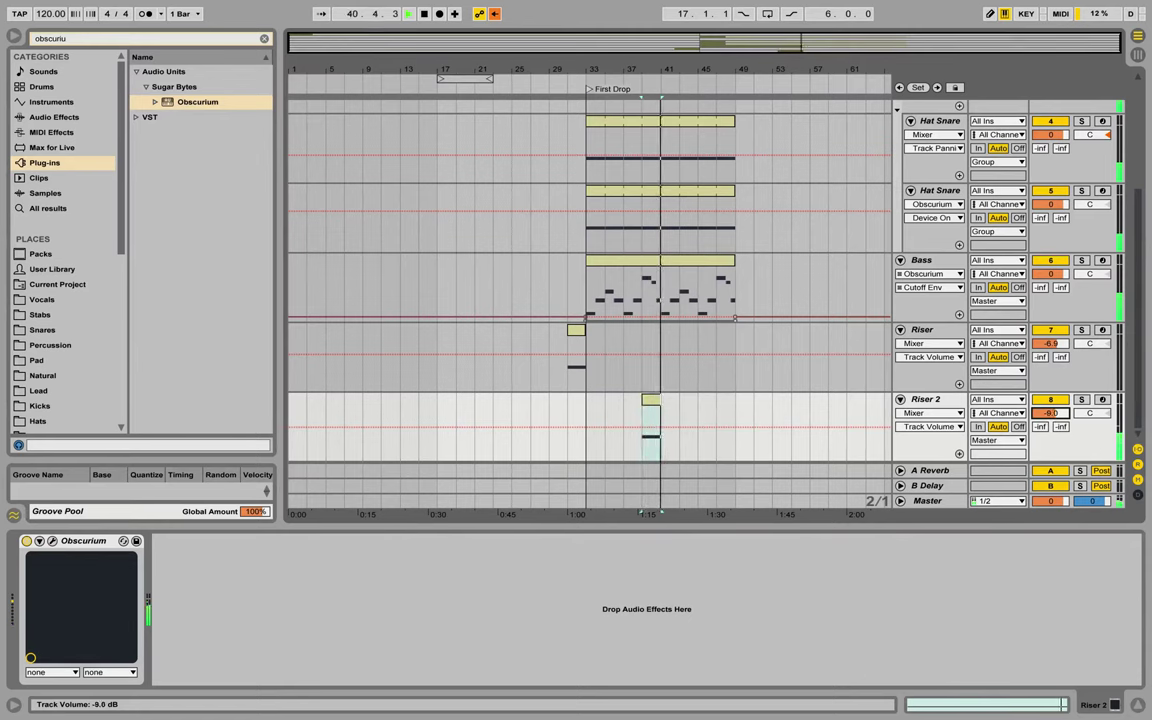
{"action": "key", "text": "space"}
{"action": "left_click", "coordinate": [681, 395]}
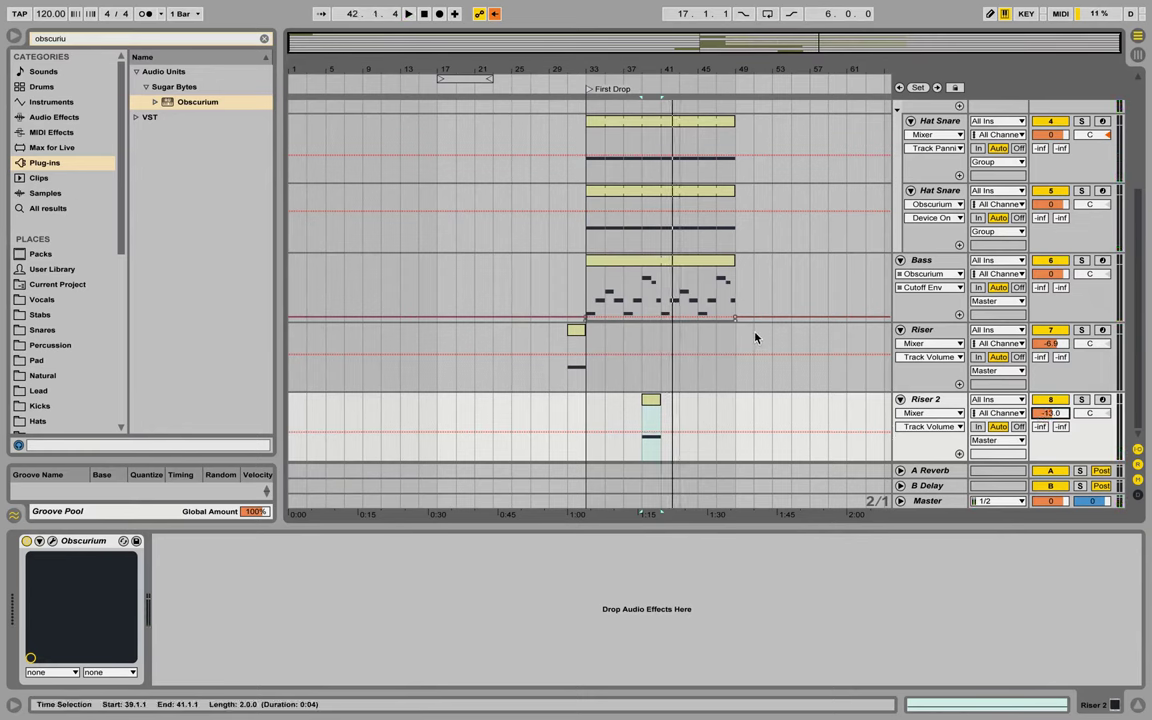
{"action": "left_click", "coordinate": [574, 387]}
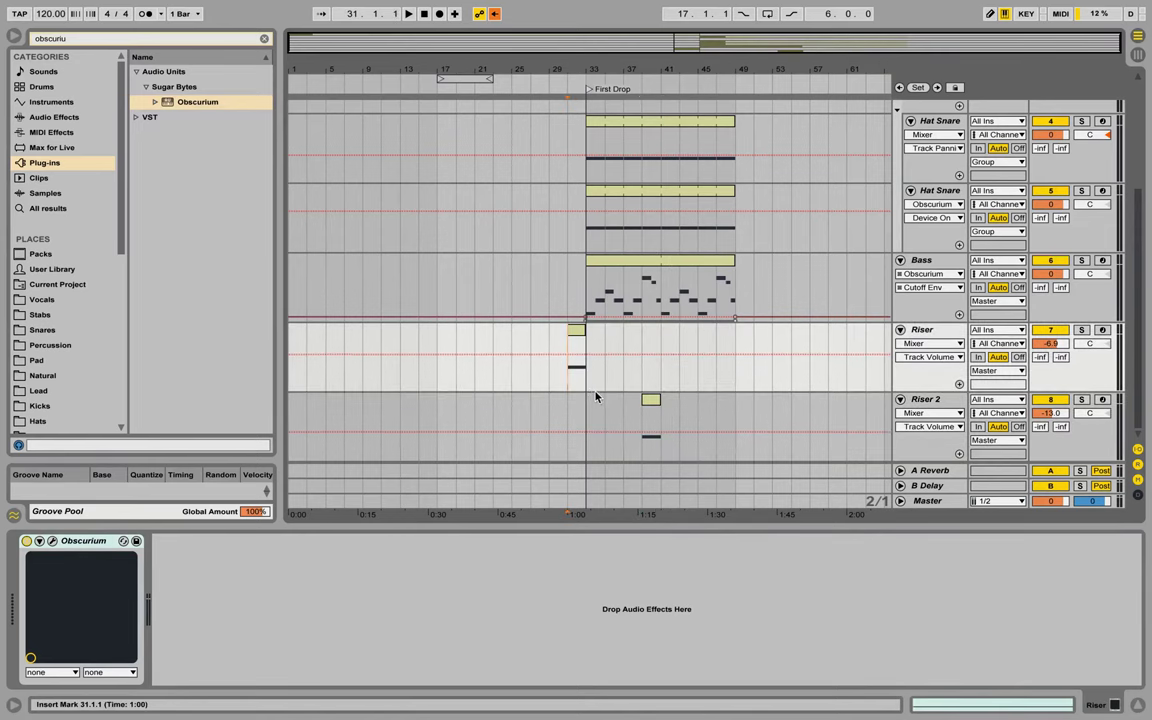